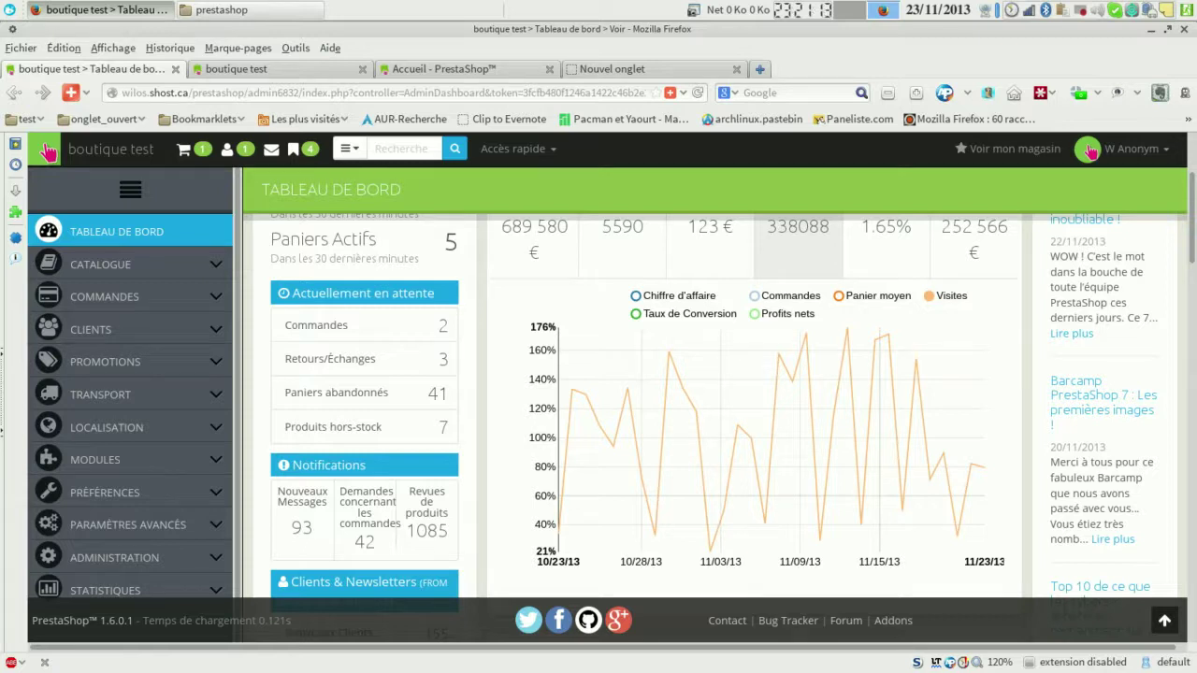
Display the dashboard statistics for the previous year and chart the conversion rate.
{"action": "scroll", "coordinate": [710, 421], "scroll_direction": "up", "scroll_amount": 3}
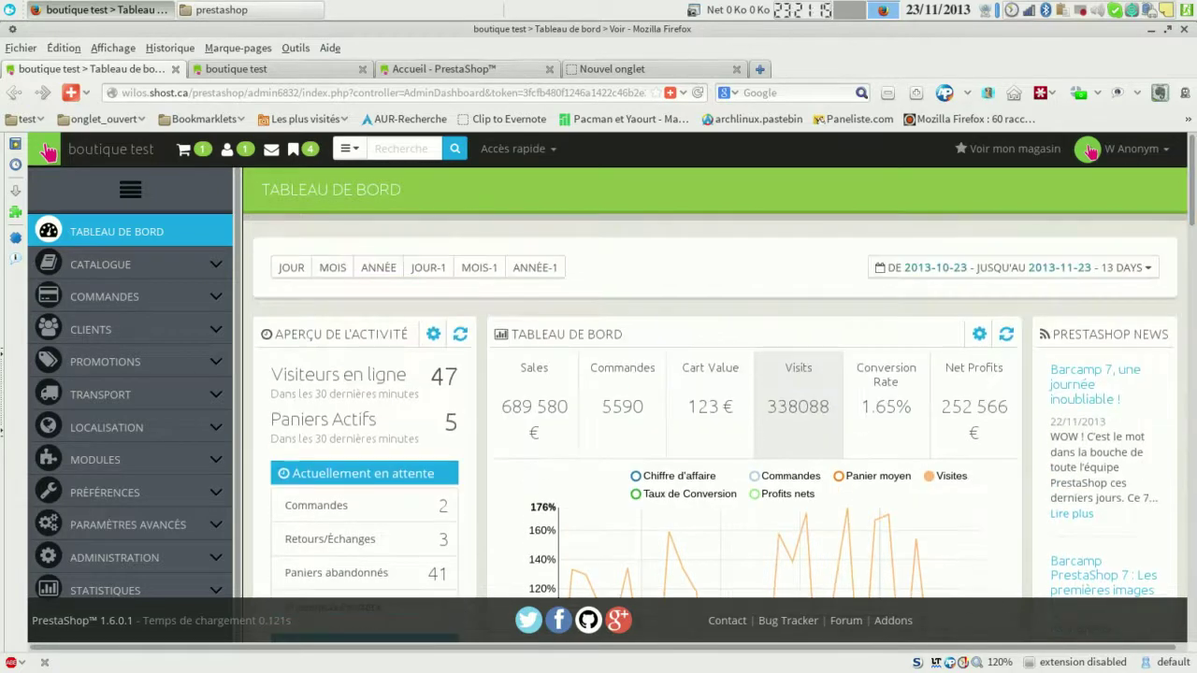
{"action": "left_click", "coordinate": [1013, 268]}
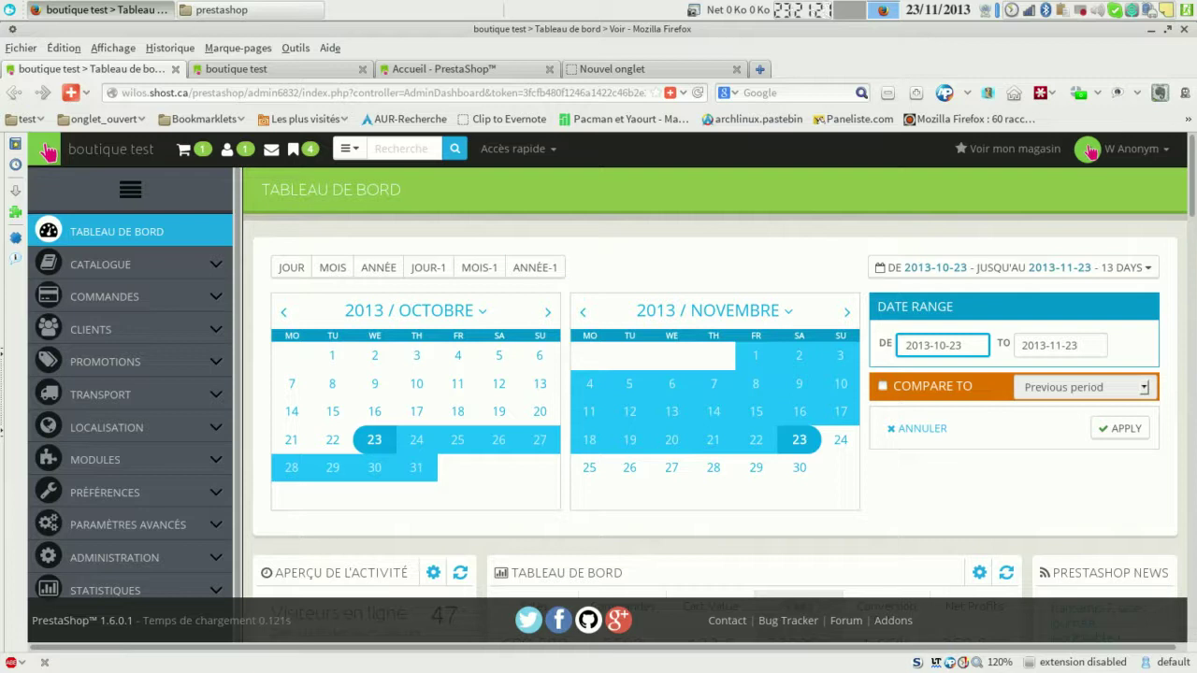
{"action": "left_click", "coordinate": [535, 267]}
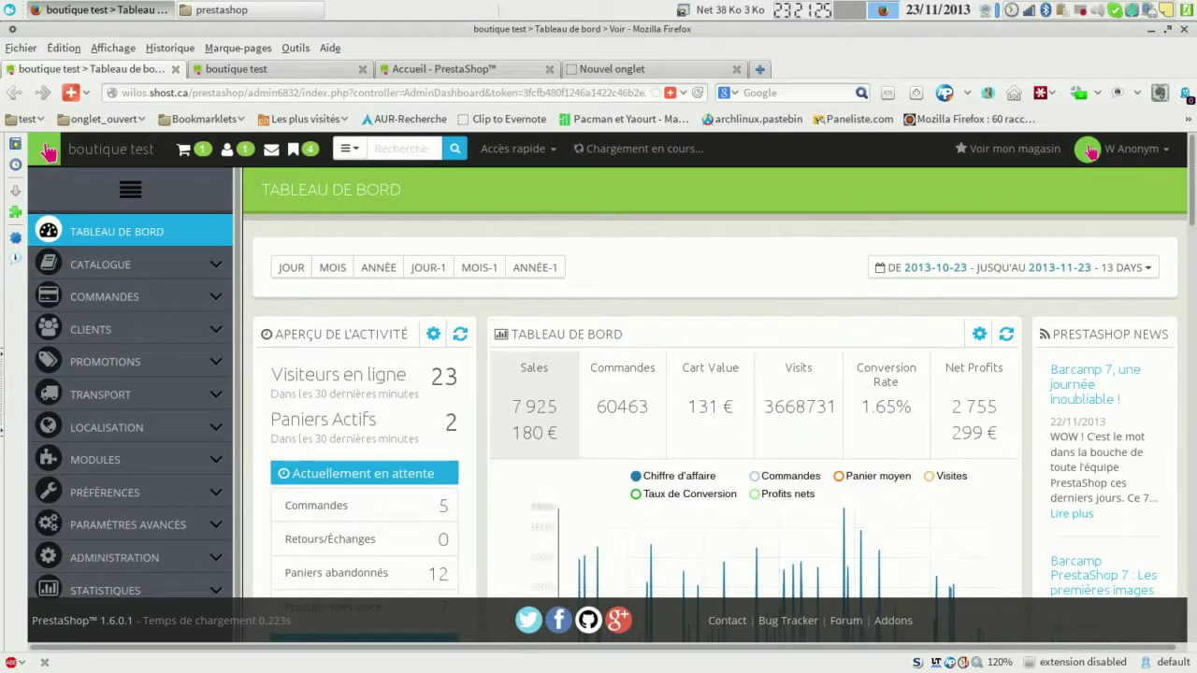
{"action": "left_click", "coordinate": [886, 393]}
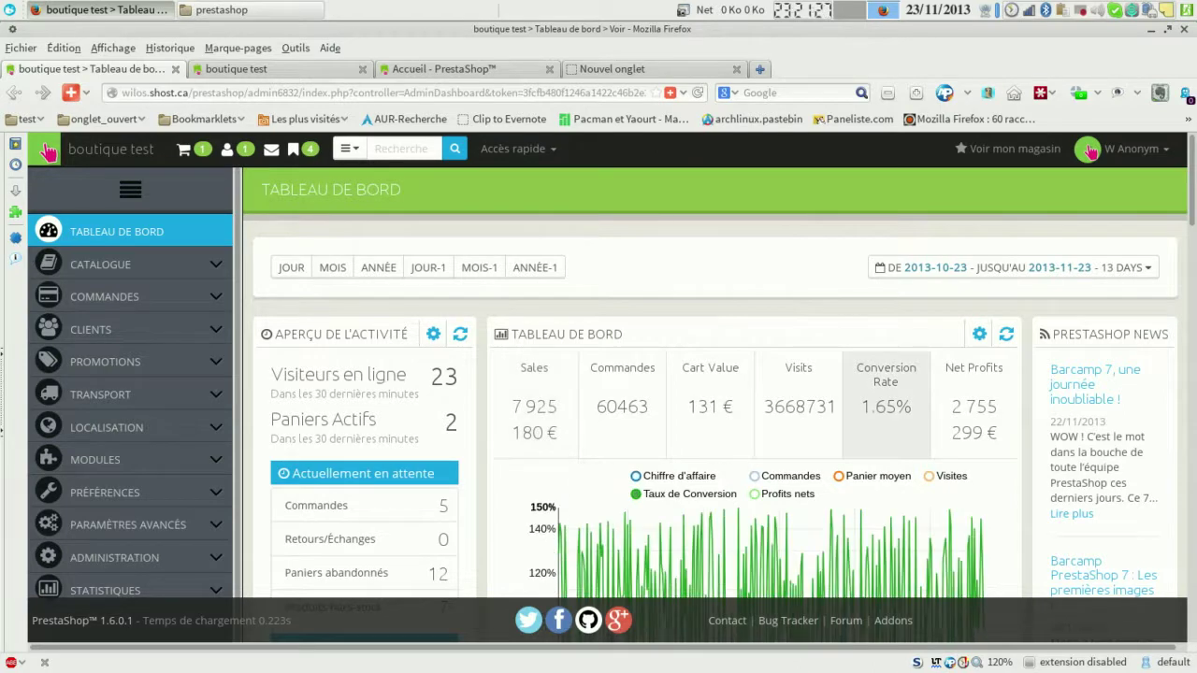
{"action": "scroll", "coordinate": [711, 421], "scroll_direction": "down", "scroll_amount": 2}
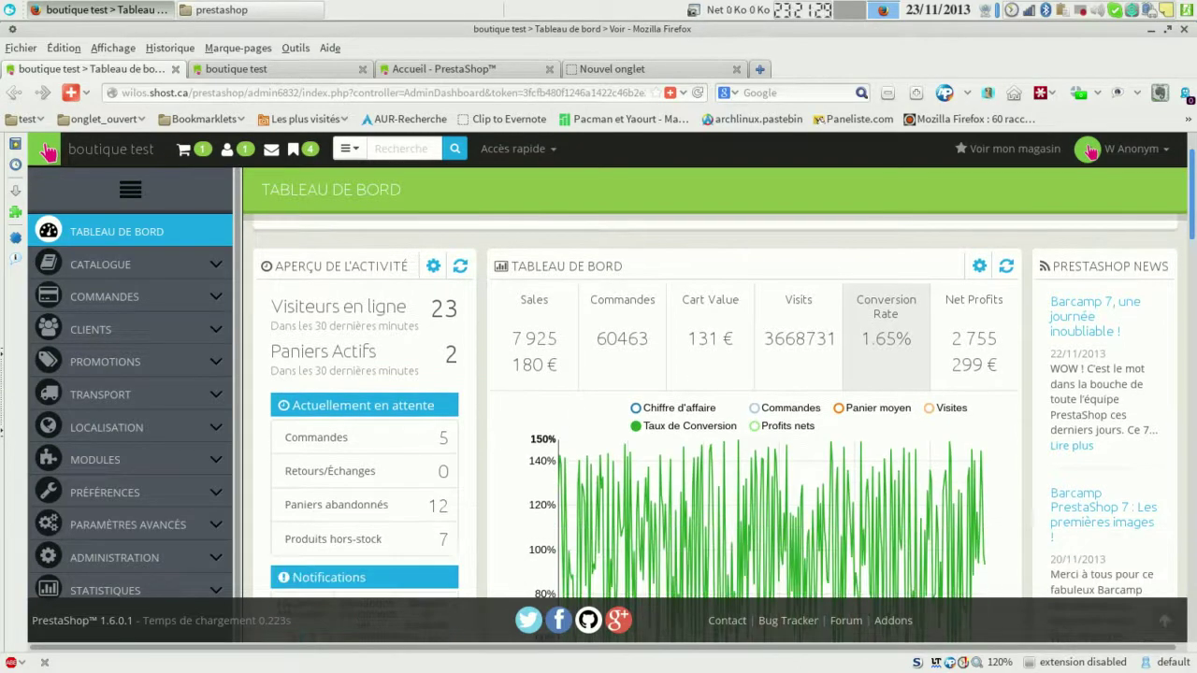
{"action": "scroll", "coordinate": [711, 421], "scroll_direction": "down", "scroll_amount": 3}
{"action": "scroll", "coordinate": [711, 421], "scroll_direction": "up", "scroll_amount": 5}
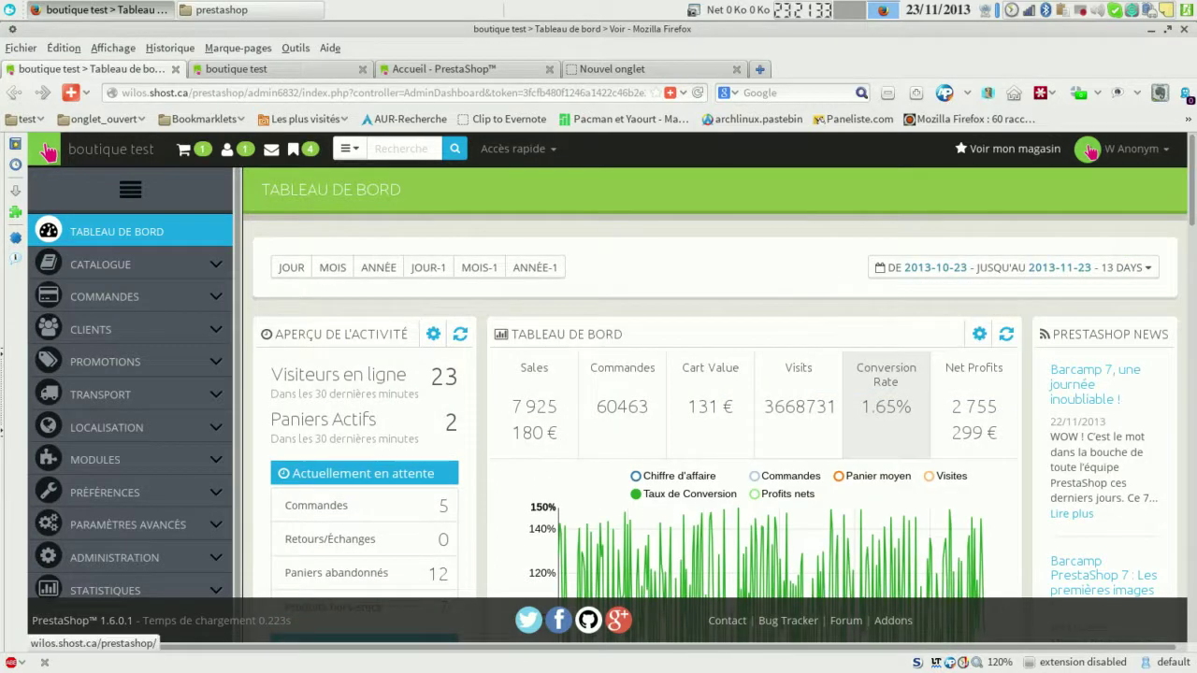
View the test shop's storefront home page from the sale banner down to the footer.
{"action": "left_click", "coordinate": [46, 152]}
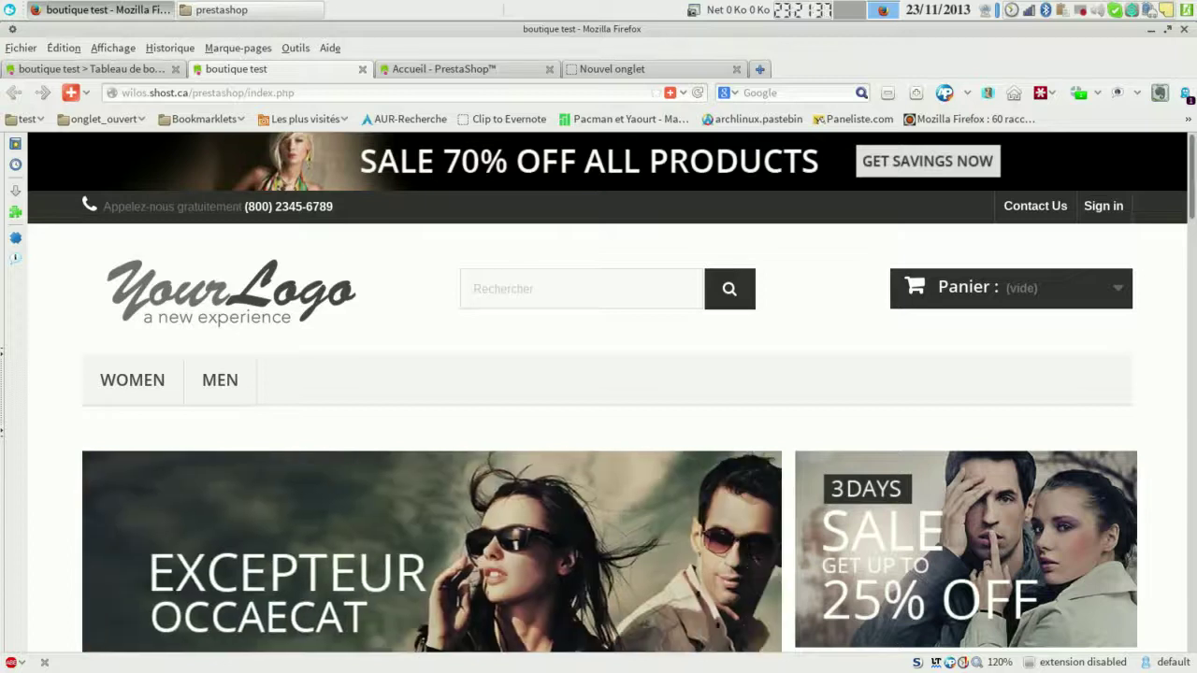
{"action": "scroll", "coordinate": [608, 392], "scroll_direction": "down", "scroll_amount": 7}
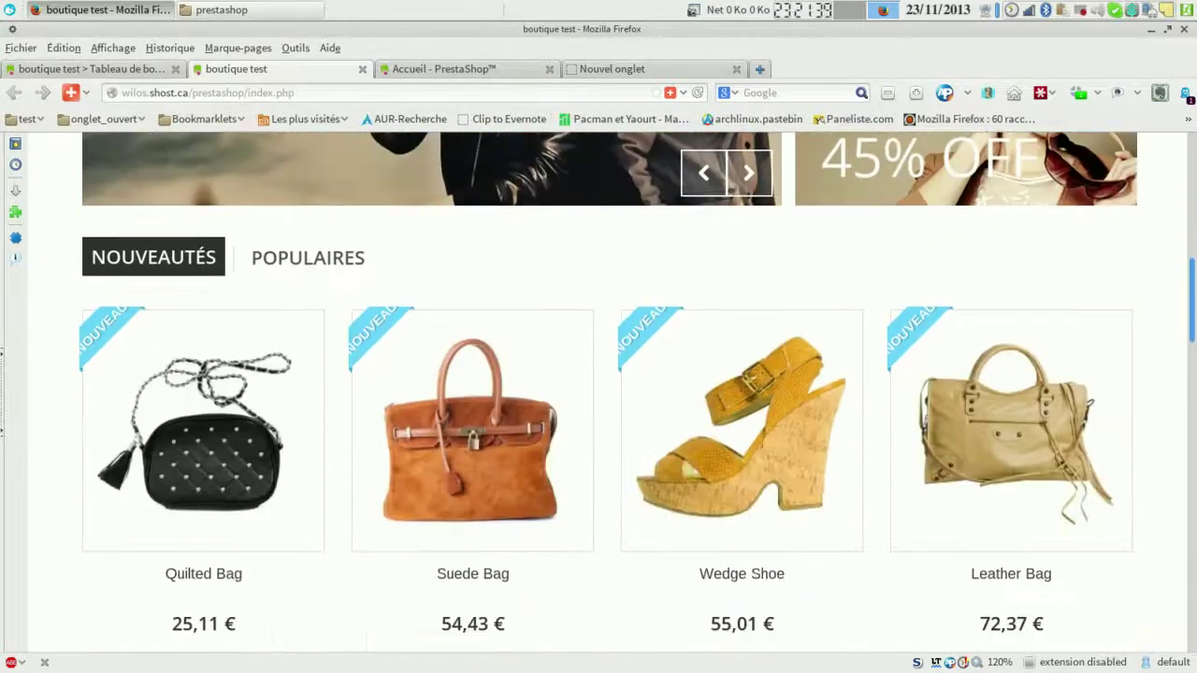
{"action": "scroll", "coordinate": [608, 393], "scroll_direction": "down", "scroll_amount": 10}
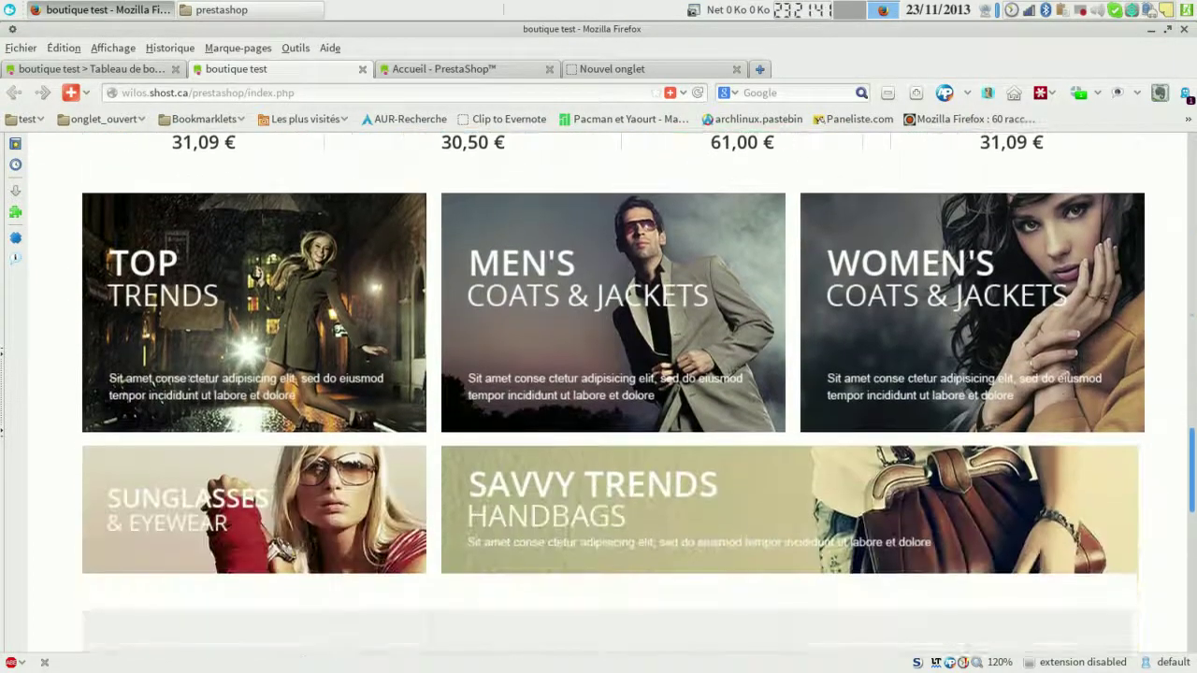
{"action": "scroll", "coordinate": [608, 393], "scroll_direction": "down", "scroll_amount": 10}
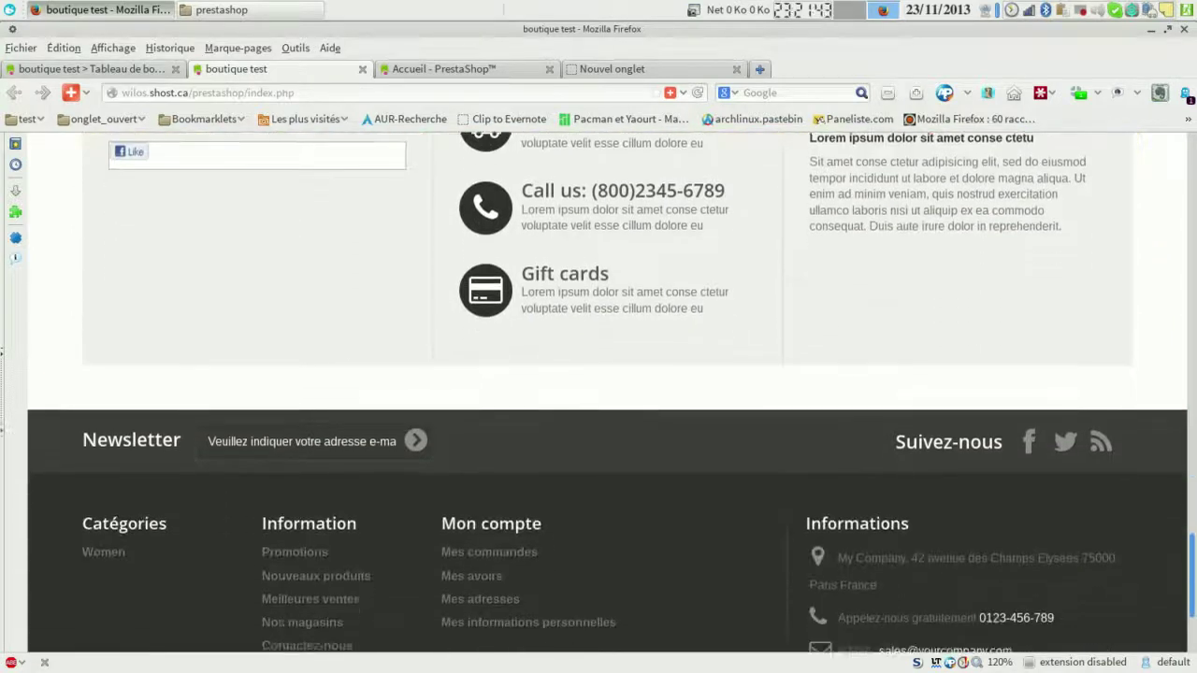
{"action": "scroll", "coordinate": [608, 392], "scroll_direction": "down", "scroll_amount": 3}
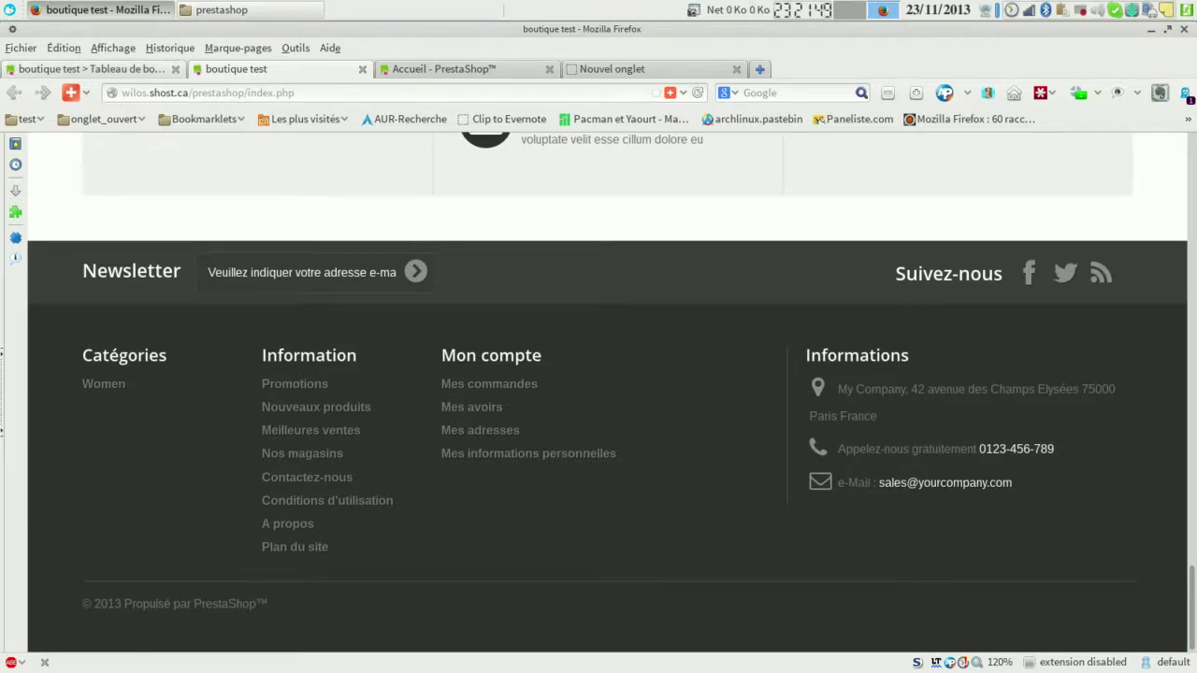
Return to the shop's back office and browse the catalogue's product list.
{"action": "left_click", "coordinate": [89, 69]}
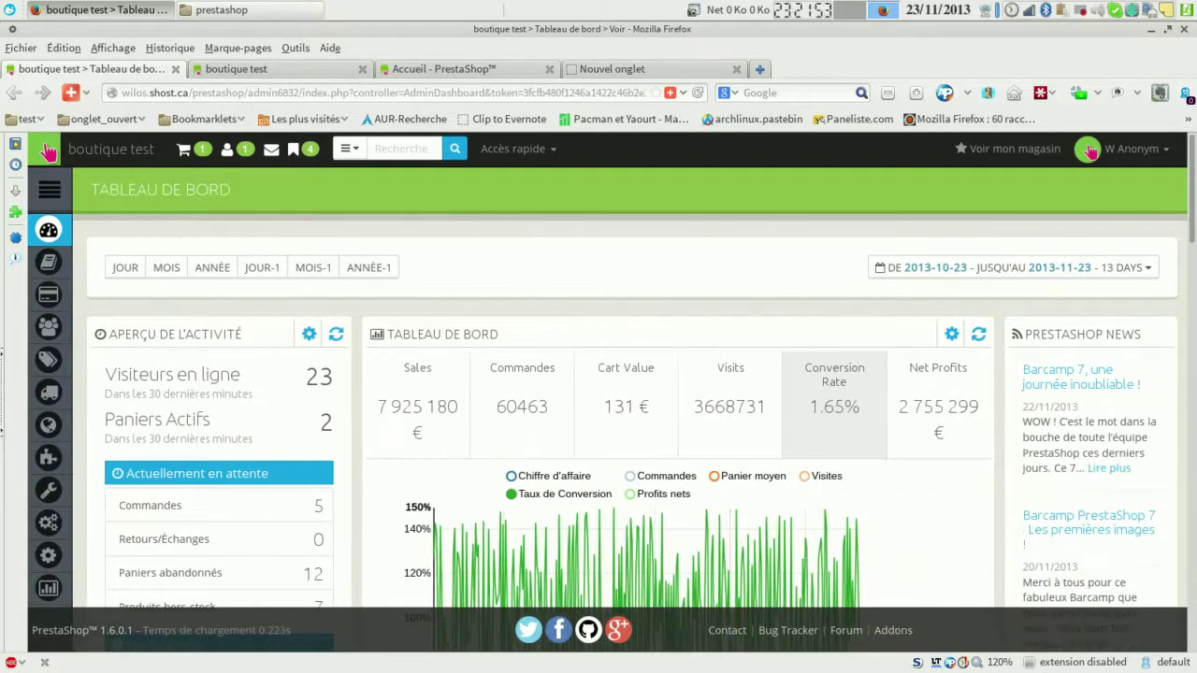
{"action": "mouse_move", "coordinate": [48, 262]}
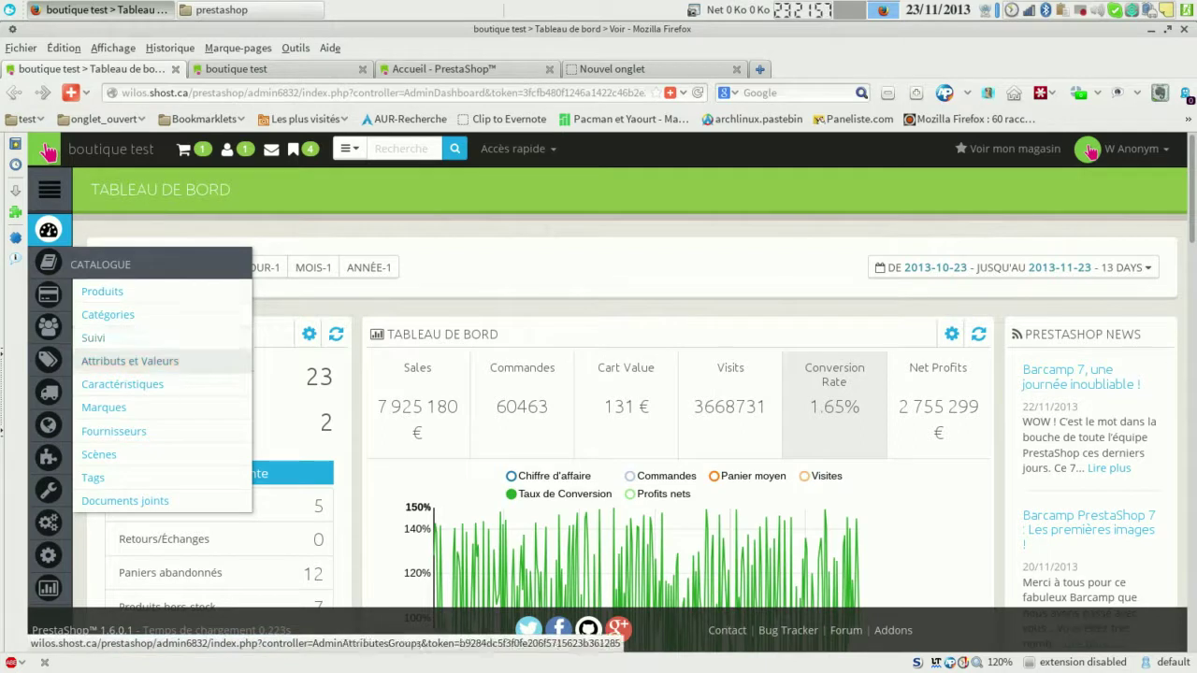
{"action": "left_click", "coordinate": [102, 291]}
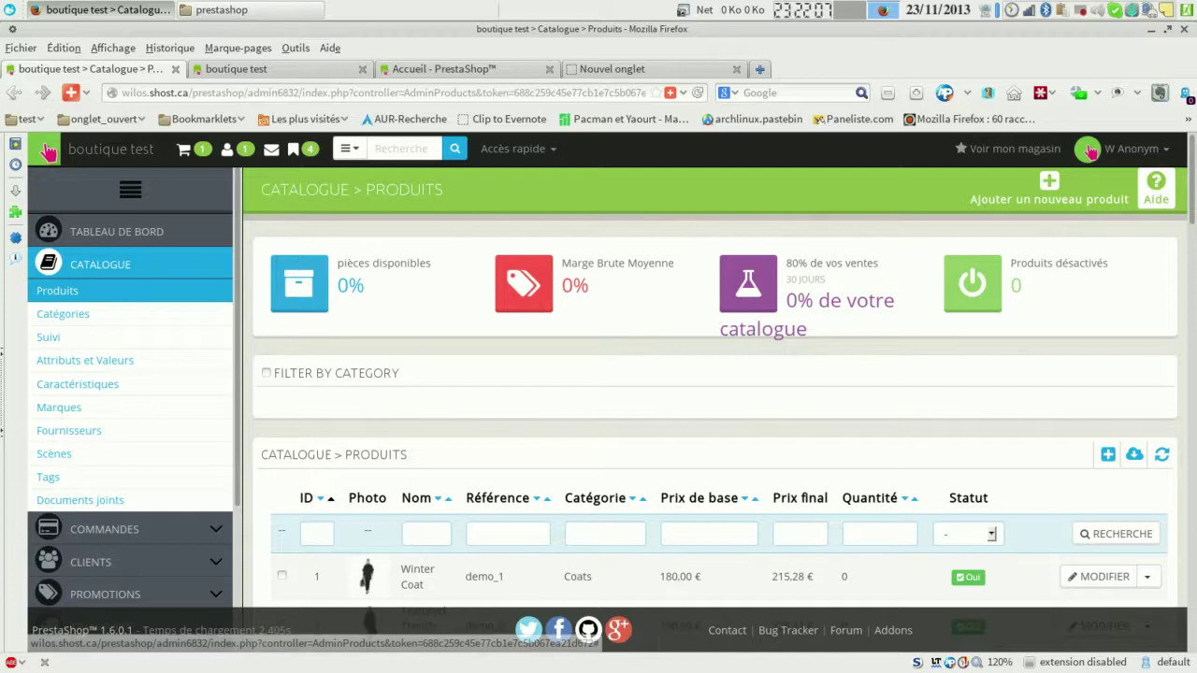
{"action": "scroll", "coordinate": [711, 393], "scroll_direction": "down", "scroll_amount": 5}
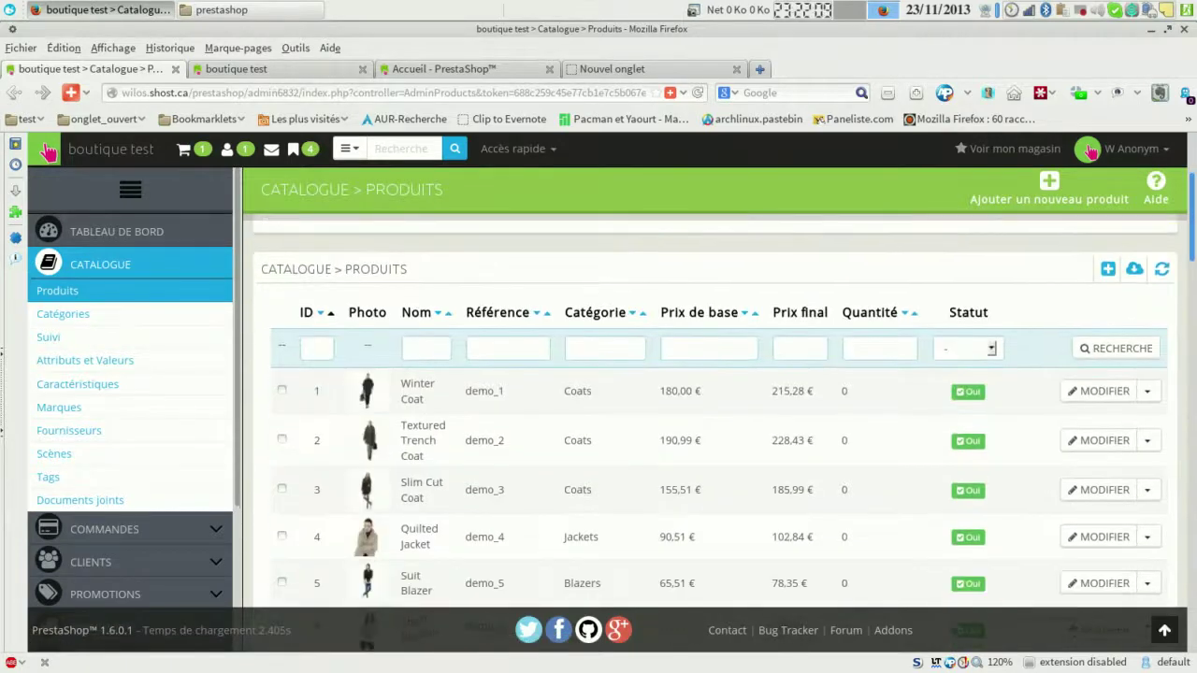
{"action": "scroll", "coordinate": [711, 431], "scroll_direction": "down", "scroll_amount": 10}
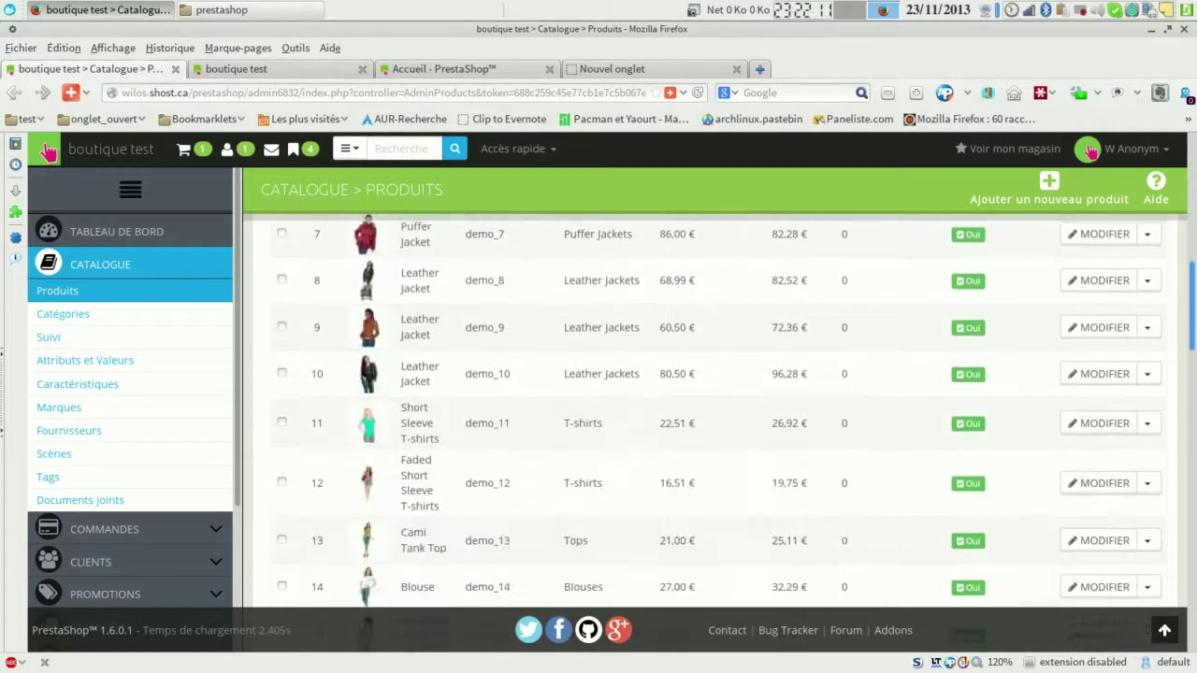
{"action": "scroll", "coordinate": [711, 407], "scroll_direction": "down", "scroll_amount": 10}
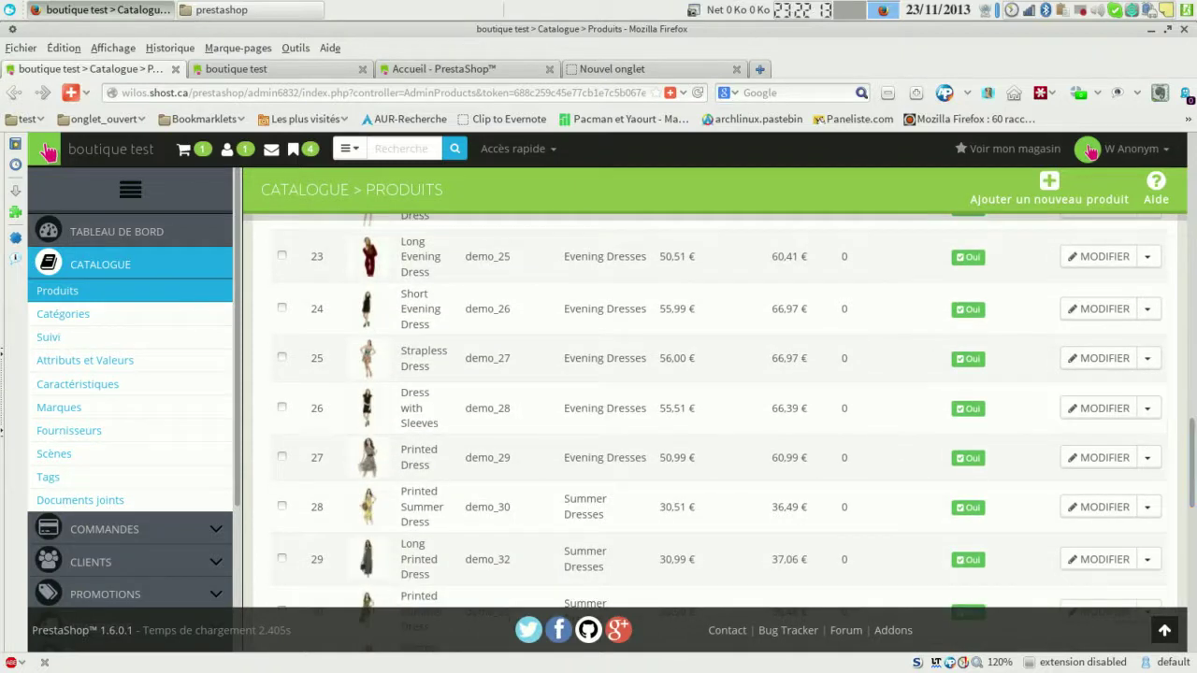
Open the Strapless Dress product for editing and examine its general information form through to the tags field.
{"action": "left_click", "coordinate": [1100, 358]}
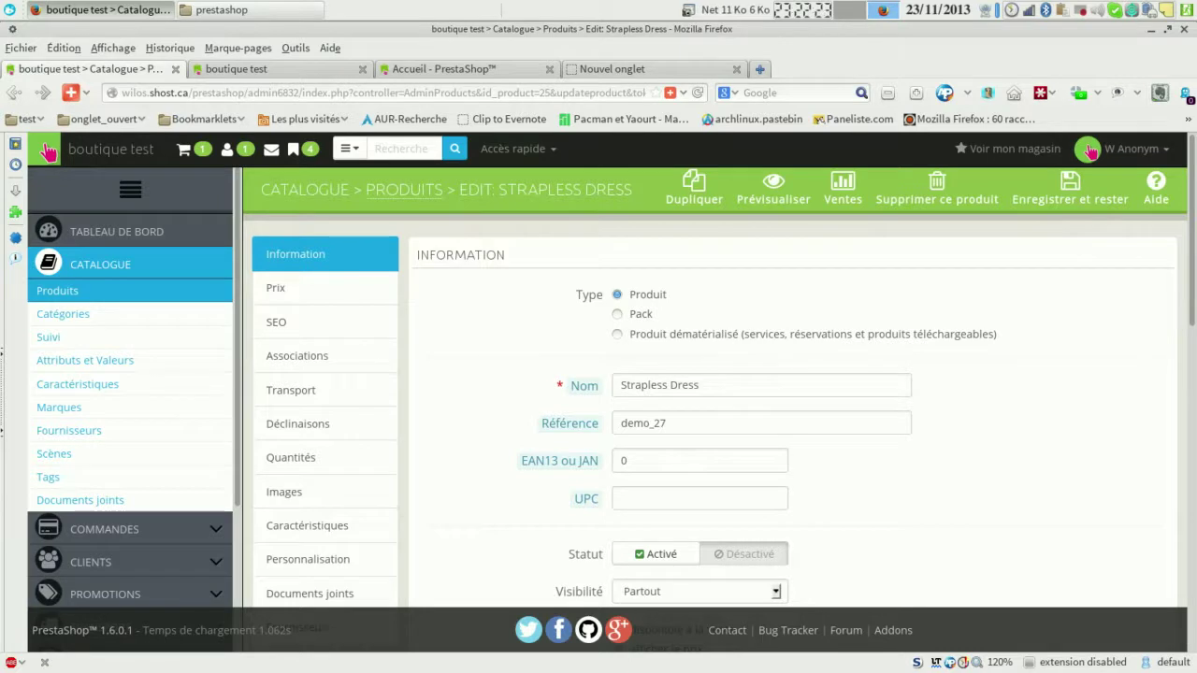
{"action": "scroll", "coordinate": [711, 421], "scroll_direction": "down", "scroll_amount": 1}
{"action": "scroll", "coordinate": [711, 421], "scroll_direction": "down", "scroll_amount": 8}
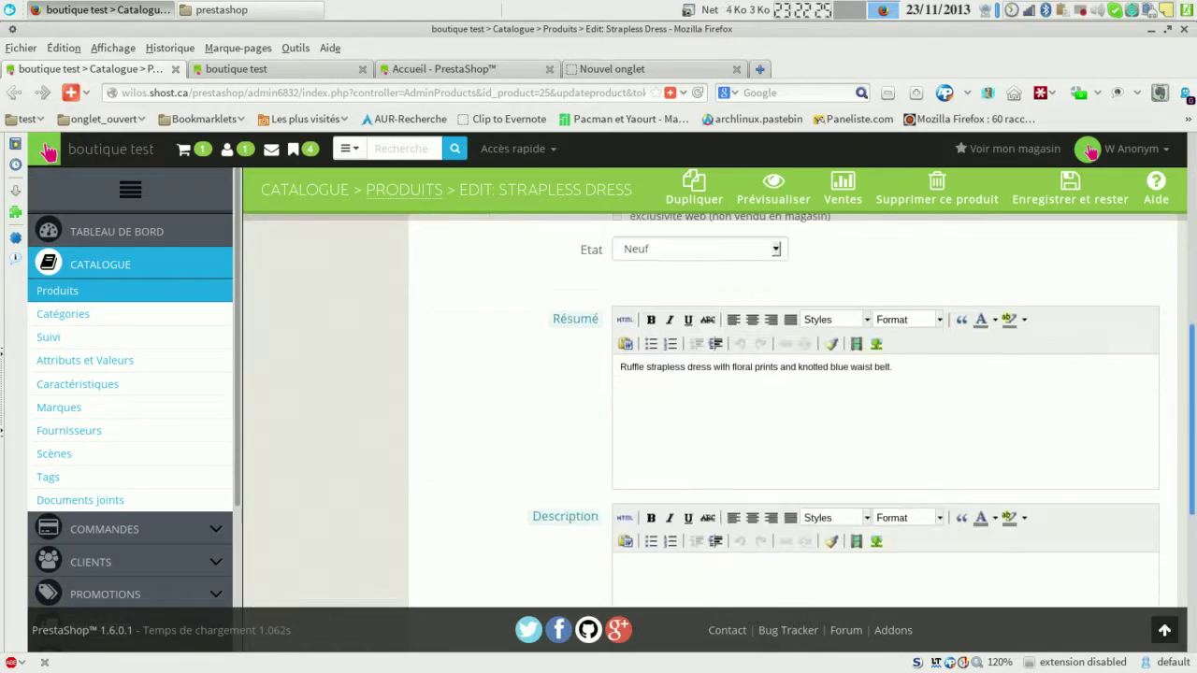
{"action": "scroll", "coordinate": [711, 421], "scroll_direction": "down", "scroll_amount": 6}
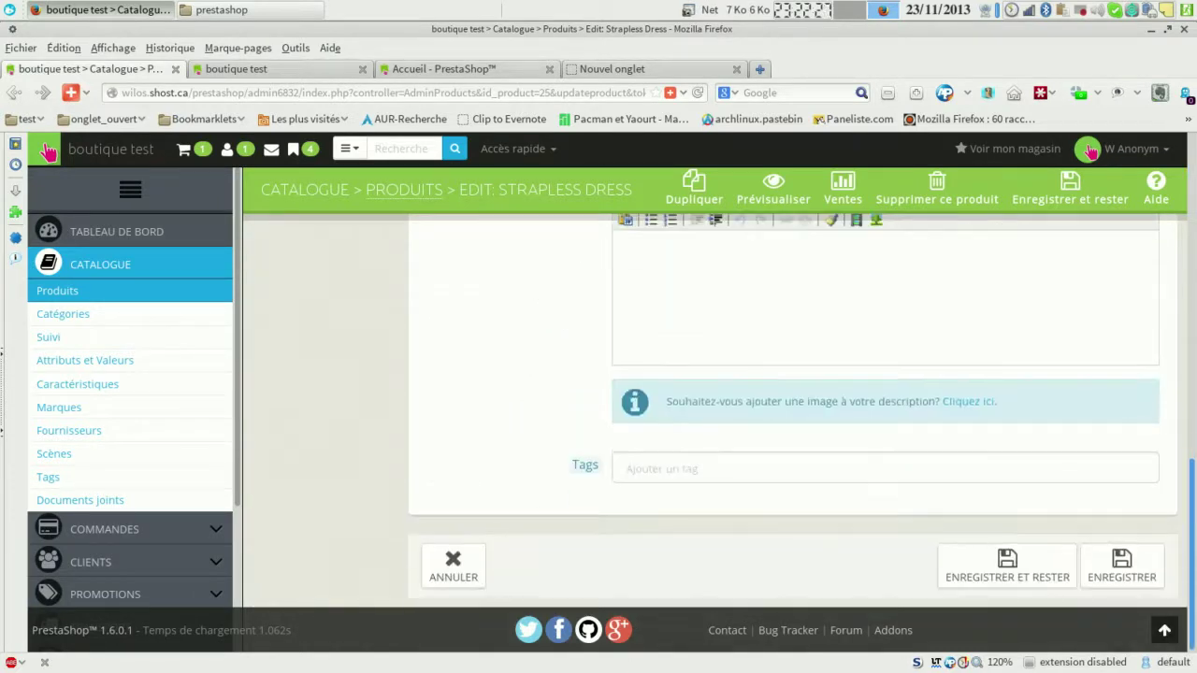
{"action": "scroll", "coordinate": [711, 421], "scroll_direction": "up", "scroll_amount": 15}
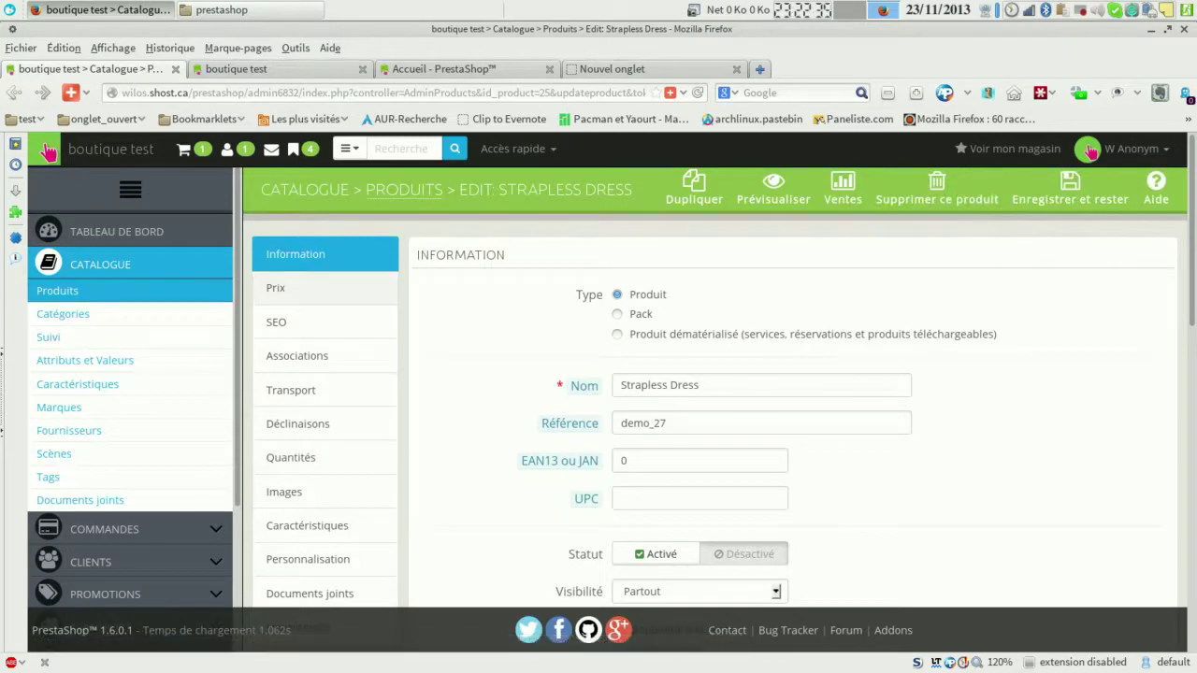
Examine the Strapless Dress's price, SEO, associations, shipping, combinations, quantities and images settings.
{"action": "left_click", "coordinate": [276, 287]}
{"action": "scroll", "coordinate": [276, 287], "scroll_direction": "down", "scroll_amount": 1}
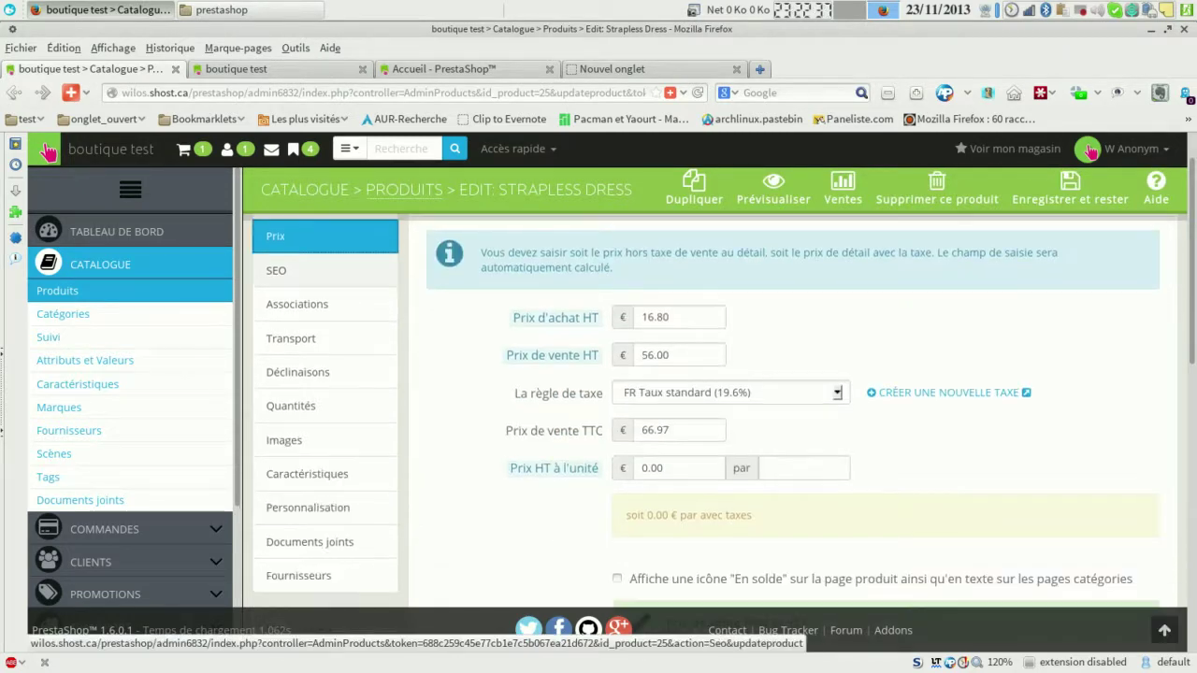
{"action": "left_click", "coordinate": [276, 280]}
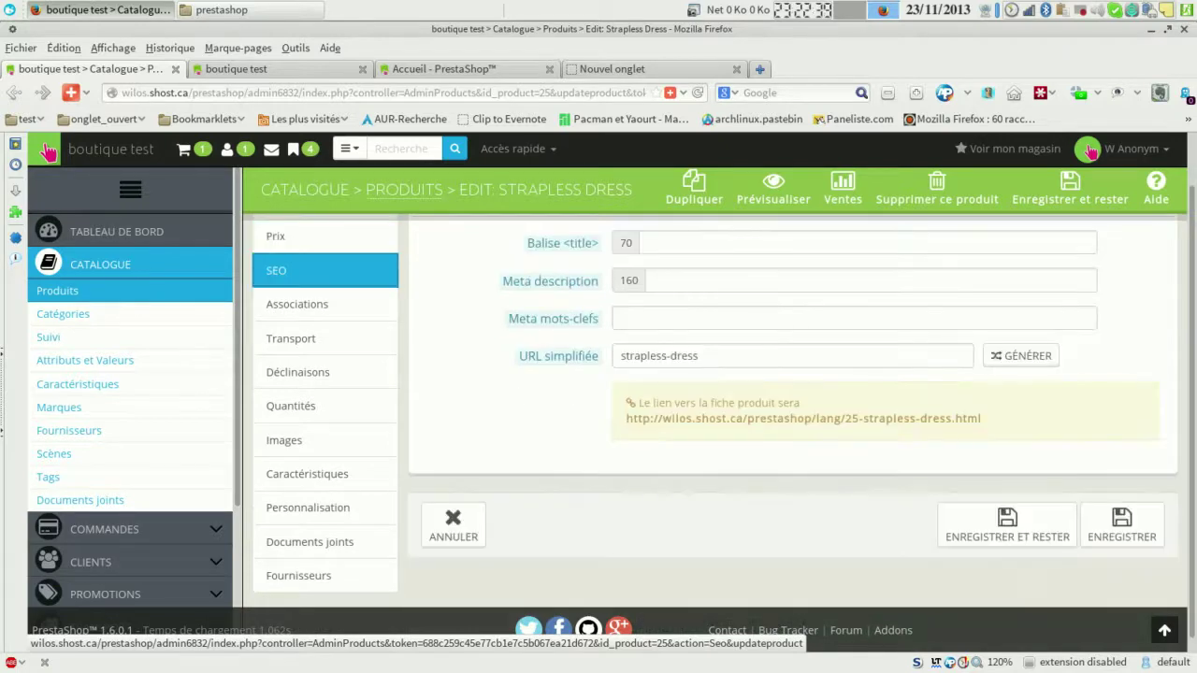
{"action": "left_click", "coordinate": [296, 304]}
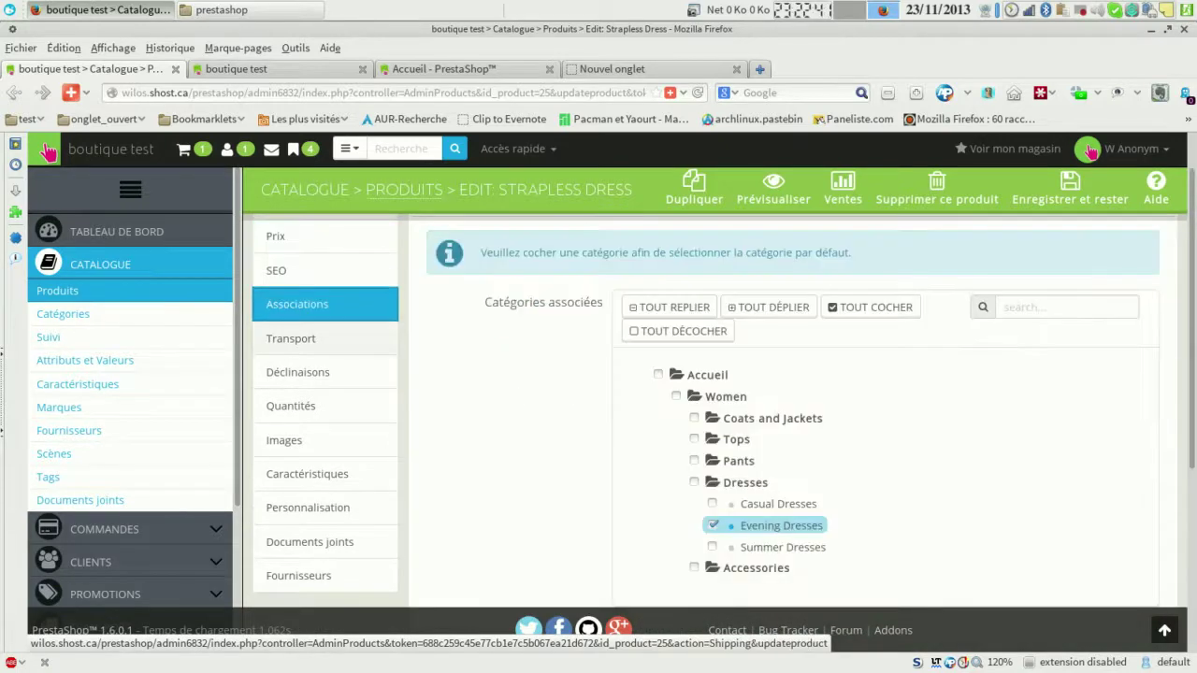
{"action": "left_click", "coordinate": [291, 338]}
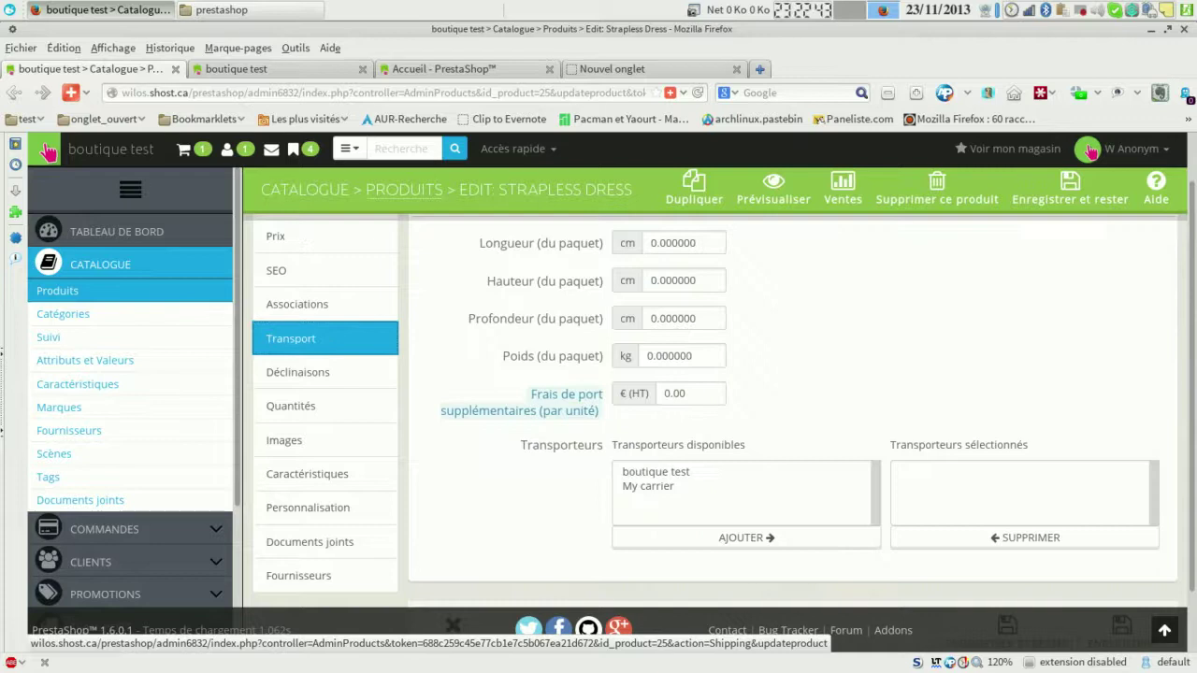
{"action": "left_click", "coordinate": [298, 372]}
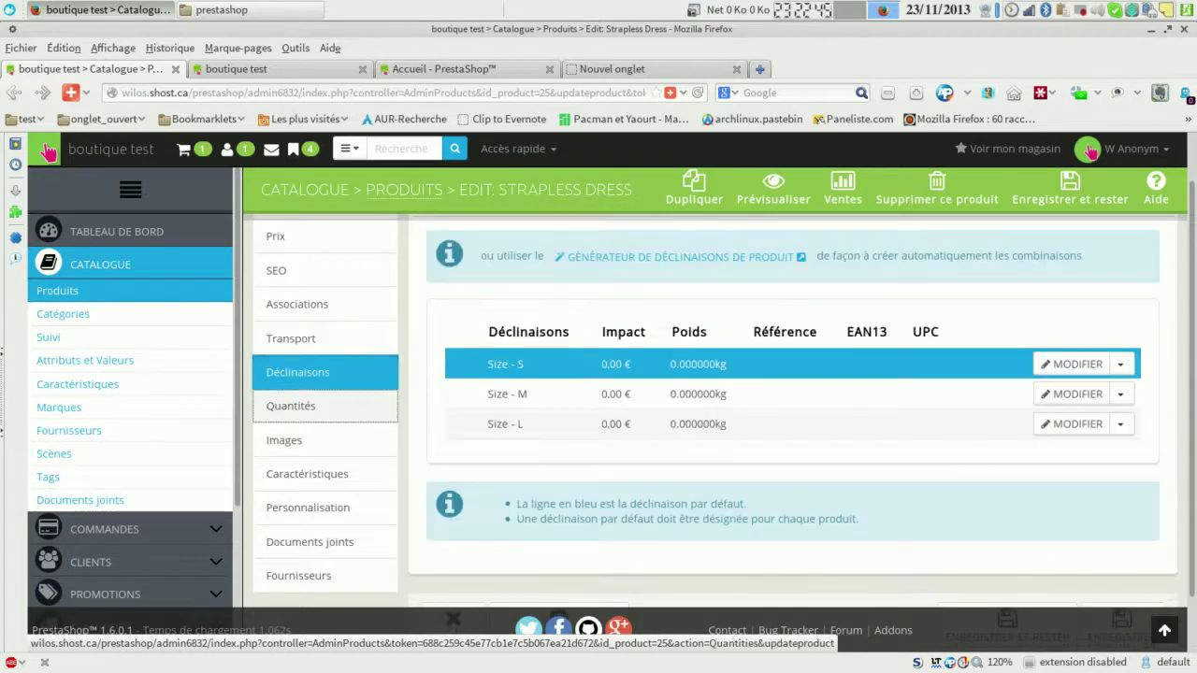
{"action": "left_click", "coordinate": [291, 406]}
{"action": "left_click", "coordinate": [283, 440]}
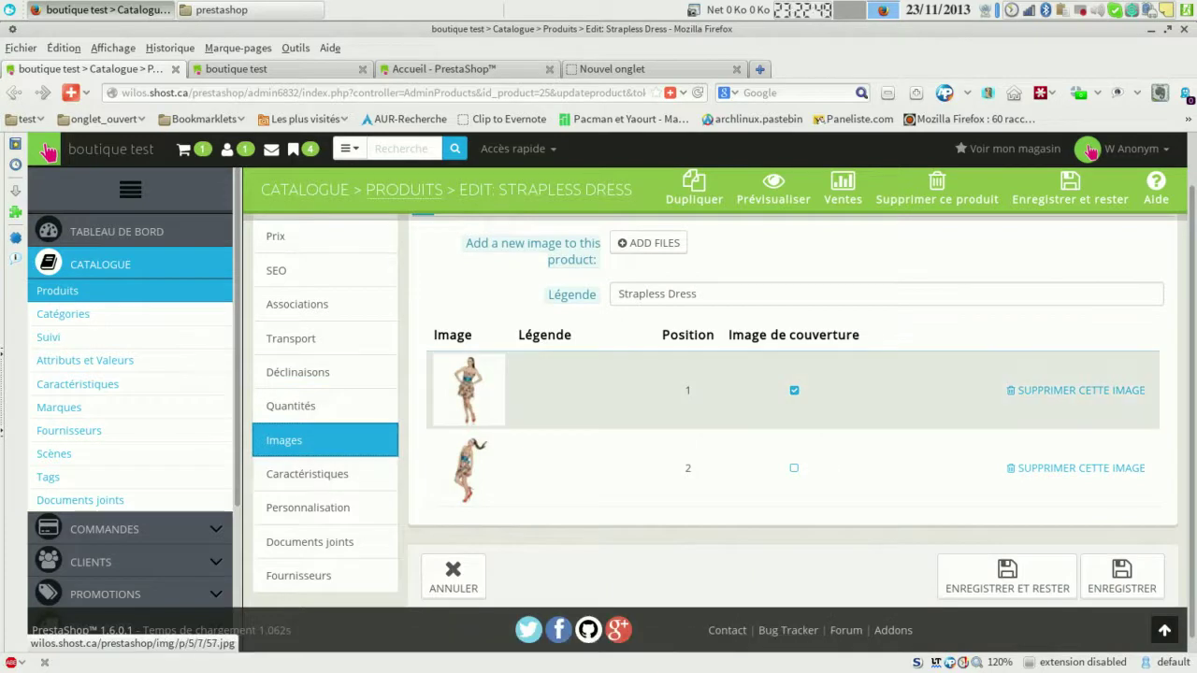
Set the predefined Compositions value to Polyester in the Strapless Dress's features.
{"action": "left_click", "coordinate": [307, 474]}
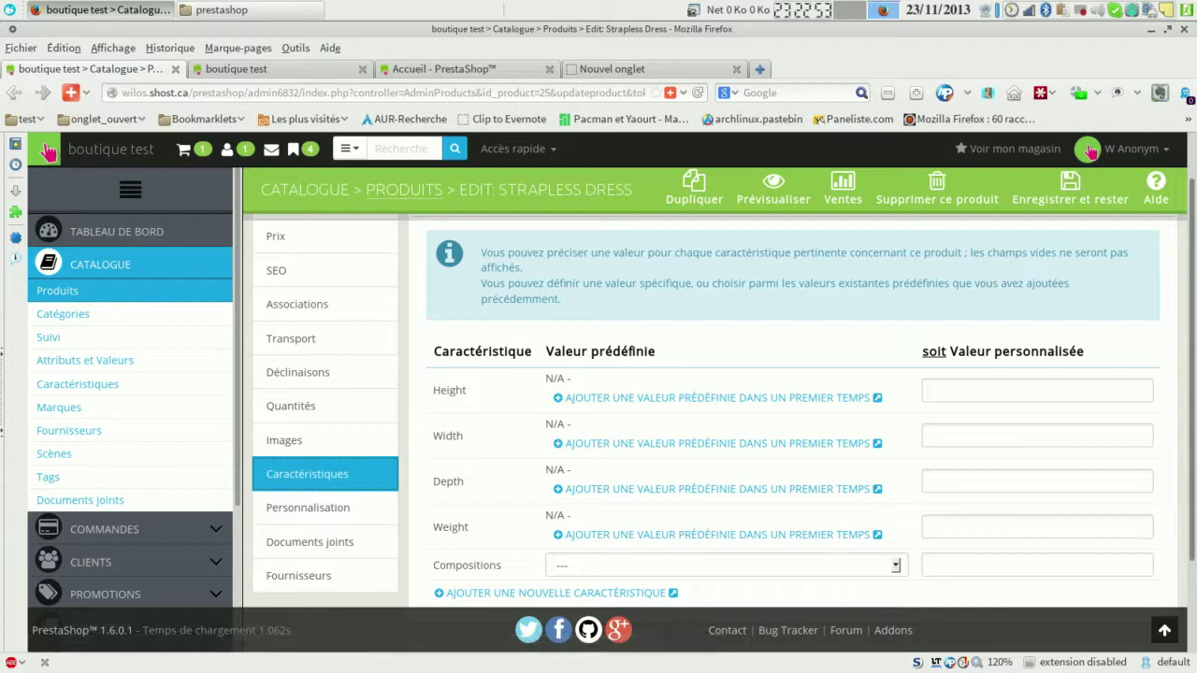
{"action": "scroll", "coordinate": [718, 411], "scroll_direction": "down", "scroll_amount": 1}
{"action": "scroll", "coordinate": [719, 430], "scroll_direction": "down", "scroll_amount": 2}
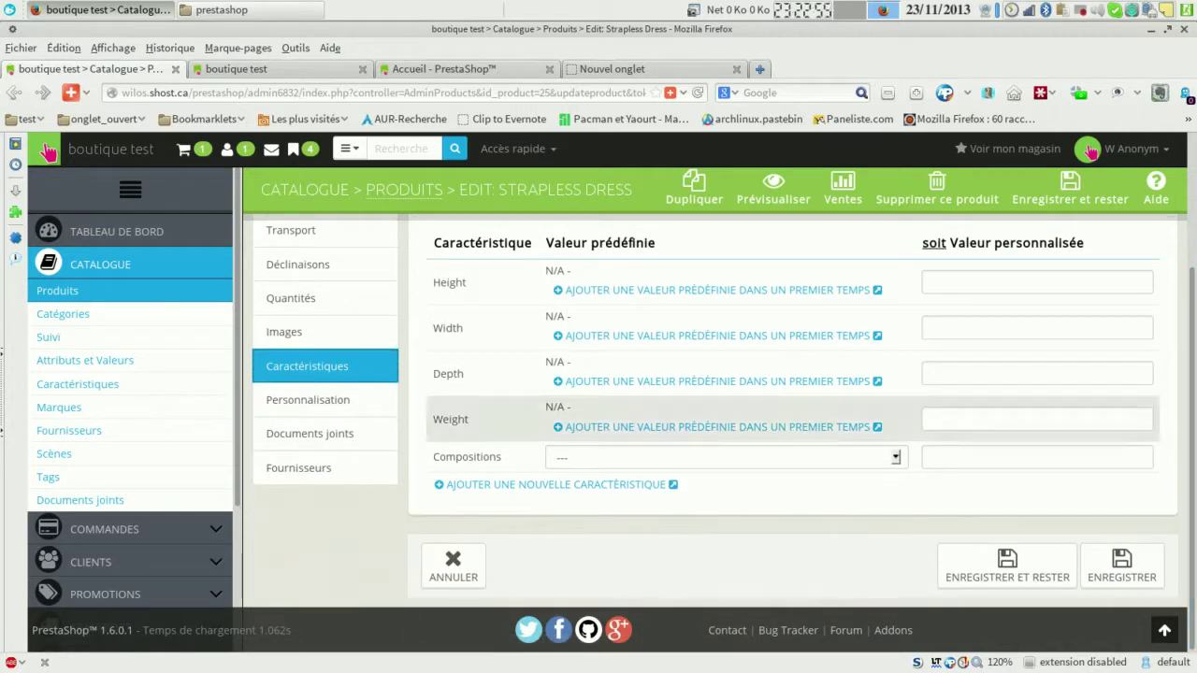
{"action": "left_click", "coordinate": [721, 458]}
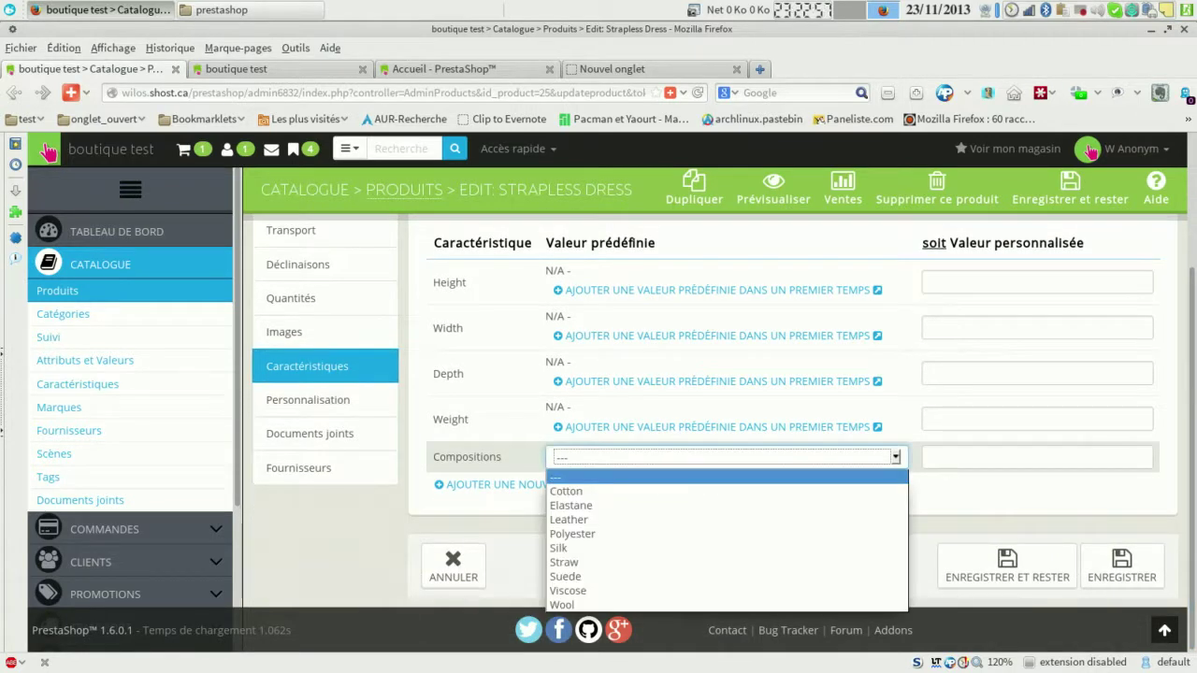
{"action": "key", "text": "Down"}
{"action": "key", "text": "Down"}
{"action": "key", "text": "Down"}
{"action": "key", "text": "Down"}
{"action": "key", "text": "Return"}
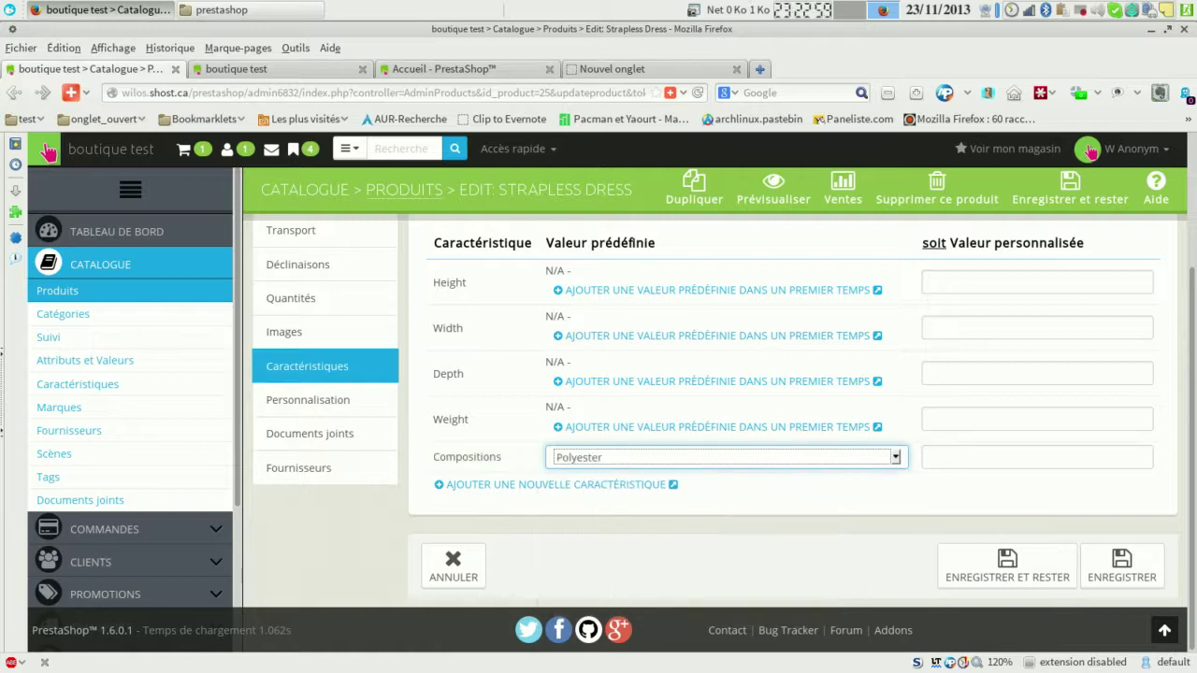
Open the form for adding a new product feature, discarding the unsaved product changes, and look over its fields.
{"action": "key", "text": "Tab"}
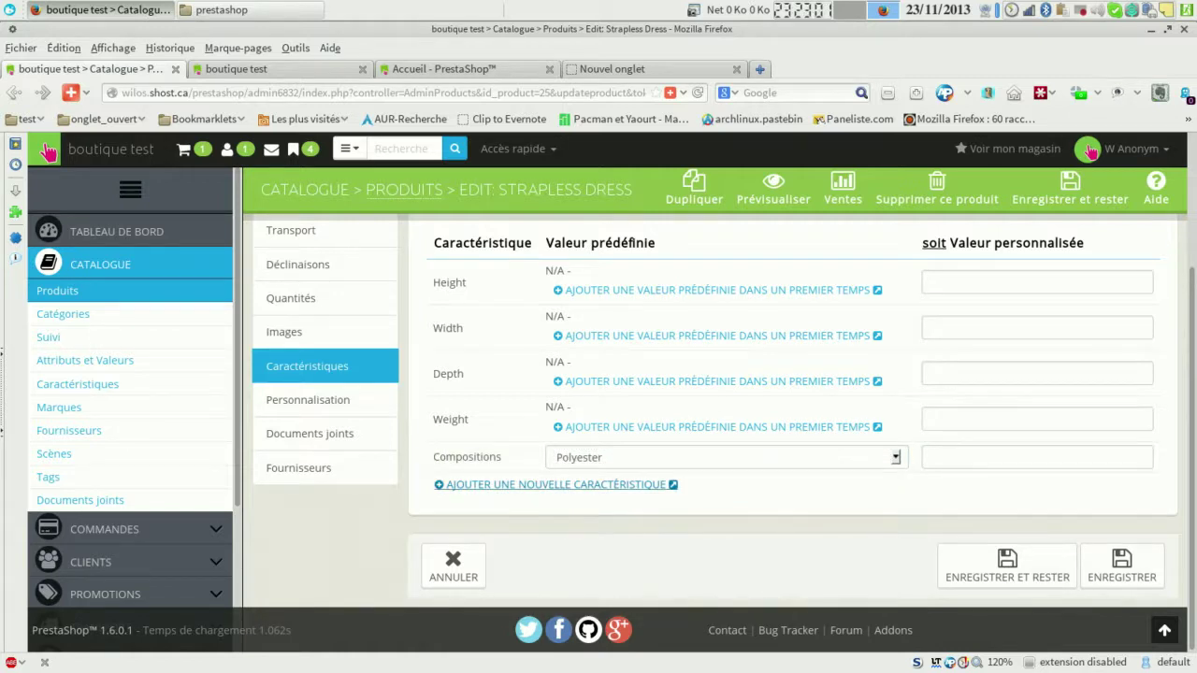
{"action": "key", "text": "Return"}
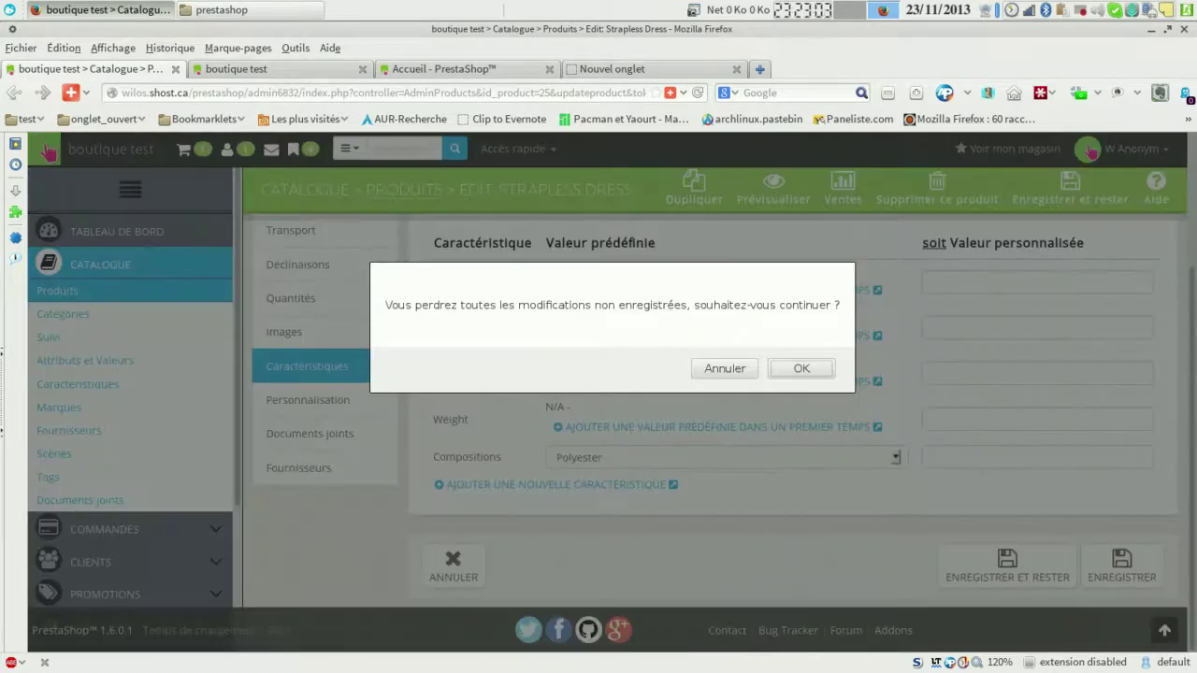
{"action": "key", "text": "Tab"}
{"action": "key", "text": "Tab"}
{"action": "key", "text": "Return"}
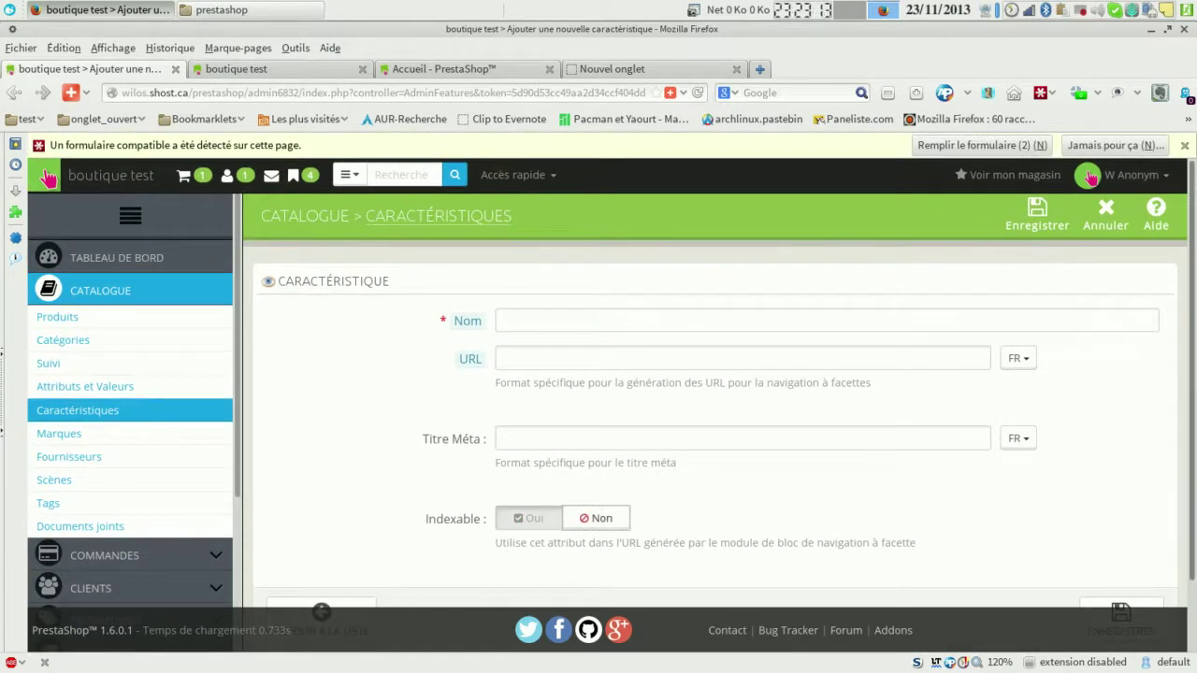
{"action": "scroll", "coordinate": [711, 393], "scroll_direction": "down", "scroll_amount": 1}
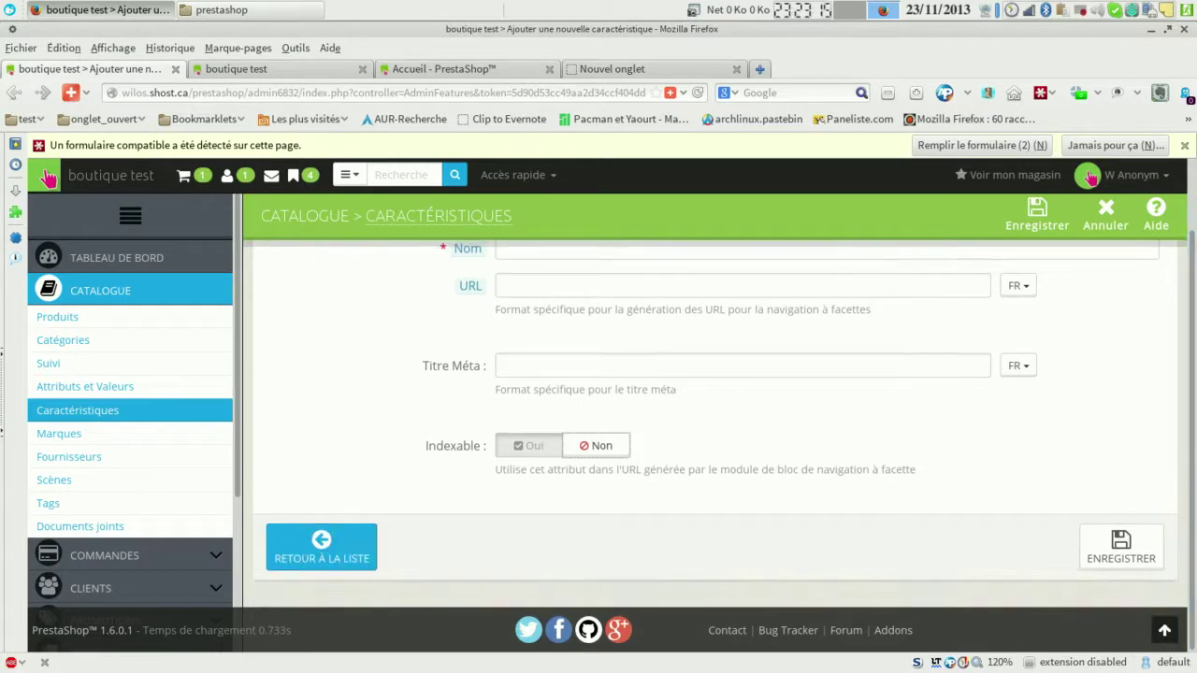
Leave the feature form for the brands list, look over the new brand address form, and cancel it.
{"action": "left_click", "coordinate": [321, 547]}
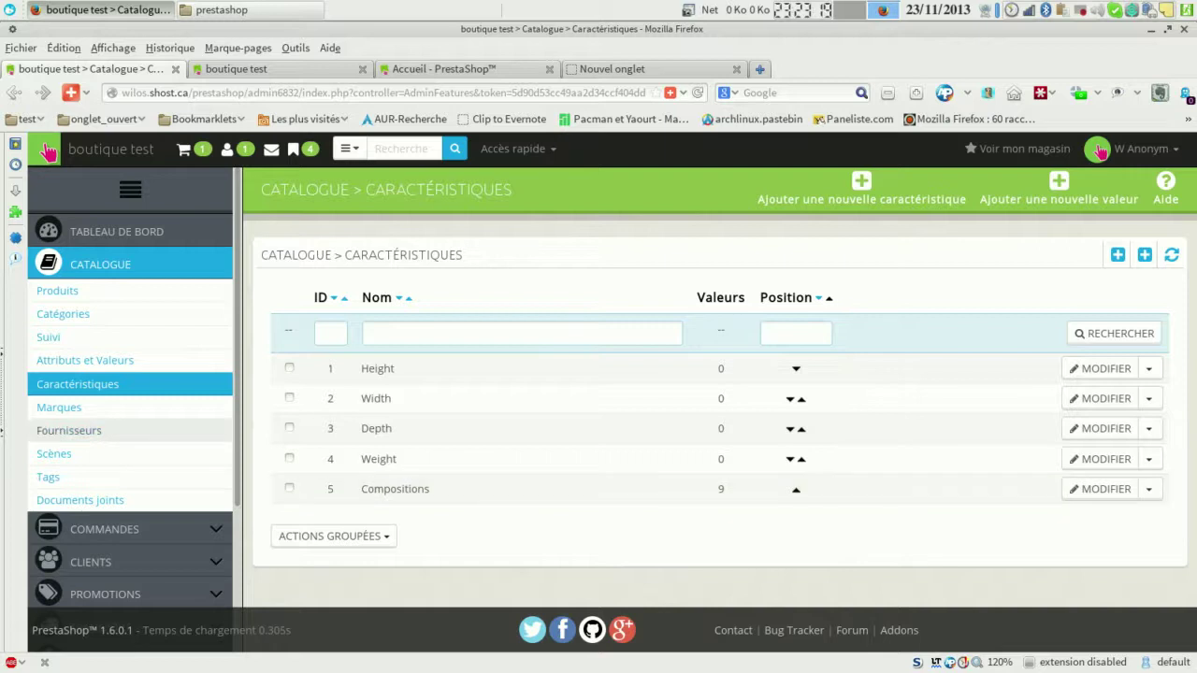
{"action": "left_click", "coordinate": [59, 407]}
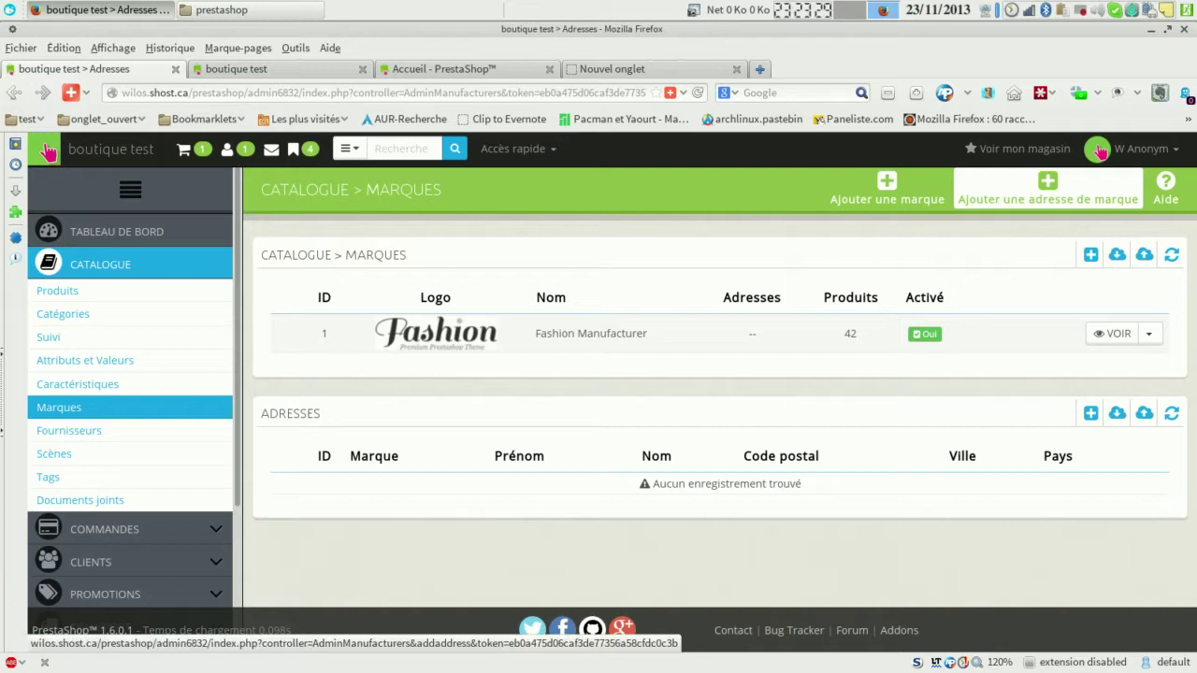
{"action": "left_click", "coordinate": [1048, 189]}
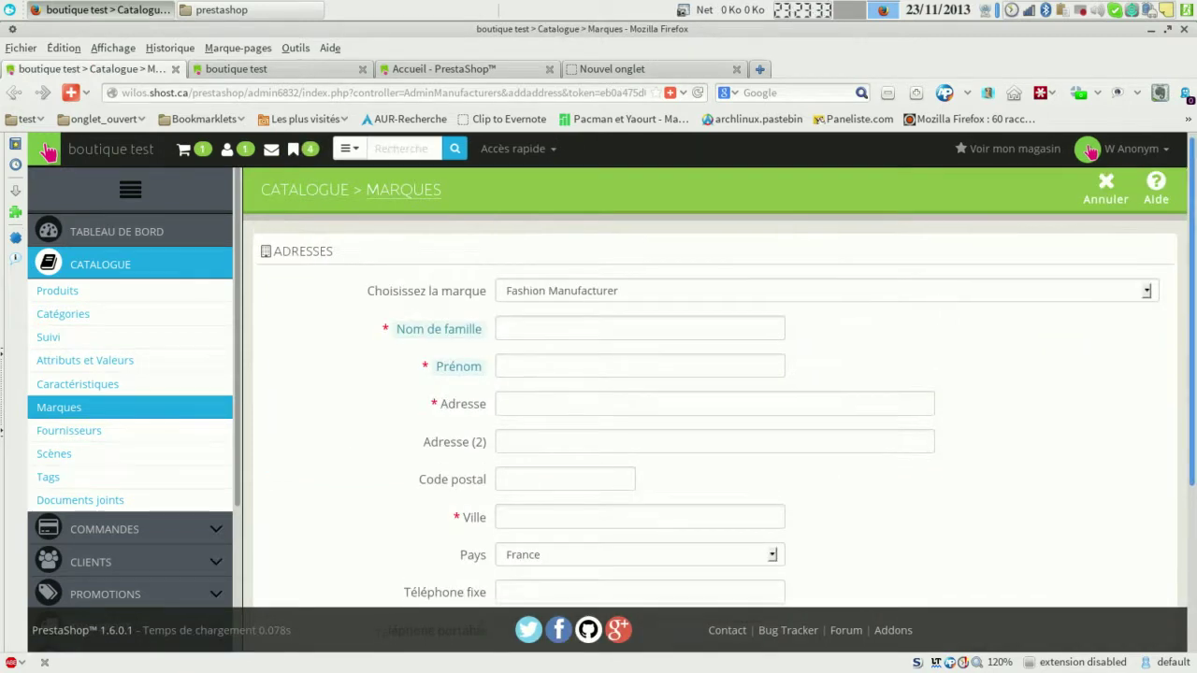
{"action": "scroll", "coordinate": [715, 421], "scroll_direction": "down", "scroll_amount": 5}
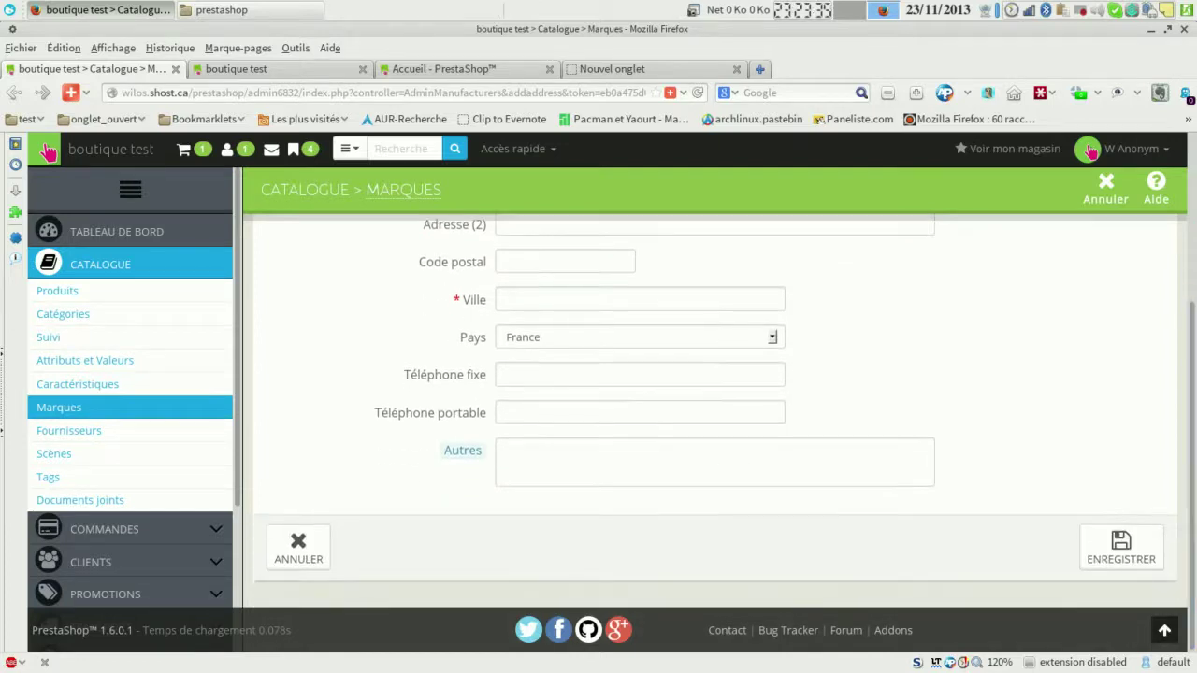
{"action": "left_click", "coordinate": [299, 549]}
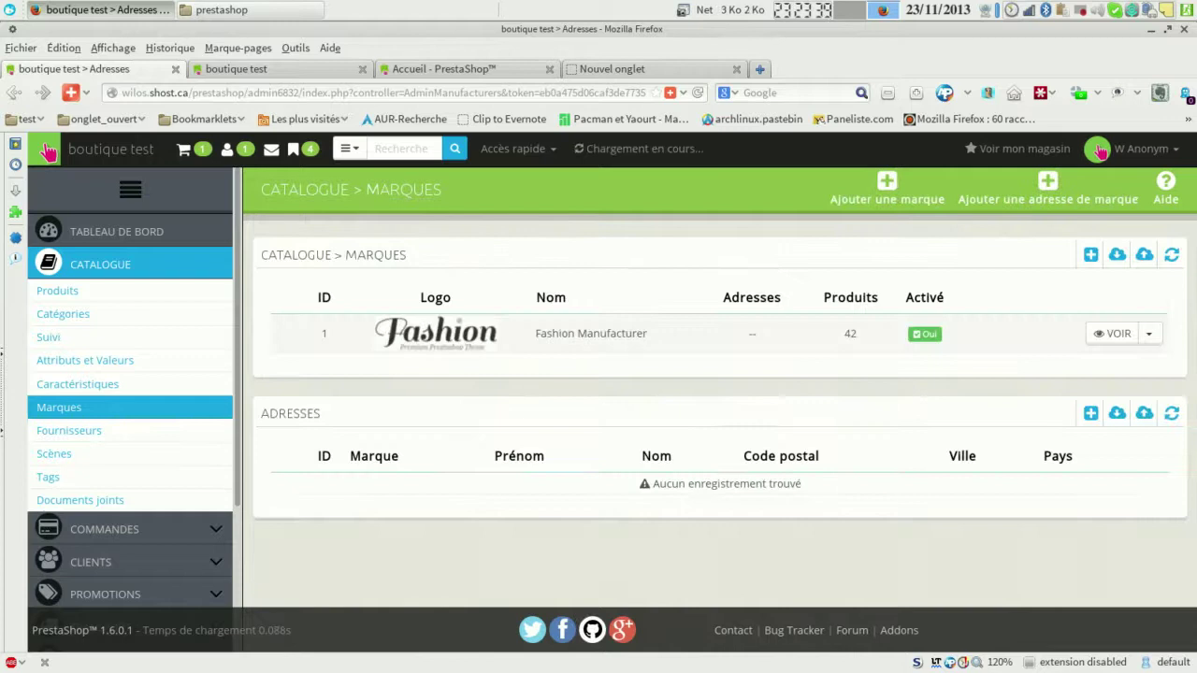
Open the form for adding a new brand and look over its fields down to the activation setting.
{"action": "left_click", "coordinate": [887, 189]}
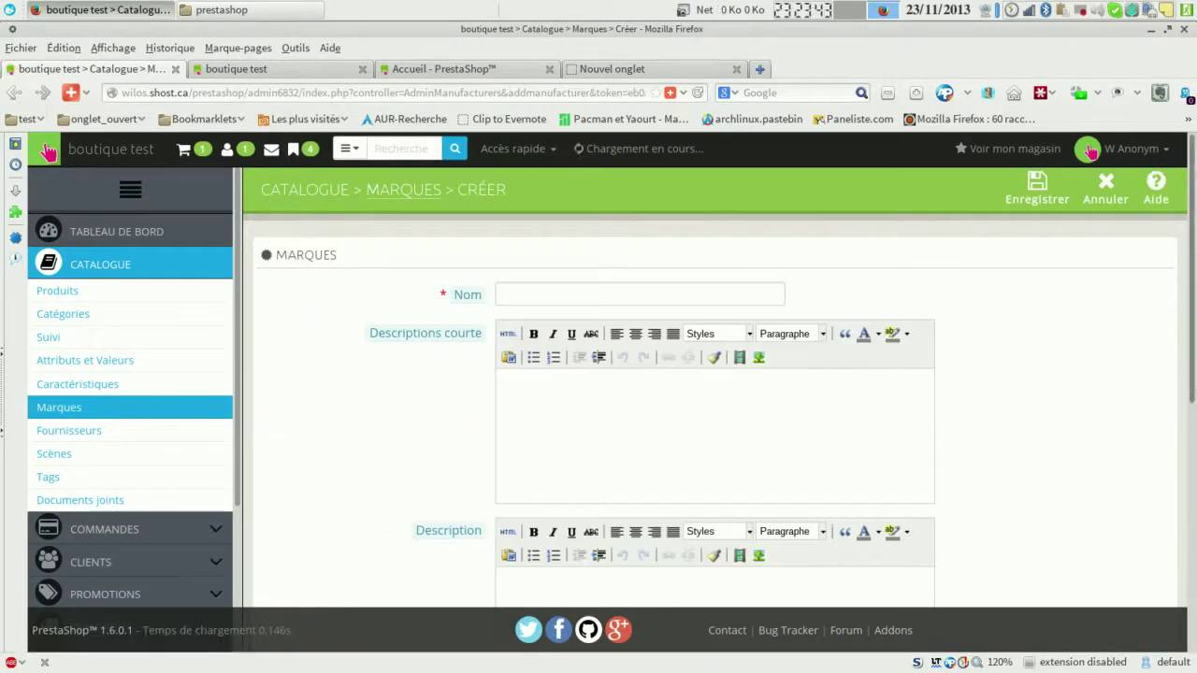
{"action": "scroll", "coordinate": [716, 411], "scroll_direction": "down", "scroll_amount": 5}
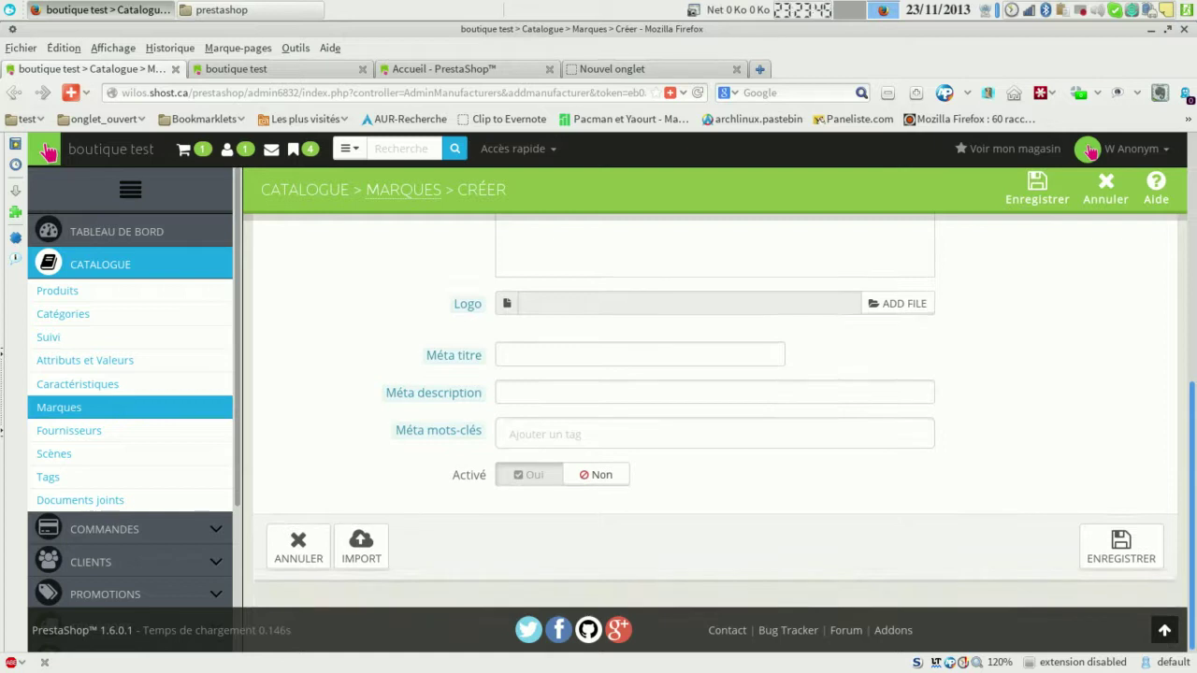
{"action": "scroll", "coordinate": [715, 411], "scroll_direction": "up", "scroll_amount": 5}
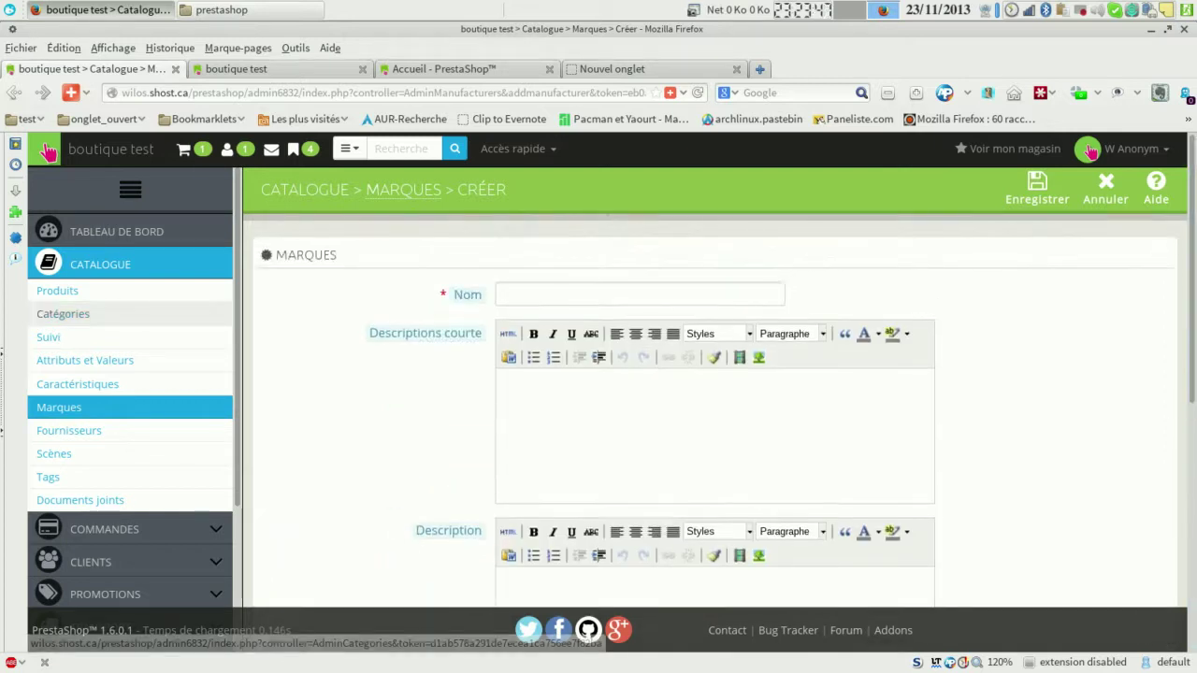
Open the catalogue's scenes, look over the form for adding a new scene, and cancel it.
{"action": "left_click", "coordinate": [54, 453]}
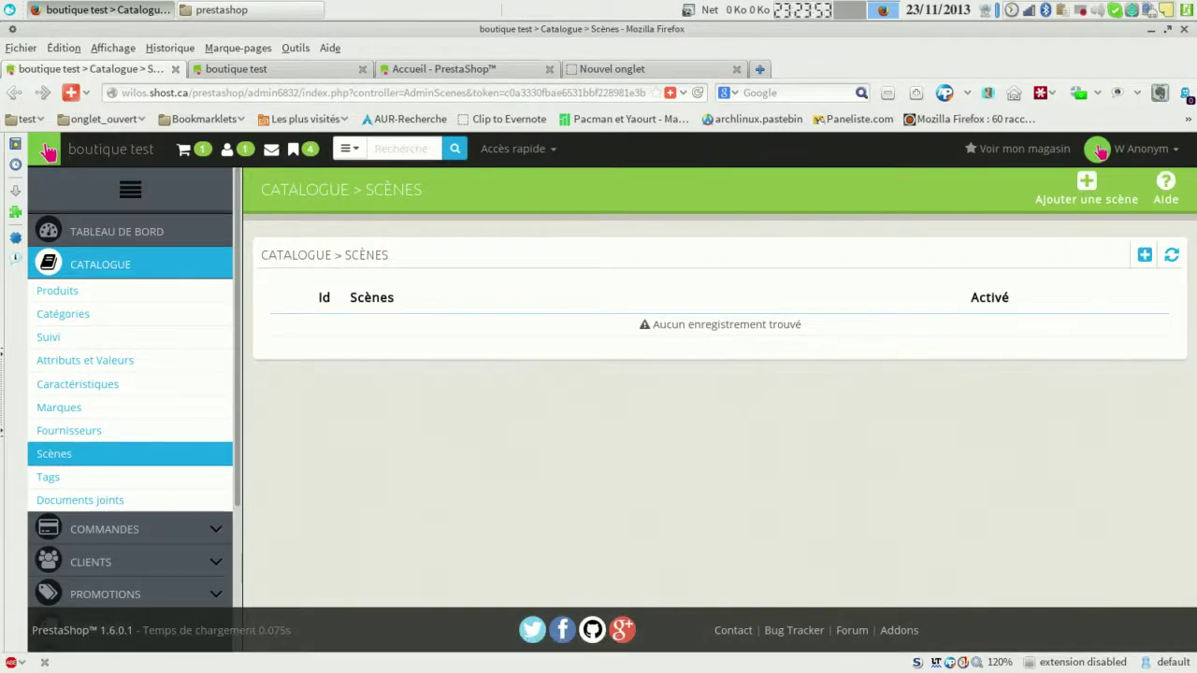
{"action": "left_click", "coordinate": [1085, 187]}
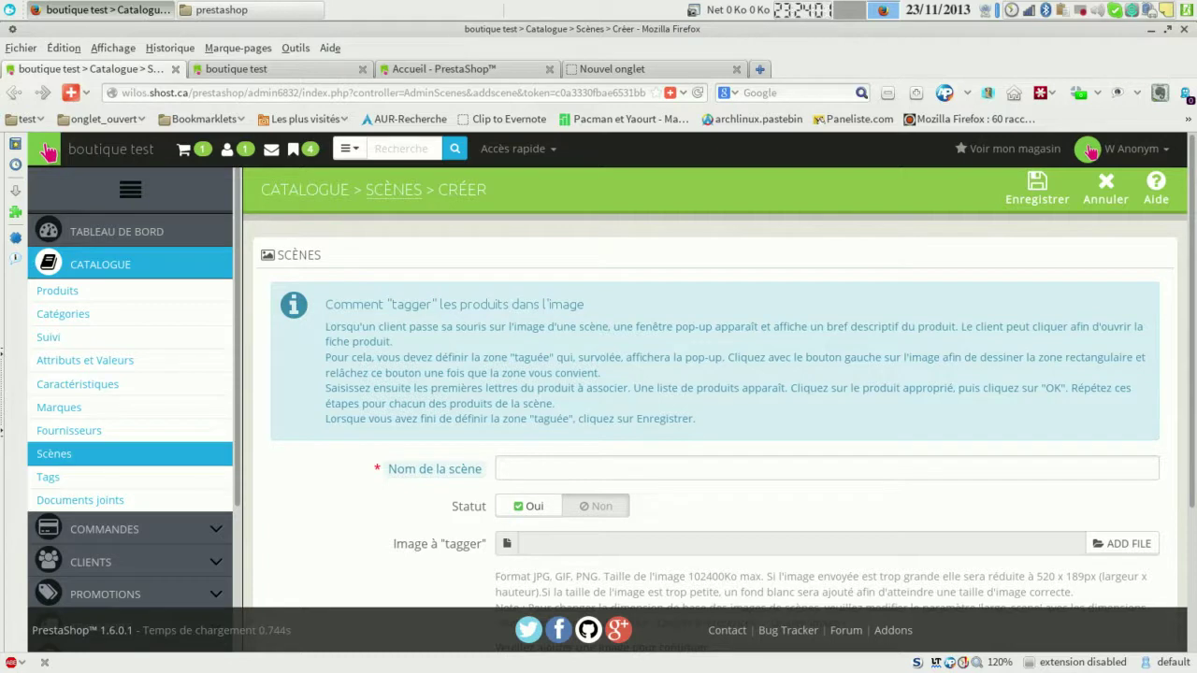
{"action": "scroll", "coordinate": [724, 386], "scroll_direction": "down", "scroll_amount": 3}
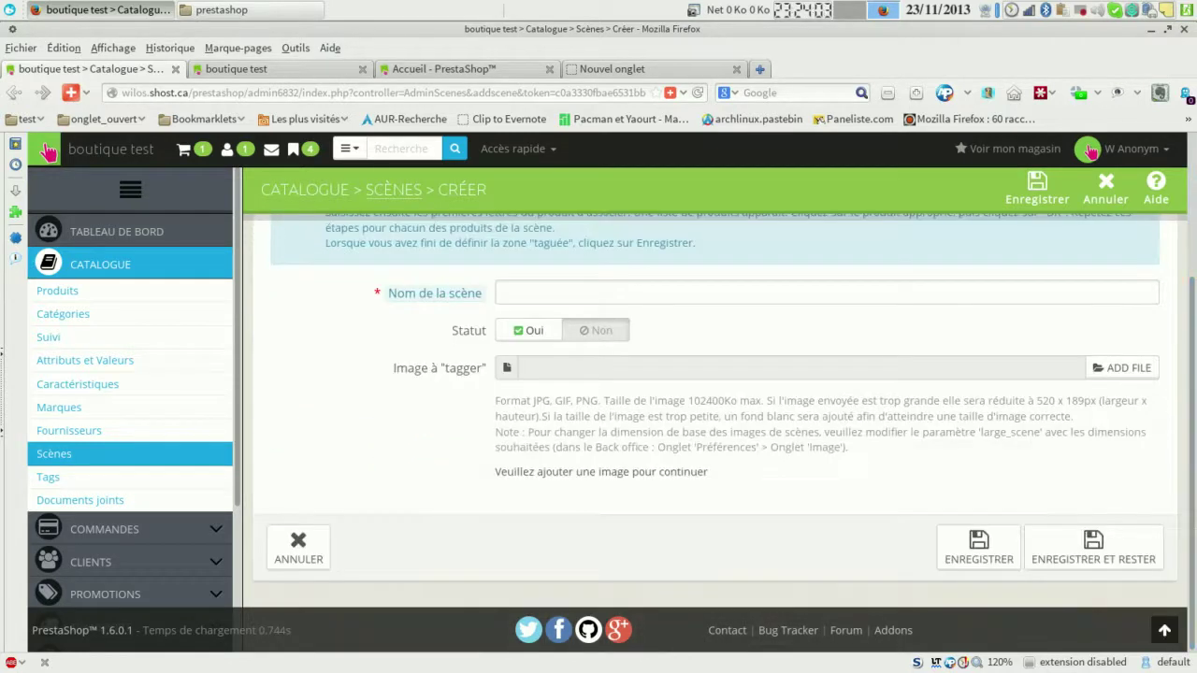
{"action": "left_click", "coordinate": [298, 547]}
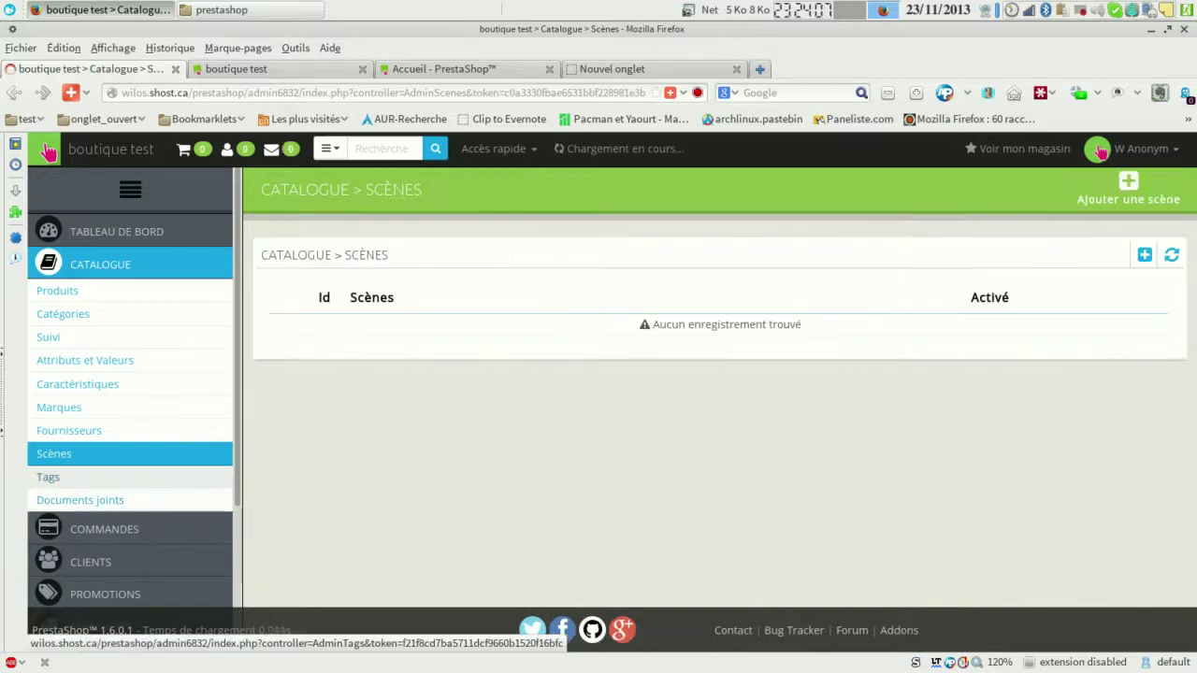
Return to the catalogue's product list, look through its first products, and reveal the order-related sections.
{"action": "left_click", "coordinate": [57, 291]}
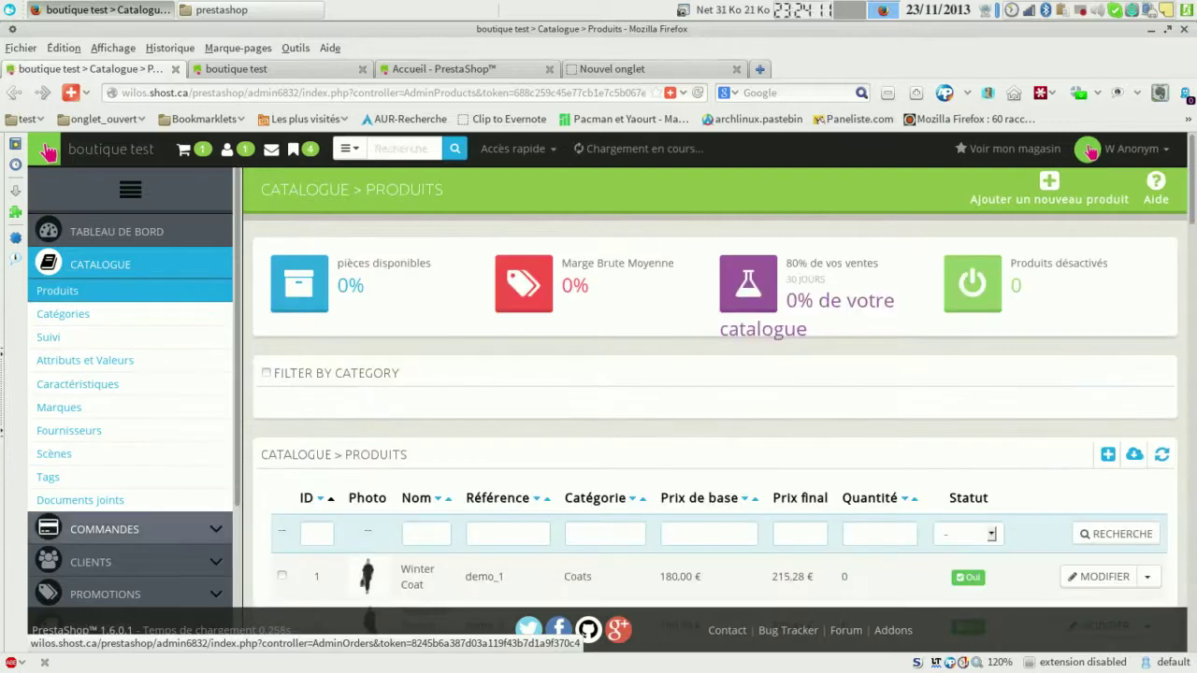
{"action": "mouse_move", "coordinate": [104, 529]}
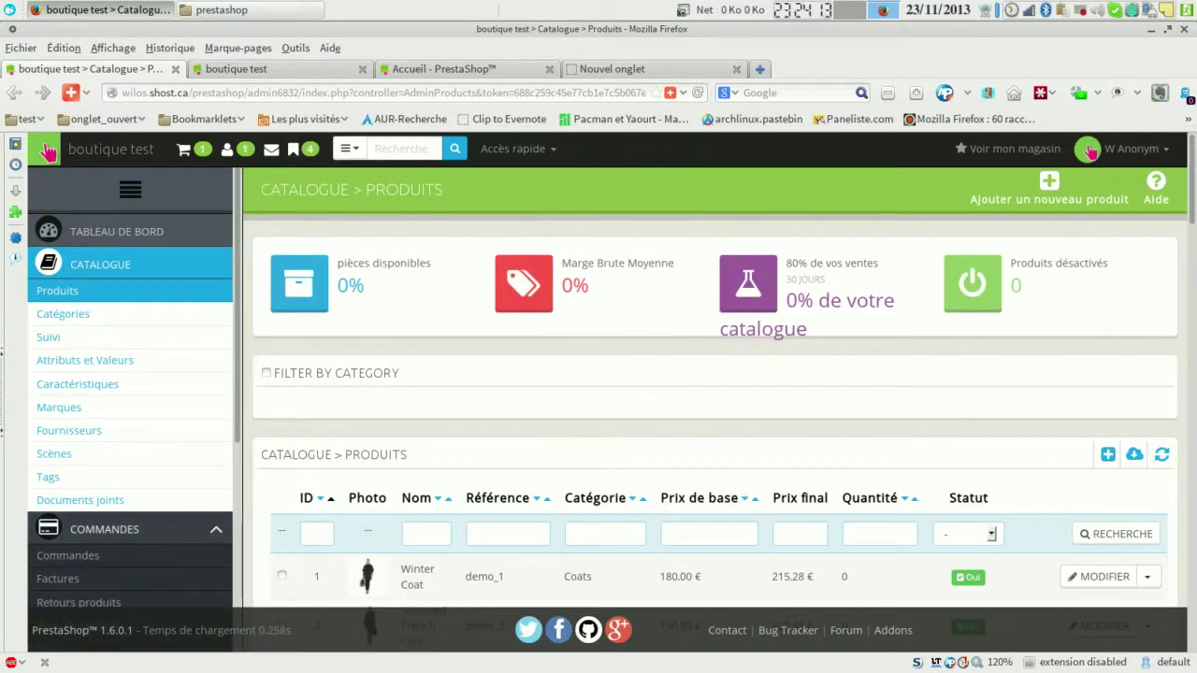
{"action": "scroll", "coordinate": [710, 403], "scroll_direction": "down", "scroll_amount": 5}
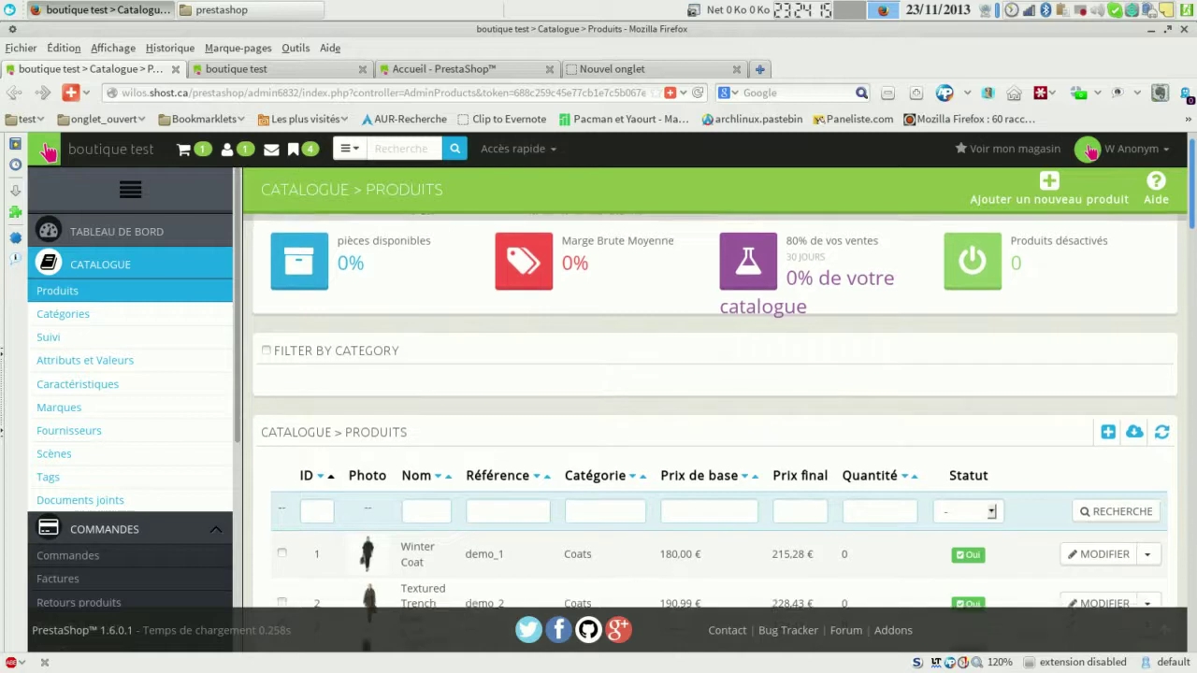
{"action": "scroll", "coordinate": [711, 430], "scroll_direction": "down", "scroll_amount": 2}
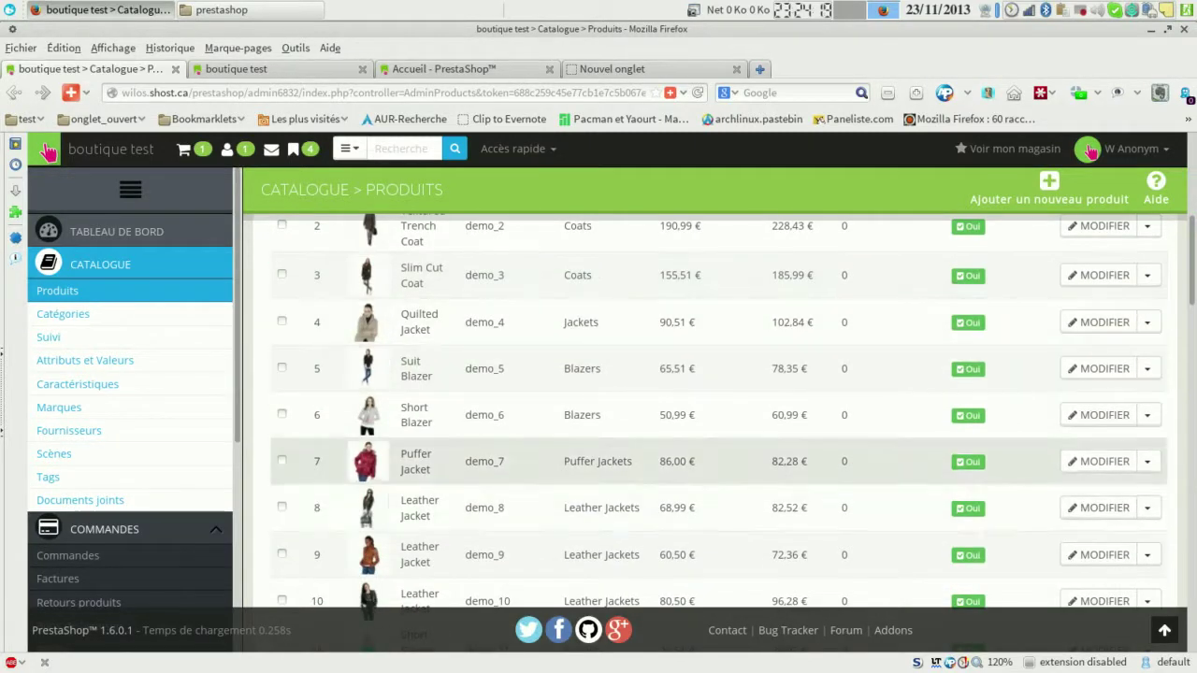
{"action": "scroll", "coordinate": [131, 393], "scroll_direction": "down", "scroll_amount": 3}
{"action": "scroll", "coordinate": [88, 319], "scroll_direction": "down", "scroll_amount": 3}
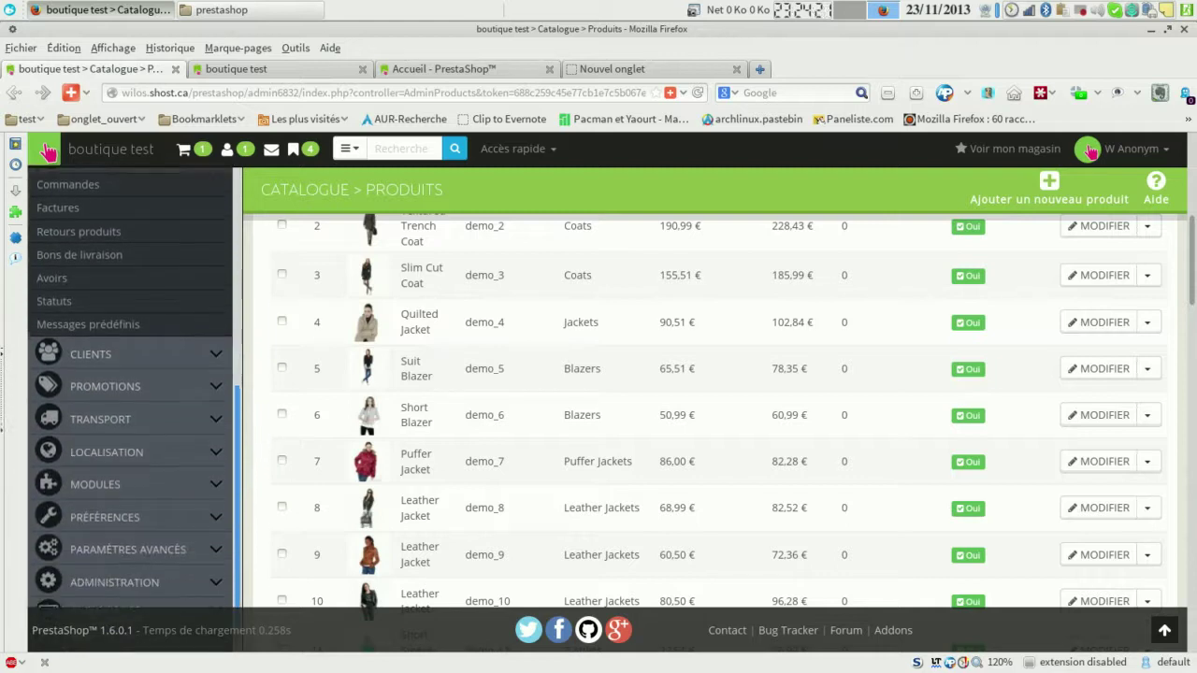
View the invoices page and the orders list, and open the new order form to search customers for "a".
{"action": "left_click", "coordinate": [58, 202]}
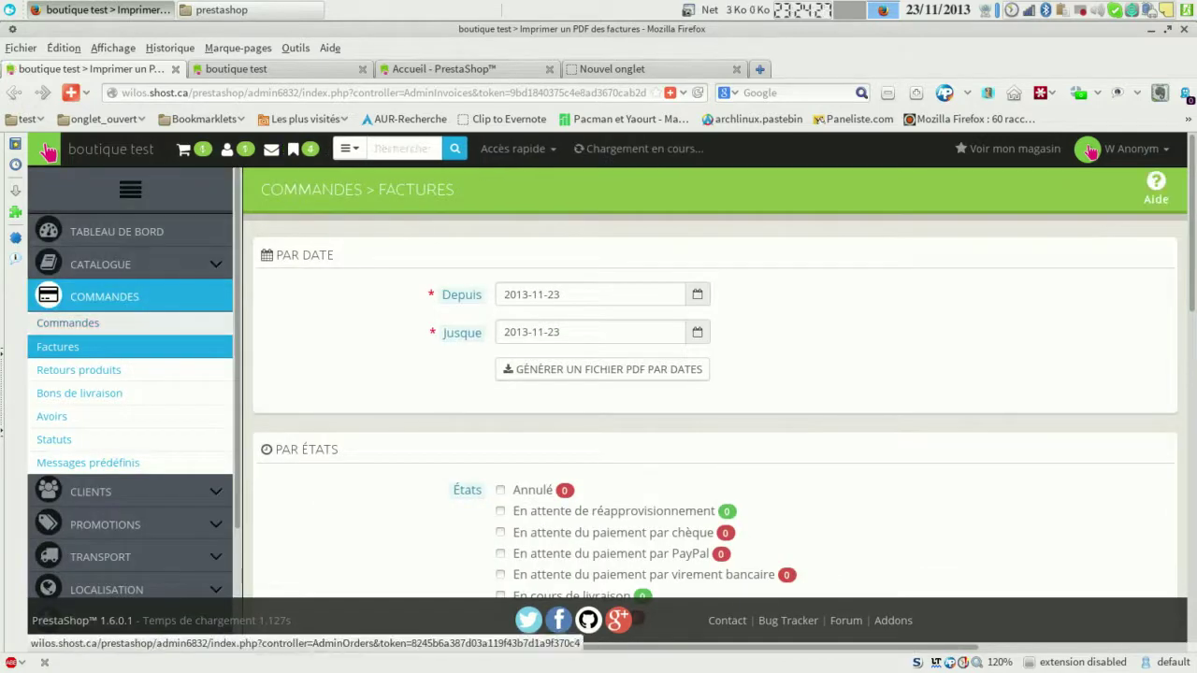
{"action": "left_click", "coordinate": [67, 323]}
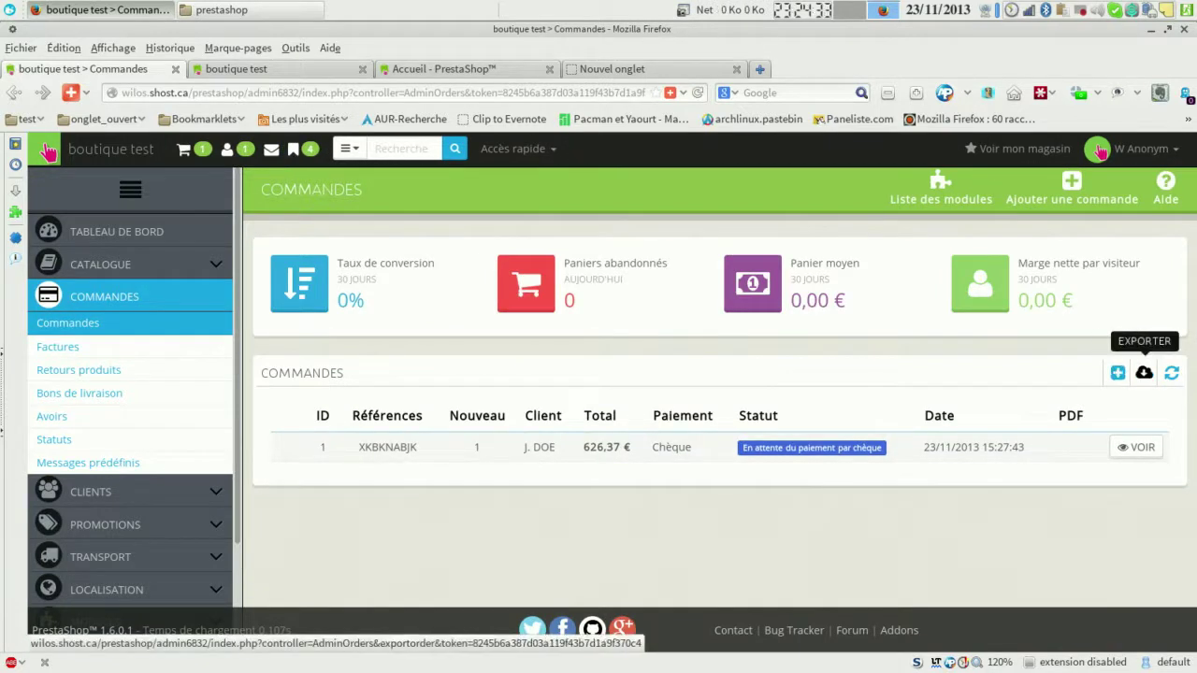
{"action": "left_click", "coordinate": [1117, 372]}
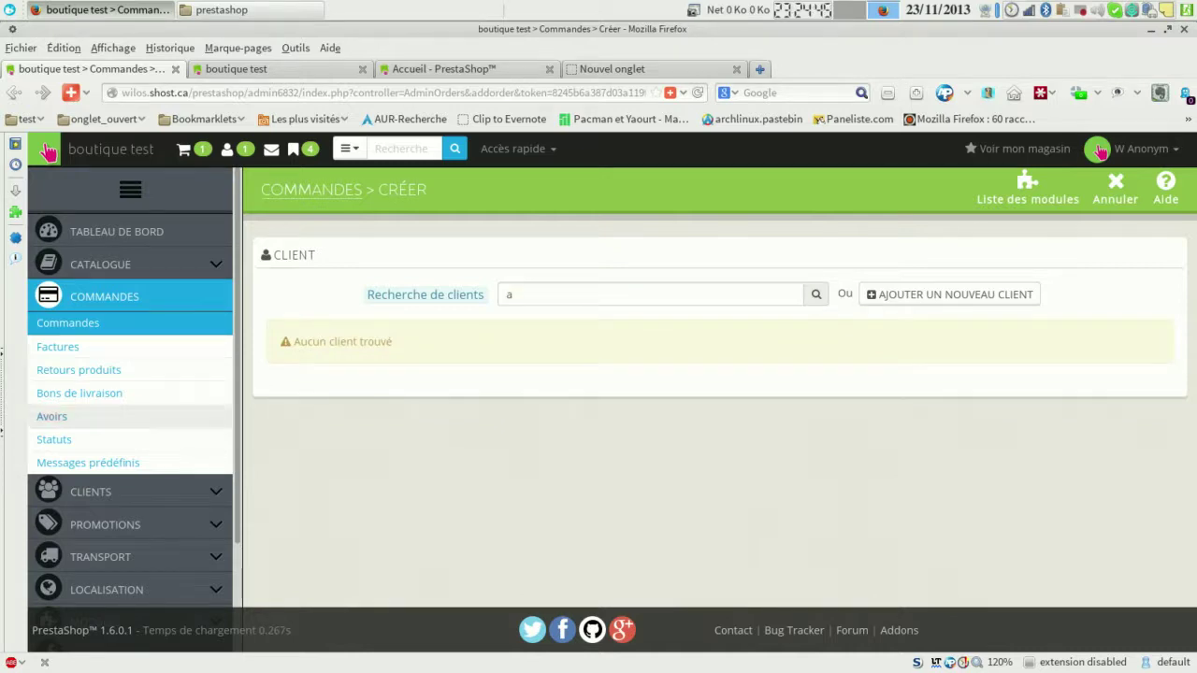
Examine the invoices, product returns and delivery slips pages, down to the delivery slip options.
{"action": "left_click", "coordinate": [57, 346]}
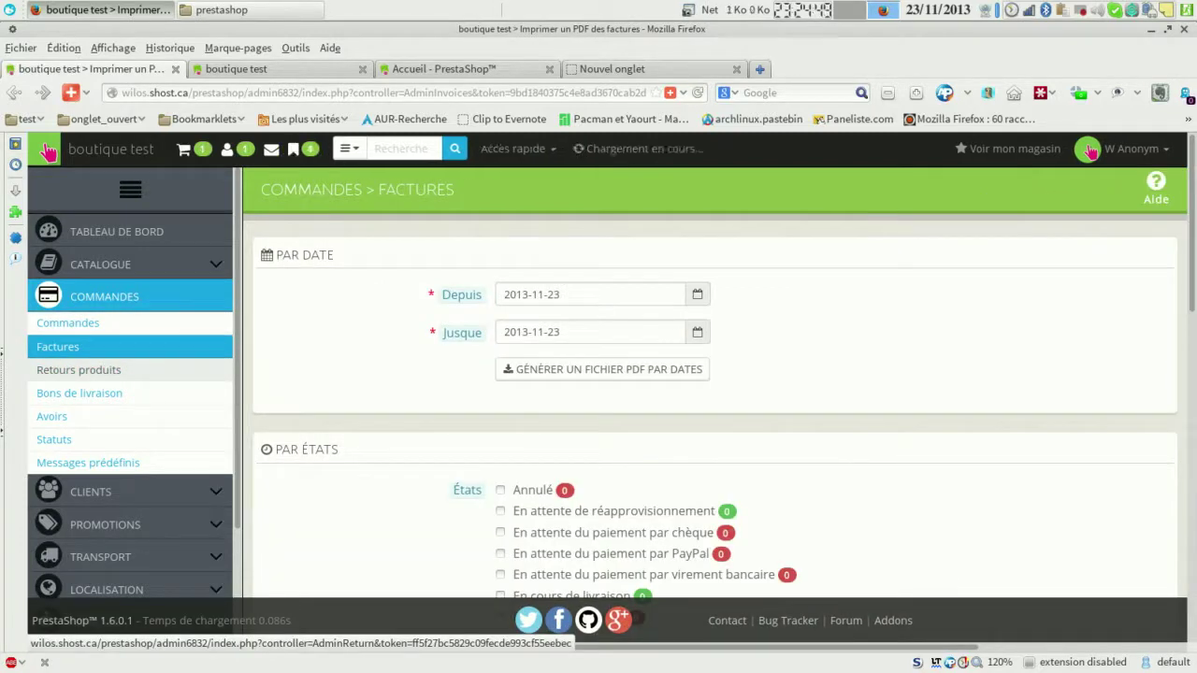
{"action": "left_click", "coordinate": [78, 370]}
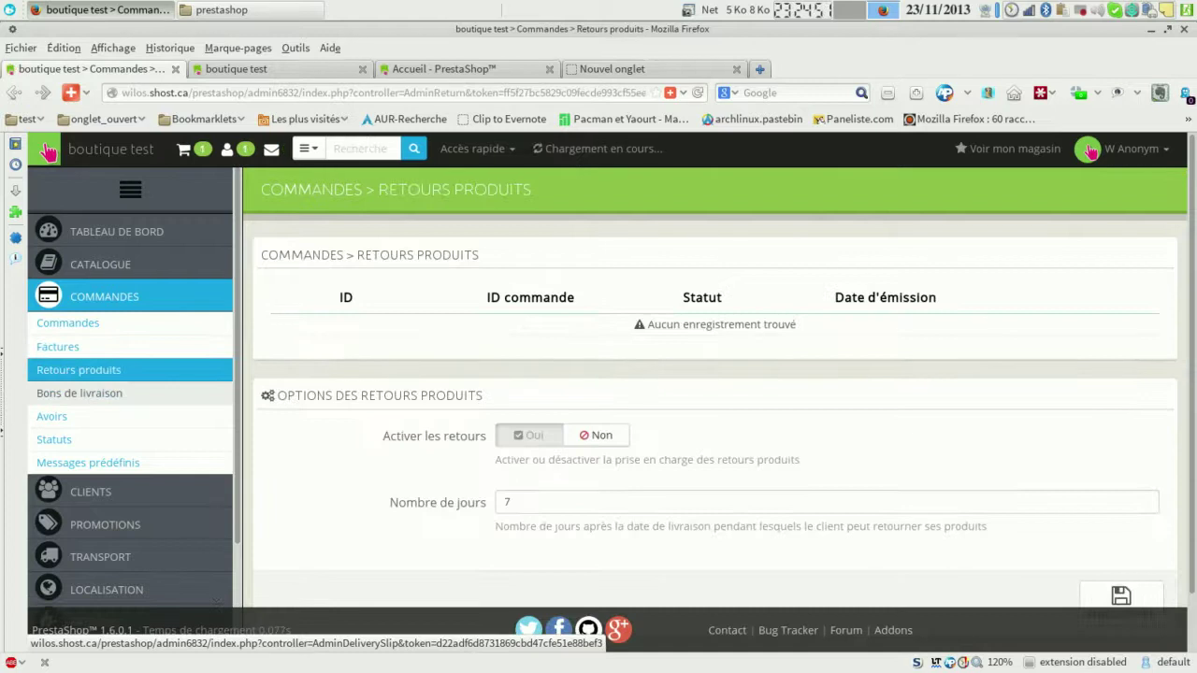
{"action": "left_click", "coordinate": [79, 393]}
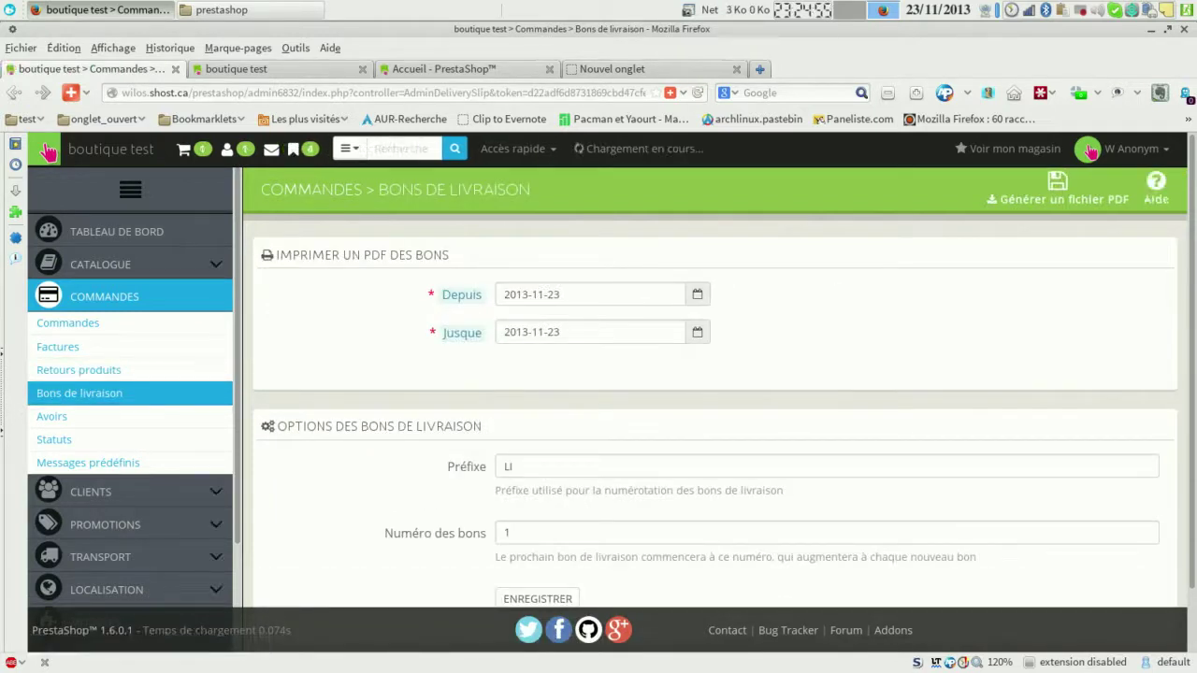
{"action": "scroll", "coordinate": [715, 393], "scroll_direction": "down", "scroll_amount": 1}
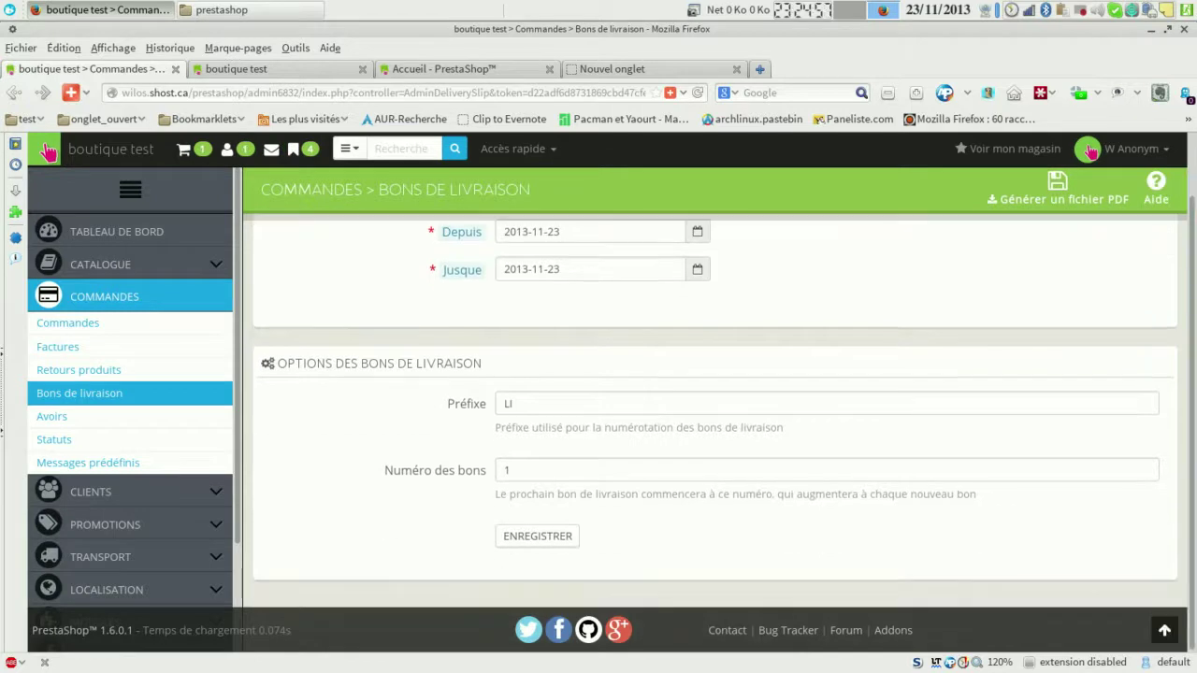
Examine the credit slip settings, the order and return statuses, and the predefined order messages.
{"action": "left_click", "coordinate": [52, 416]}
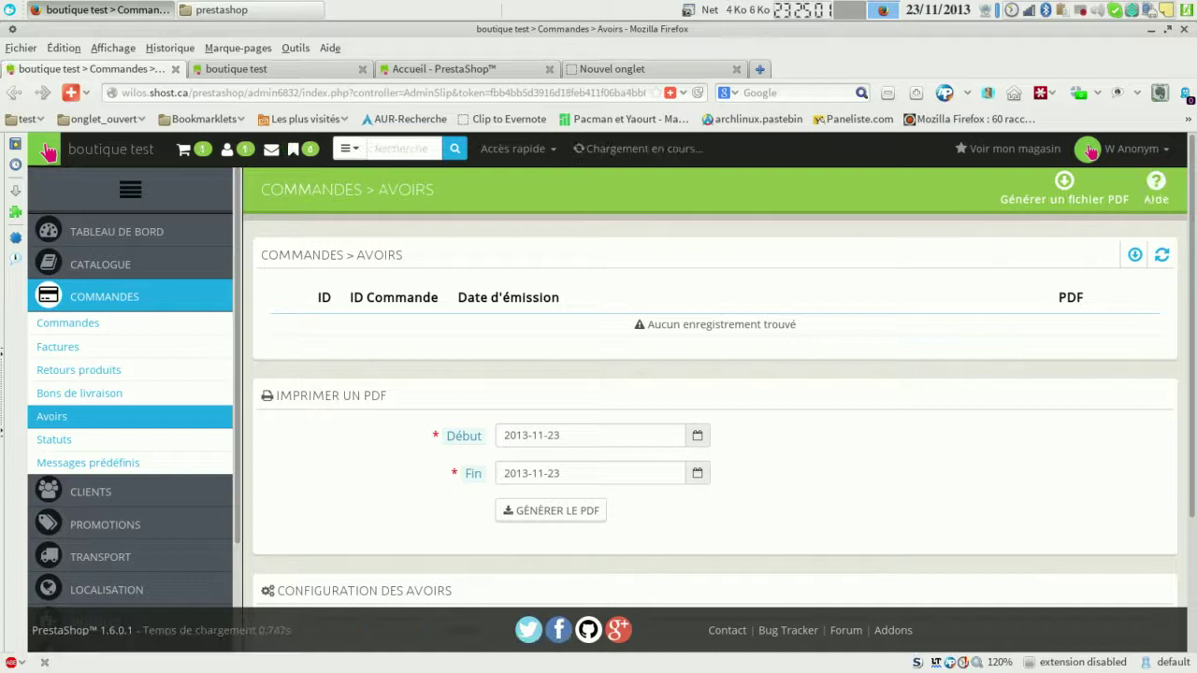
{"action": "scroll", "coordinate": [716, 402], "scroll_direction": "down", "scroll_amount": 3}
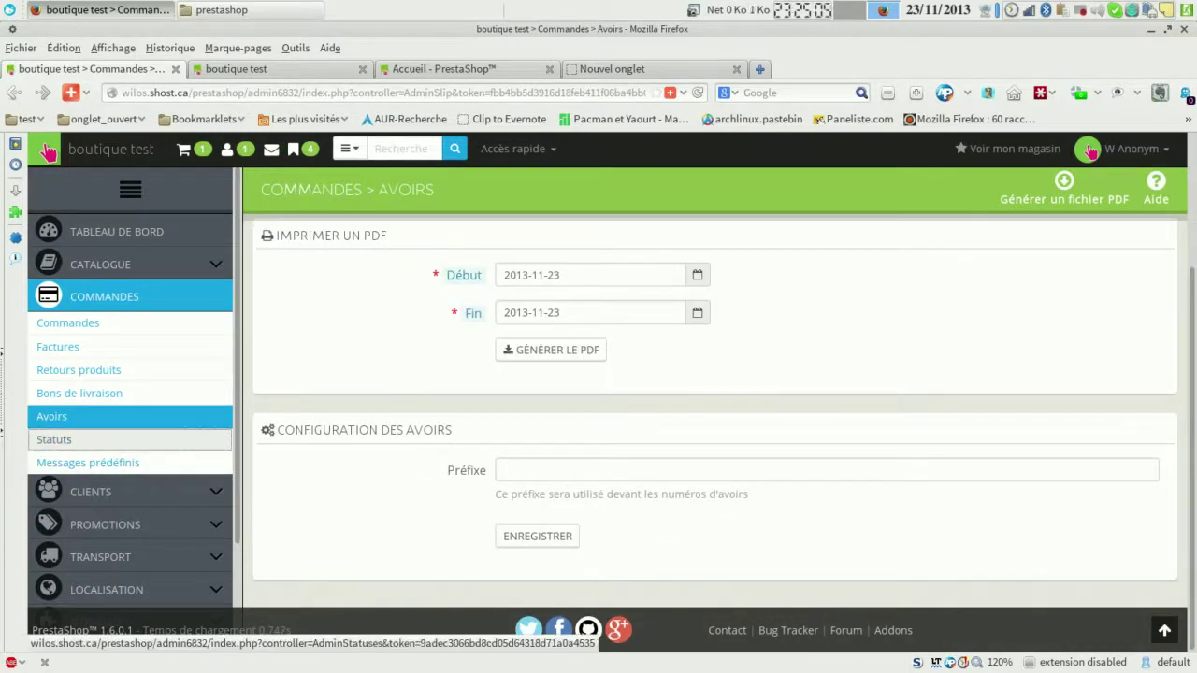
{"action": "left_click", "coordinate": [53, 439]}
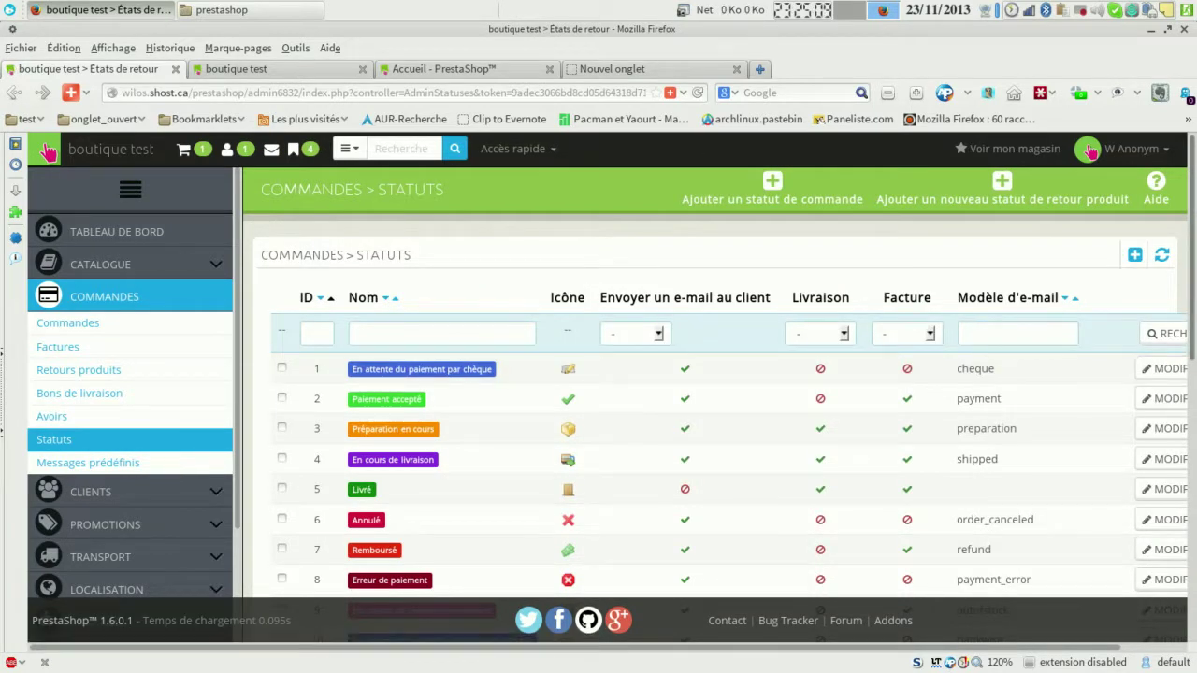
{"action": "scroll", "coordinate": [716, 421], "scroll_direction": "down", "scroll_amount": 2}
{"action": "scroll", "coordinate": [715, 421], "scroll_direction": "down", "scroll_amount": 8}
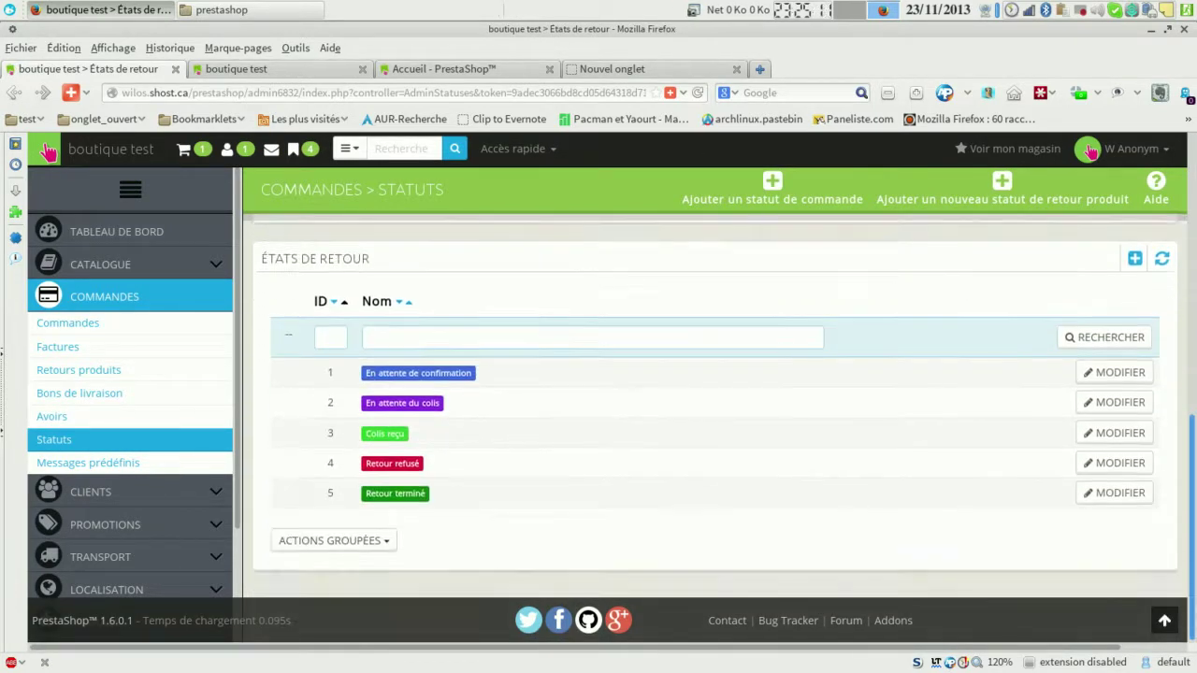
{"action": "left_click", "coordinate": [88, 463]}
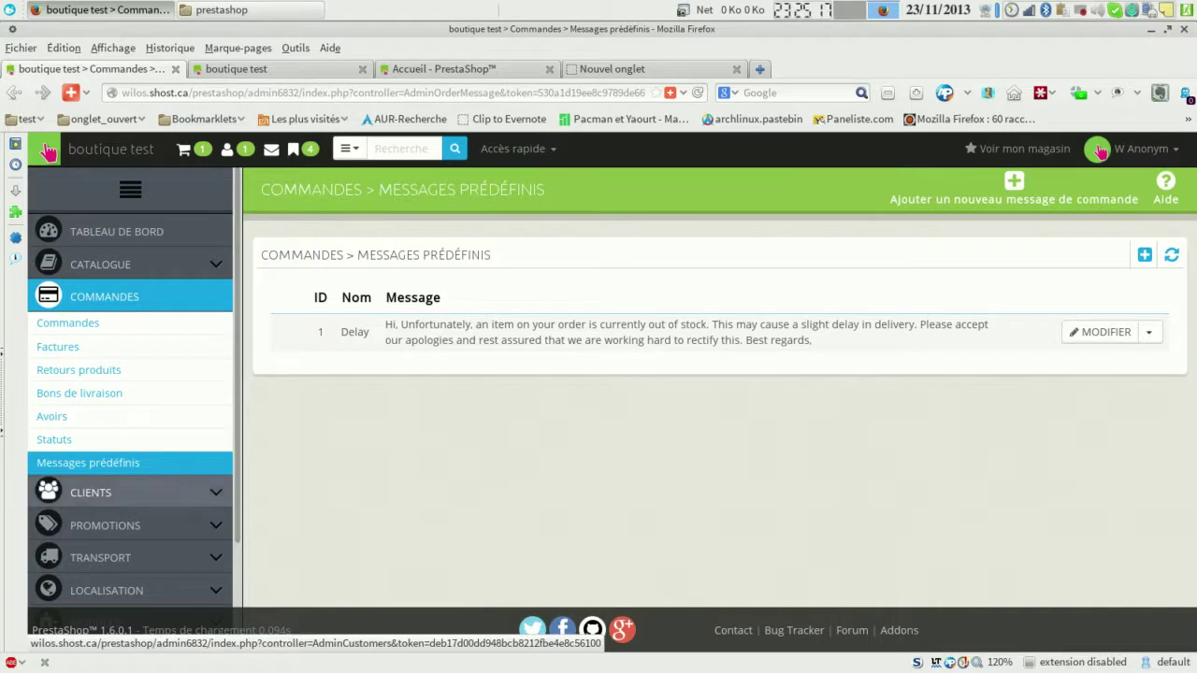
View the customers list, the promotional cart rules and the catalogue price rules.
{"action": "left_click", "coordinate": [48, 492]}
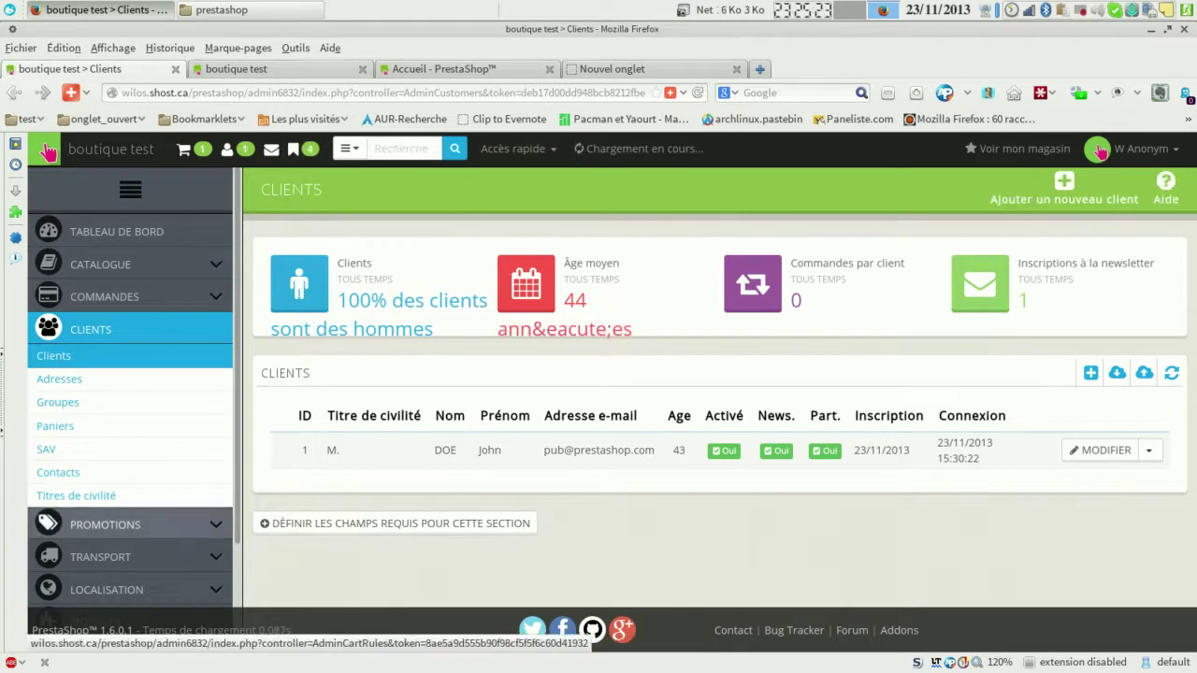
{"action": "left_click", "coordinate": [104, 525]}
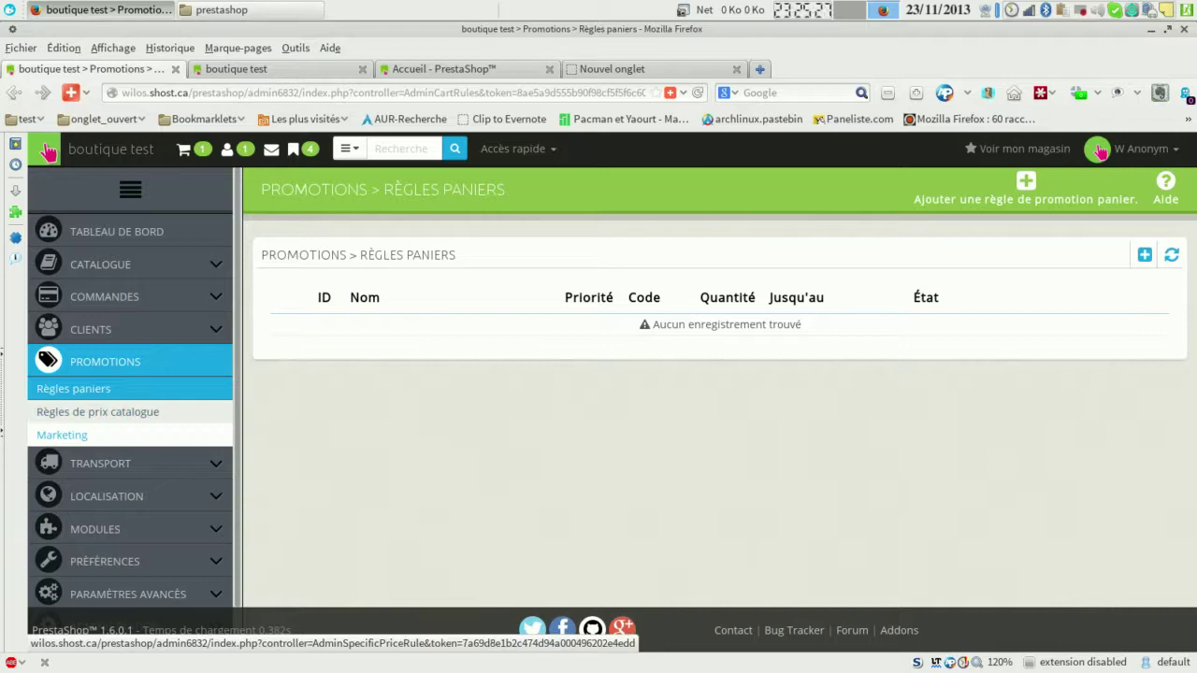
{"action": "left_click", "coordinate": [98, 411]}
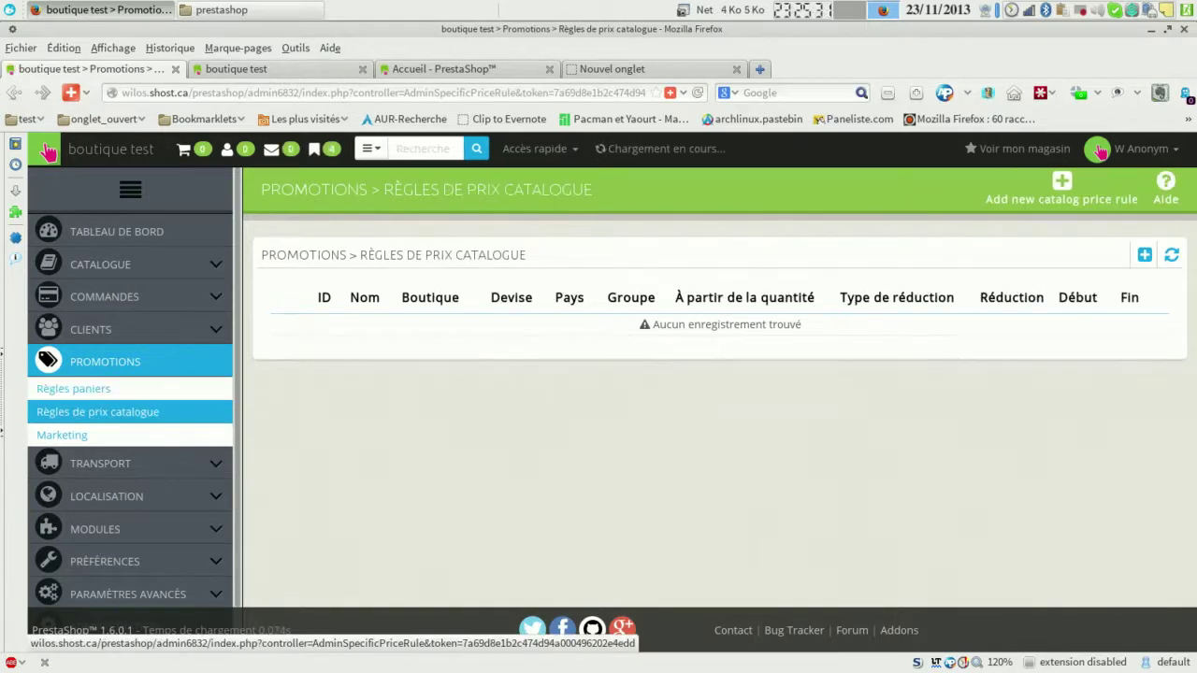
Open the marketing page under promotions and look through its modules down to the SEO module.
{"action": "left_click", "coordinate": [61, 435]}
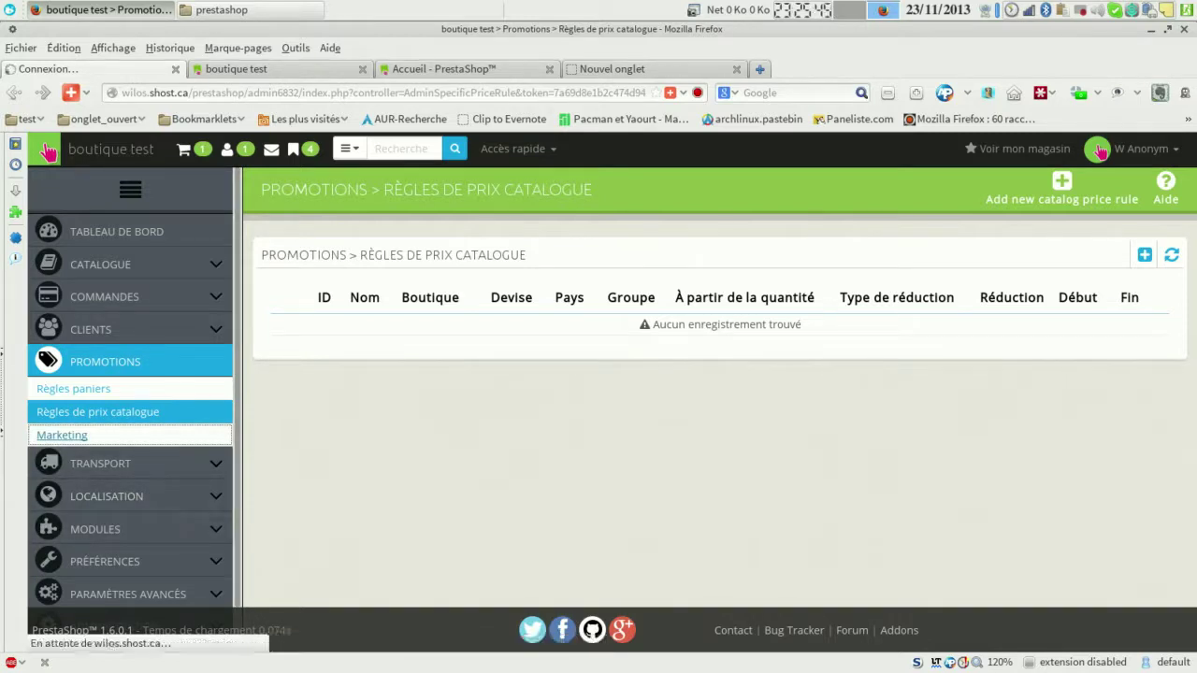
{"action": "scroll", "coordinate": [131, 388], "scroll_direction": "down", "scroll_amount": 2}
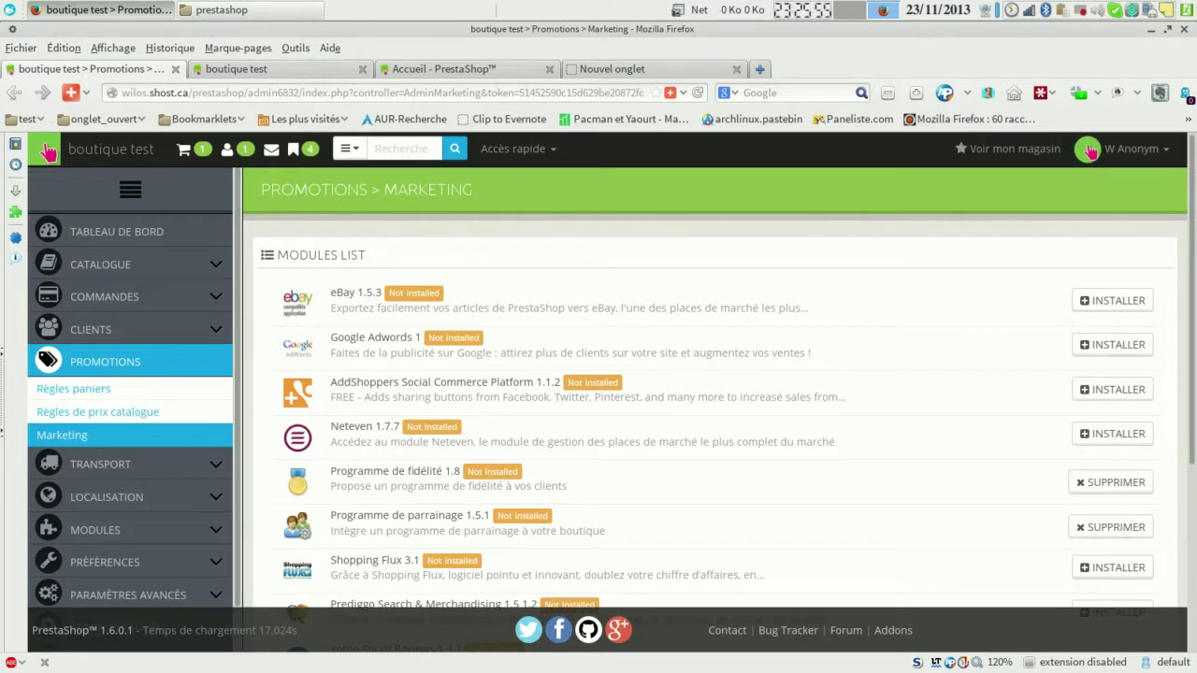
{"action": "scroll", "coordinate": [716, 402], "scroll_direction": "down", "scroll_amount": 5}
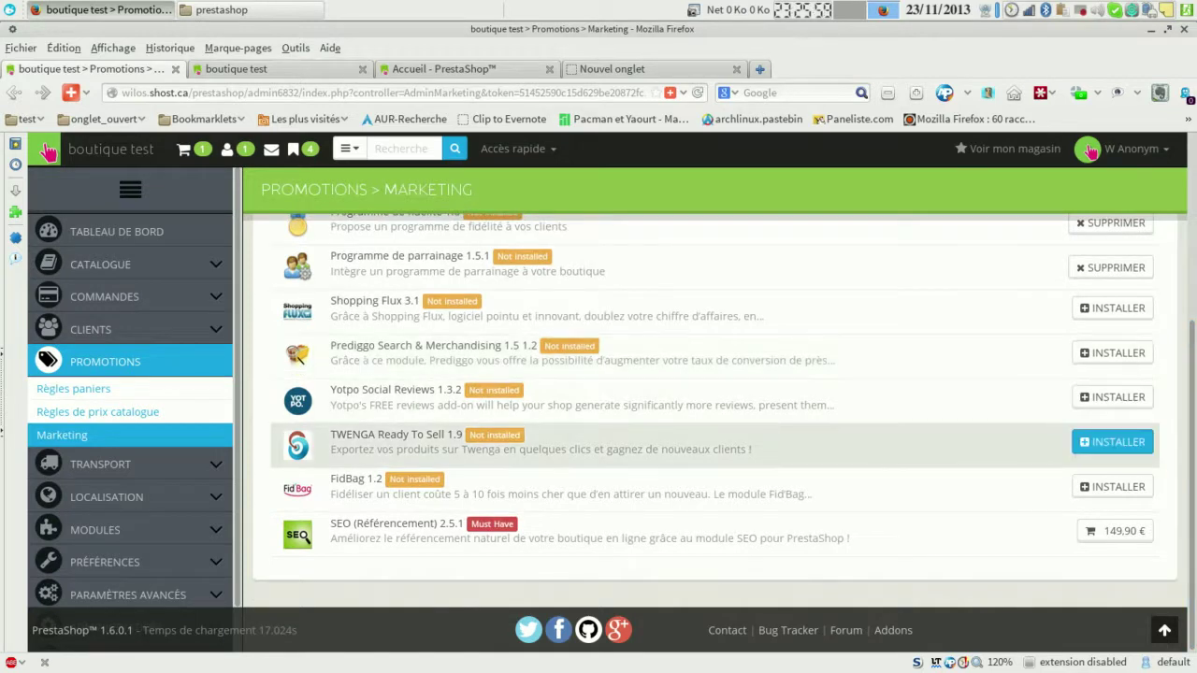
Install the TWENGA Ready To Sell 1.9 module and look through its configuration page down to the translation settings.
{"action": "left_click", "coordinate": [1112, 442]}
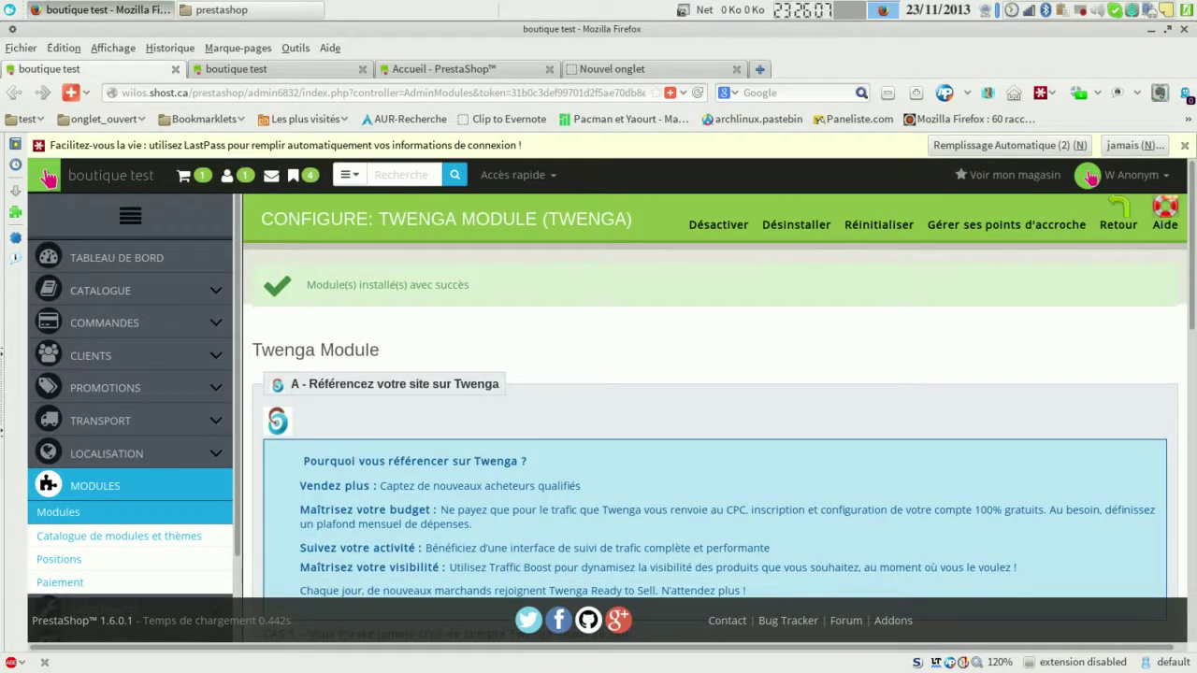
{"action": "scroll", "coordinate": [716, 420], "scroll_direction": "down", "scroll_amount": 5}
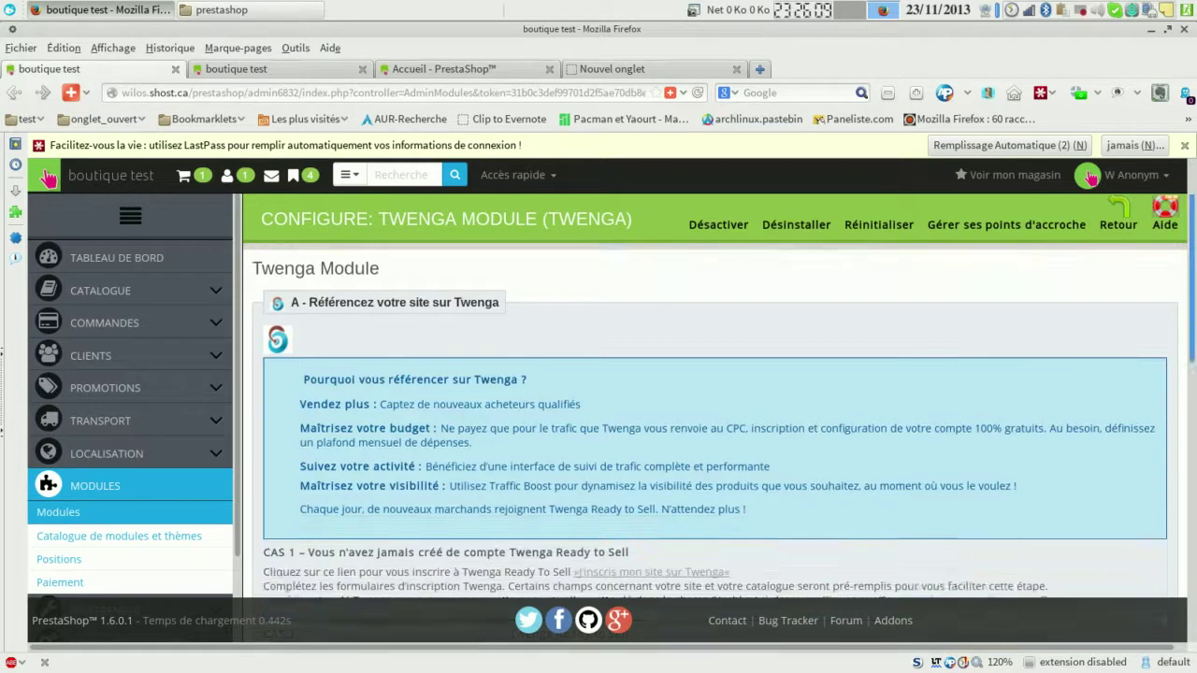
{"action": "scroll", "coordinate": [715, 420], "scroll_direction": "down", "scroll_amount": 4}
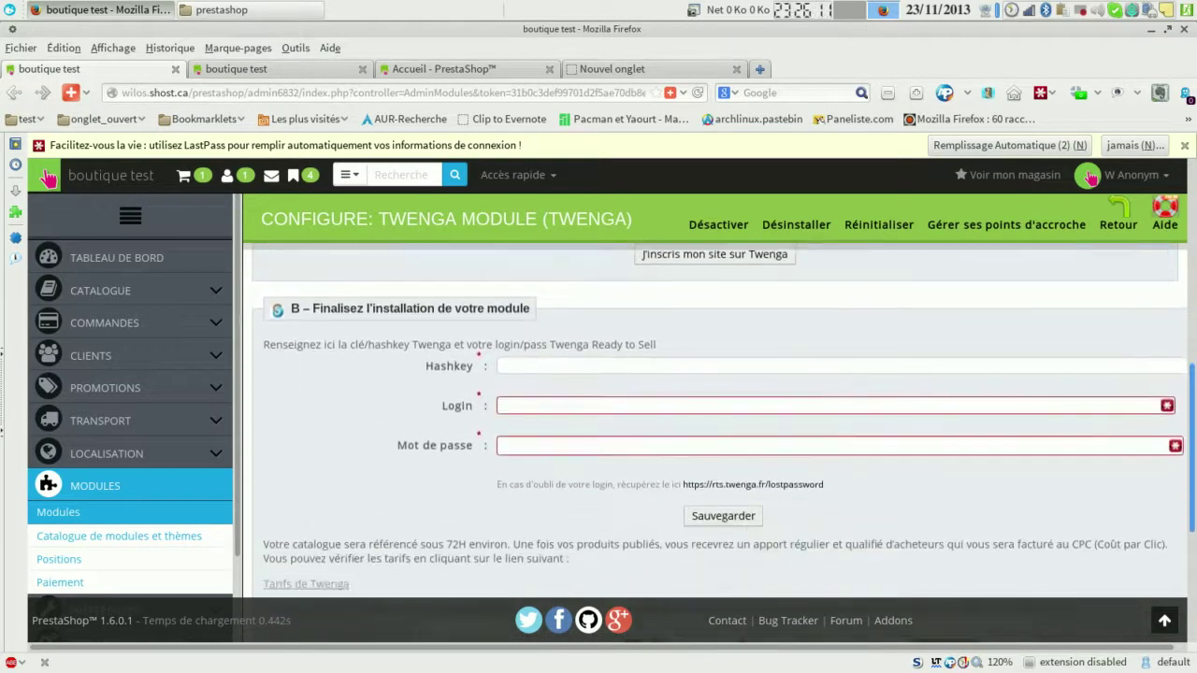
{"action": "scroll", "coordinate": [1089, 178], "scroll_direction": "down", "scroll_amount": 2}
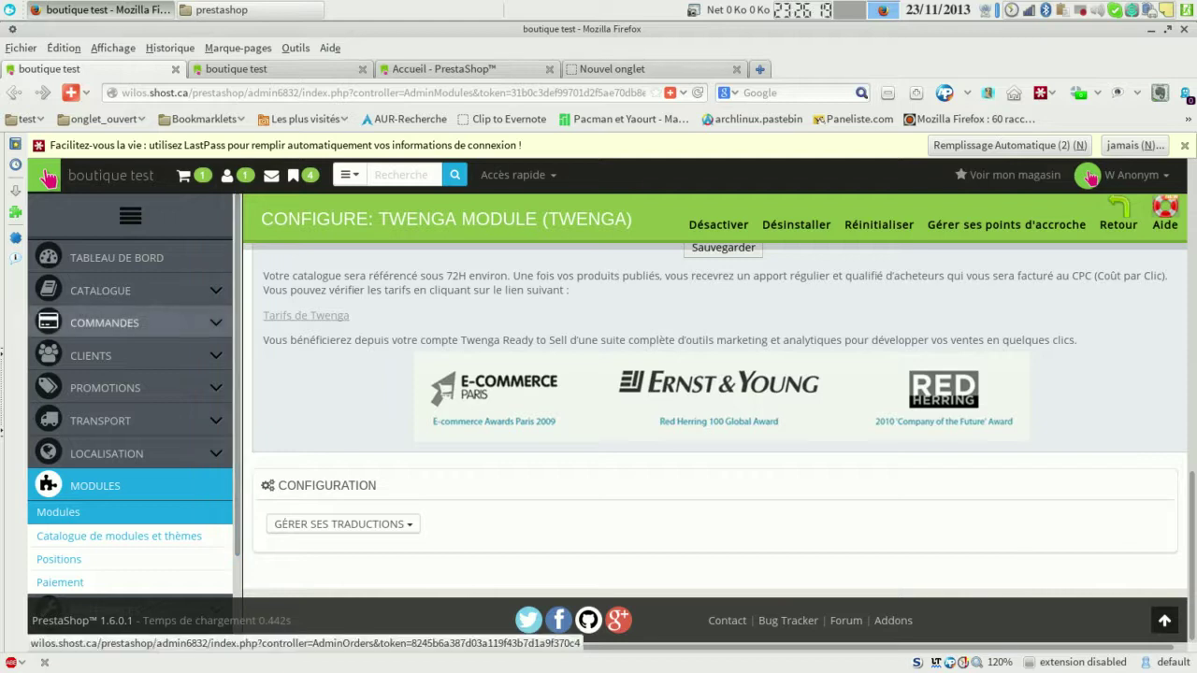
View the customers list and the civility titles (Titres de civilité) under Clients.
{"action": "left_click", "coordinate": [103, 355]}
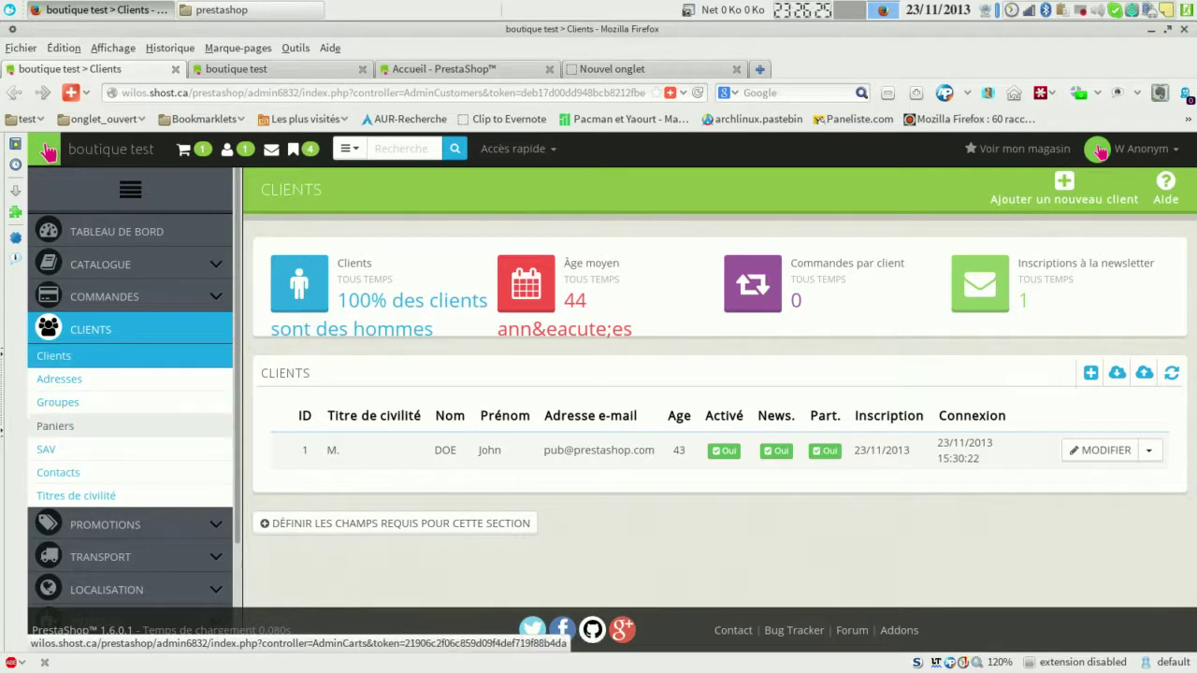
{"action": "left_click", "coordinate": [75, 496]}
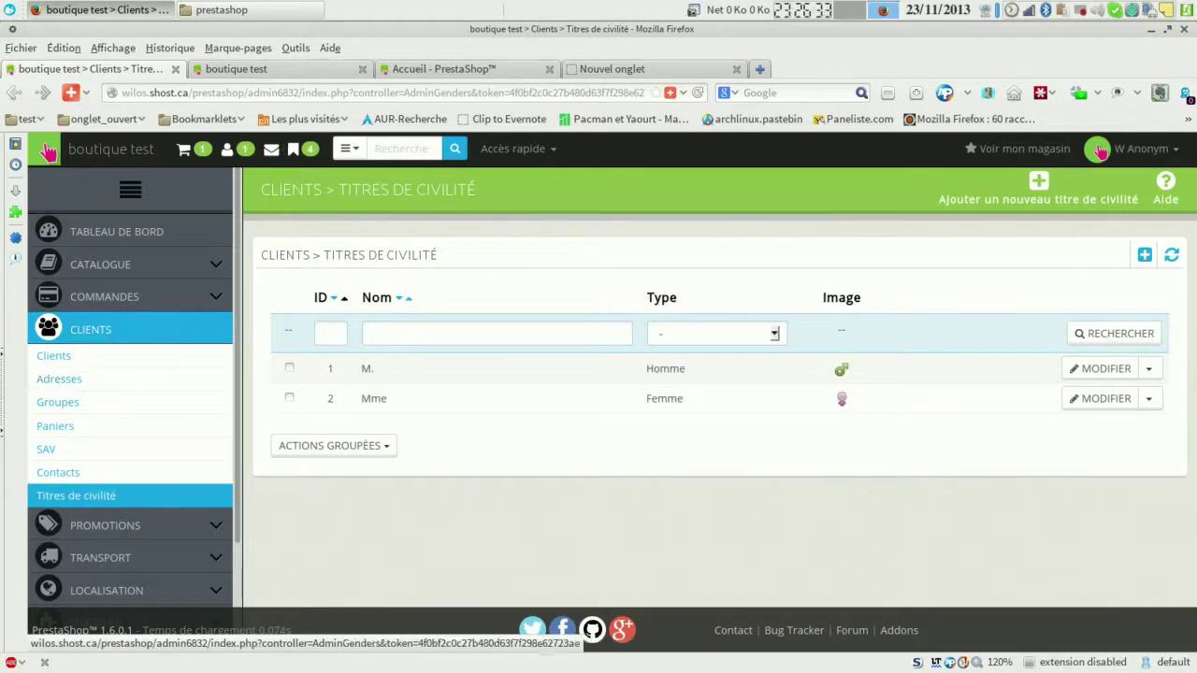
{"action": "mouse_move", "coordinate": [105, 526]}
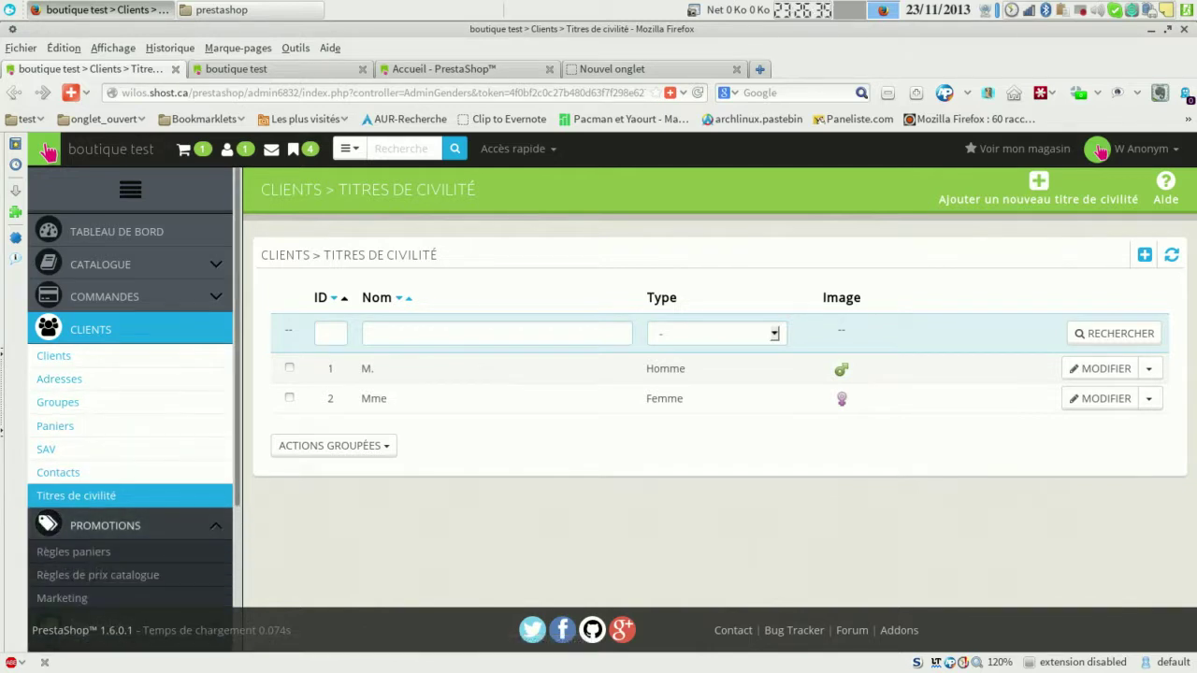
View the catalogue price rules, the shipping handling settings and the list of carriers.
{"action": "scroll", "coordinate": [131, 420], "scroll_direction": "down", "scroll_amount": 5}
{"action": "left_click", "coordinate": [98, 340]}
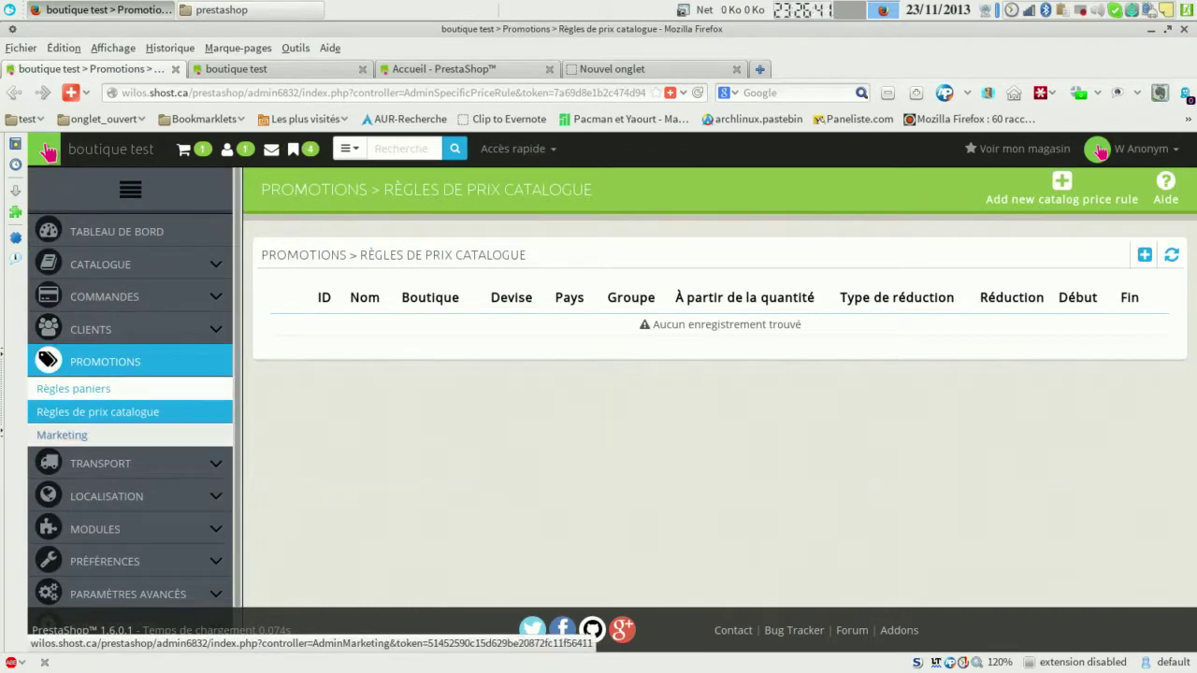
{"action": "left_click", "coordinate": [100, 463]}
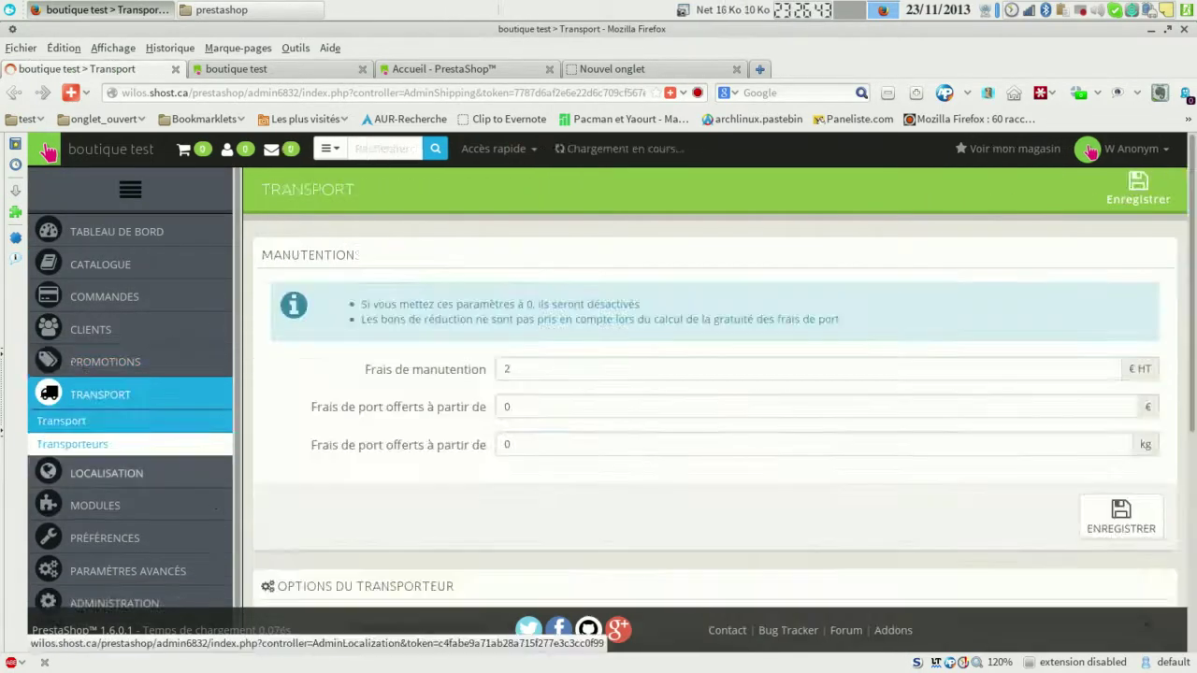
{"action": "left_click", "coordinate": [72, 444]}
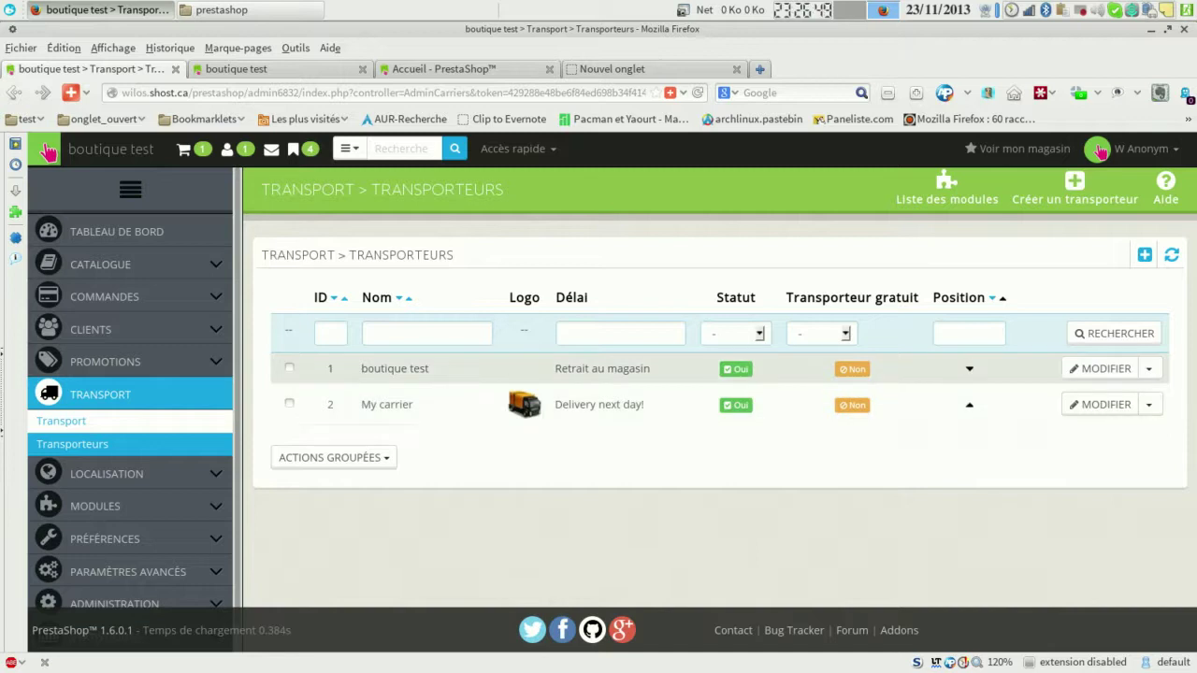
View the localisation pack import page, the taxes list and the states list.
{"action": "scroll", "coordinate": [131, 449], "scroll_direction": "down", "scroll_amount": 1}
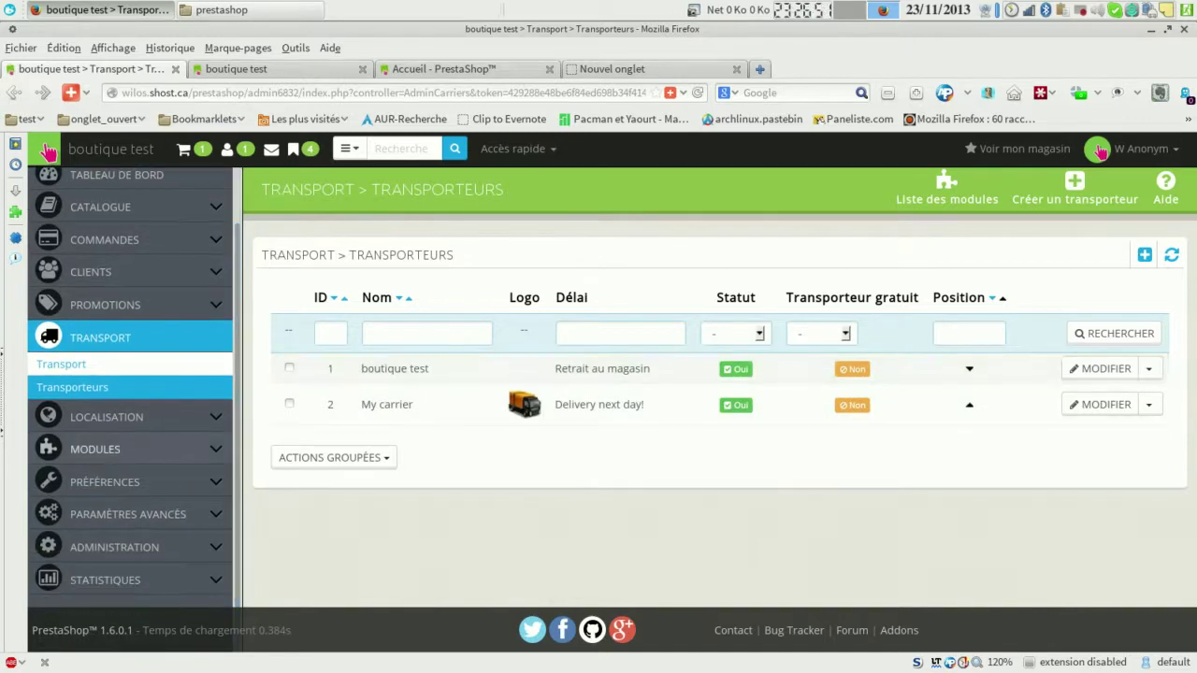
{"action": "left_click", "coordinate": [107, 417]}
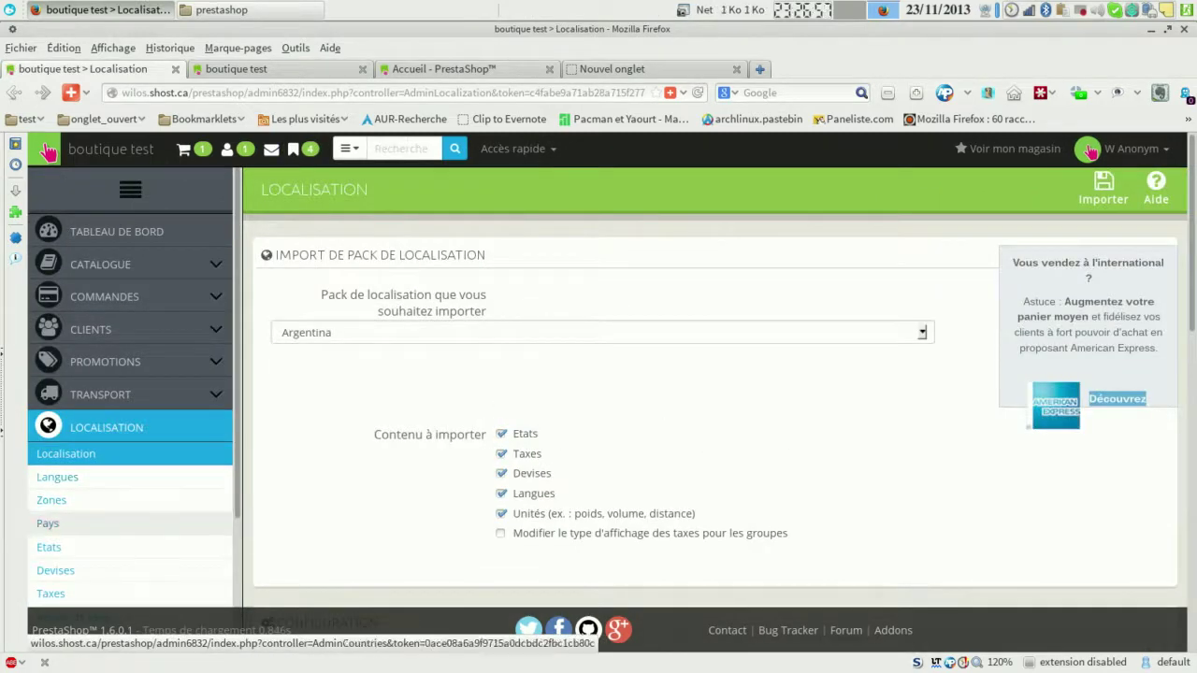
{"action": "left_click", "coordinate": [50, 594]}
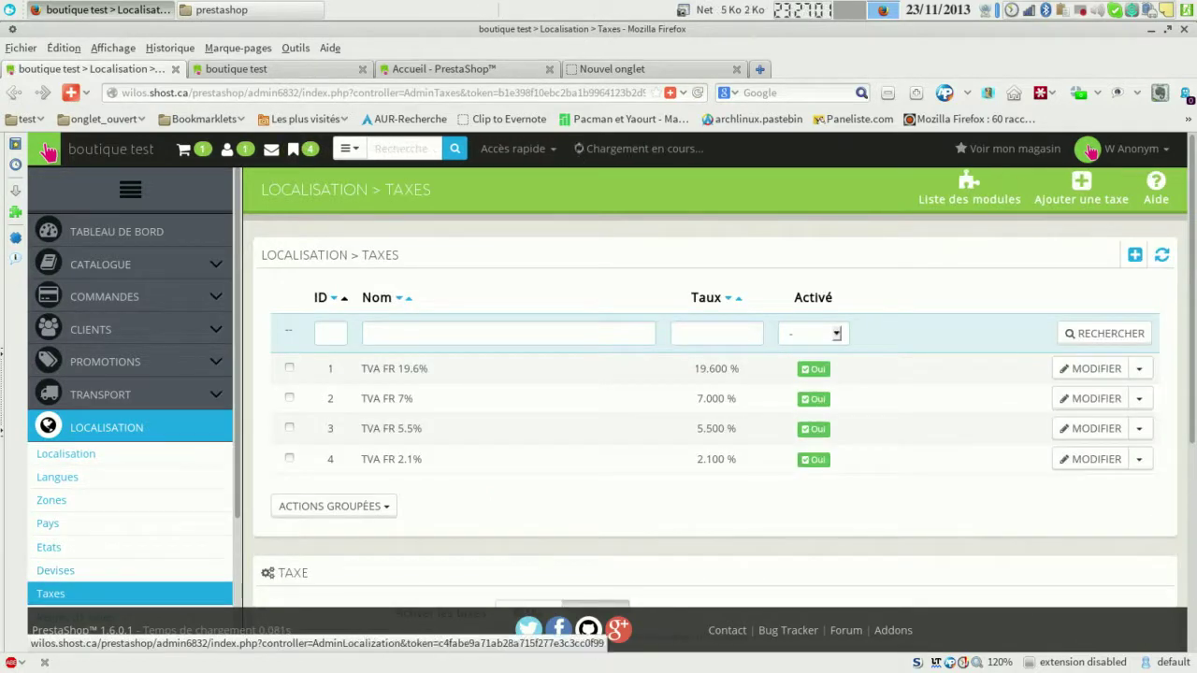
{"action": "left_click", "coordinate": [48, 547]}
{"action": "scroll", "coordinate": [49, 547], "scroll_direction": "down", "scroll_amount": 2}
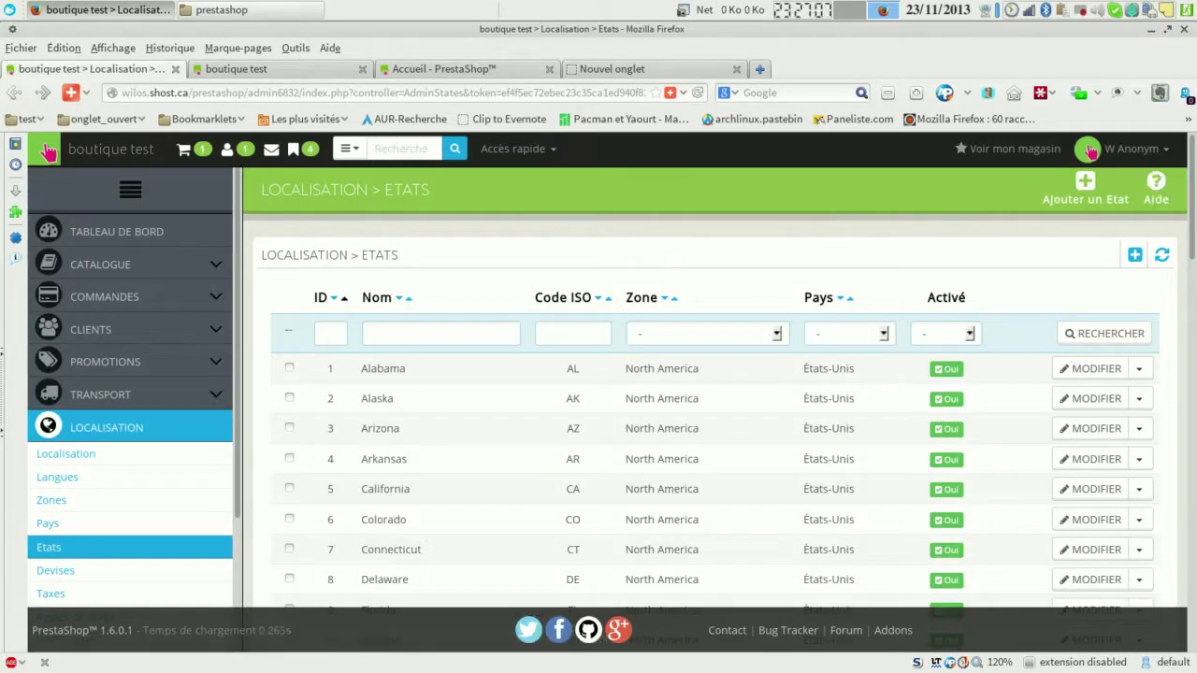
Look through the full list of modules, and filter it by the Facturation and Mobile categories.
{"action": "scroll", "coordinate": [48, 524], "scroll_direction": "down", "scroll_amount": 3}
{"action": "left_click", "coordinate": [47, 149]}
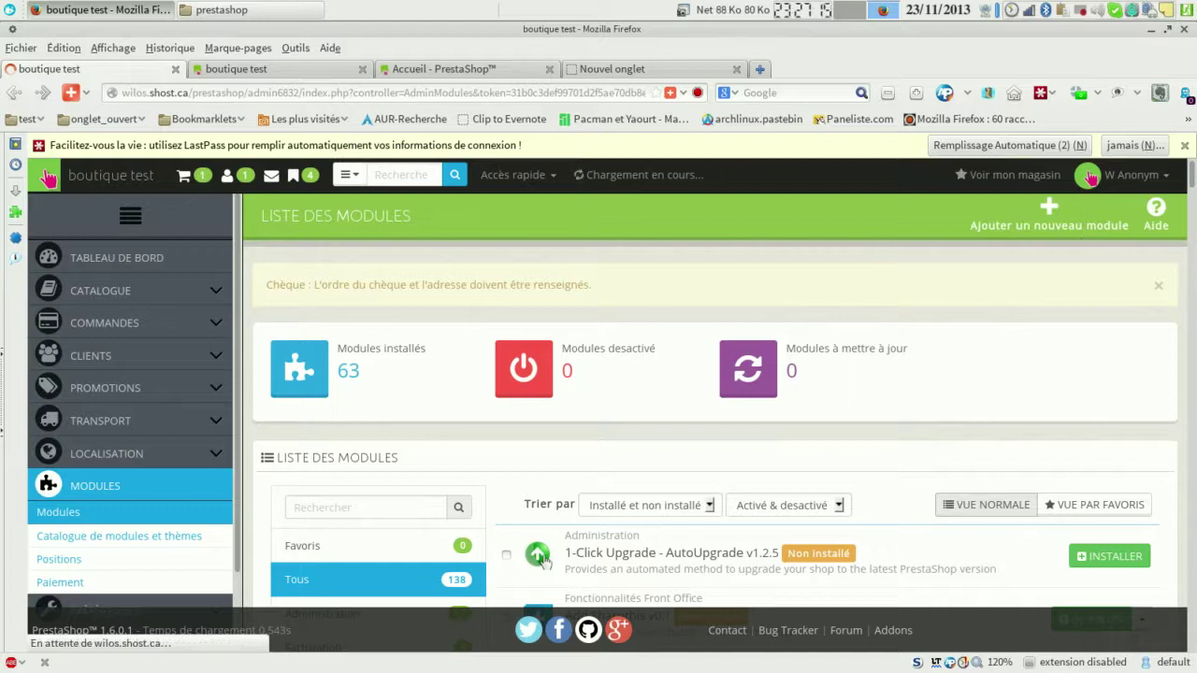
{"action": "scroll", "coordinate": [715, 421], "scroll_direction": "down", "scroll_amount": 1}
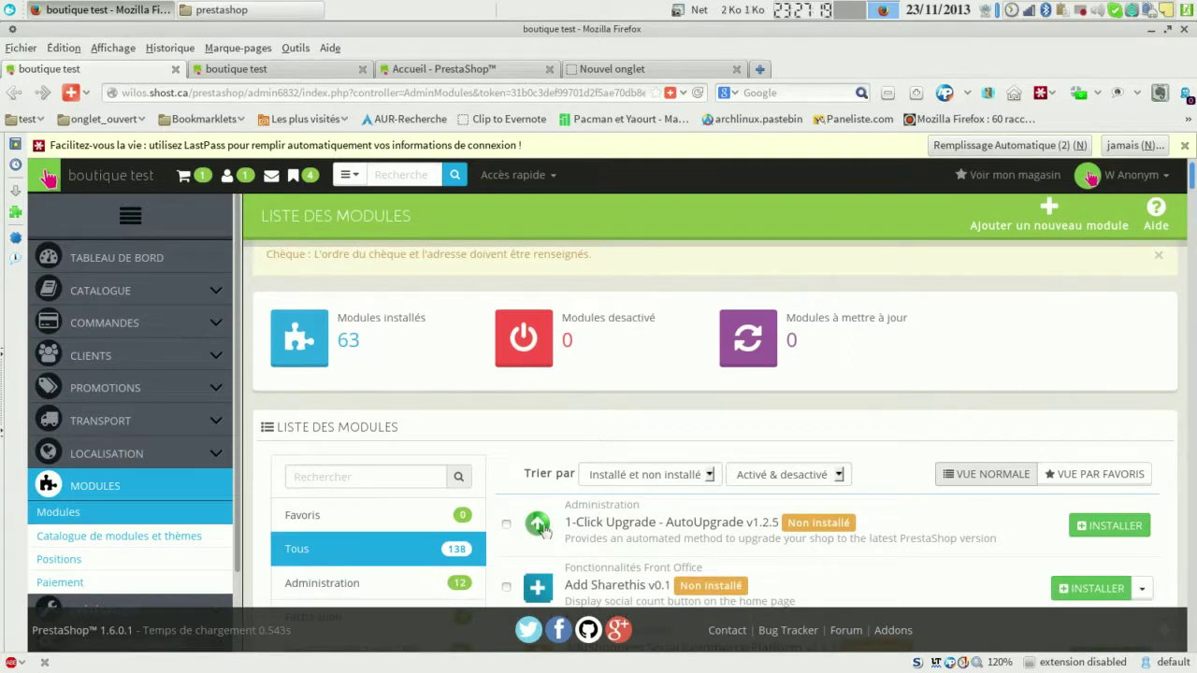
{"action": "scroll", "coordinate": [540, 529], "scroll_direction": "down", "scroll_amount": 5}
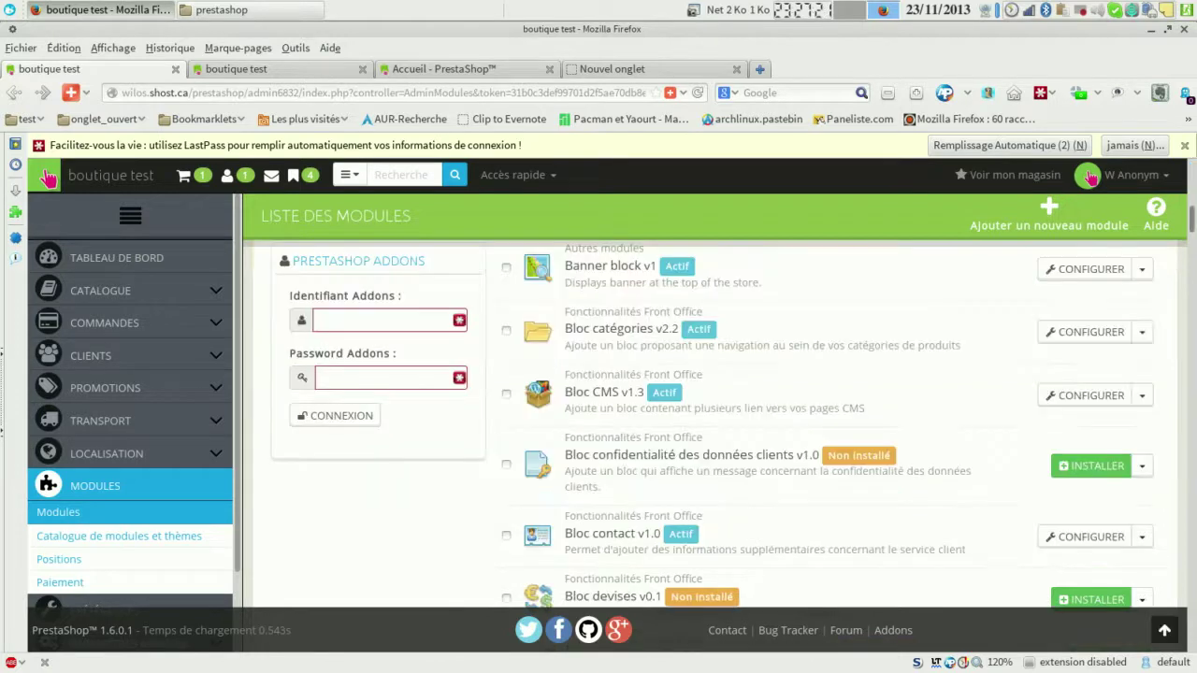
{"action": "scroll", "coordinate": [540, 529], "scroll_direction": "down", "scroll_amount": 1}
{"action": "scroll", "coordinate": [711, 439], "scroll_direction": "down", "scroll_amount": 10}
{"action": "scroll", "coordinate": [711, 440], "scroll_direction": "up", "scroll_amount": 8}
{"action": "scroll", "coordinate": [541, 298], "scroll_direction": "up", "scroll_amount": 8}
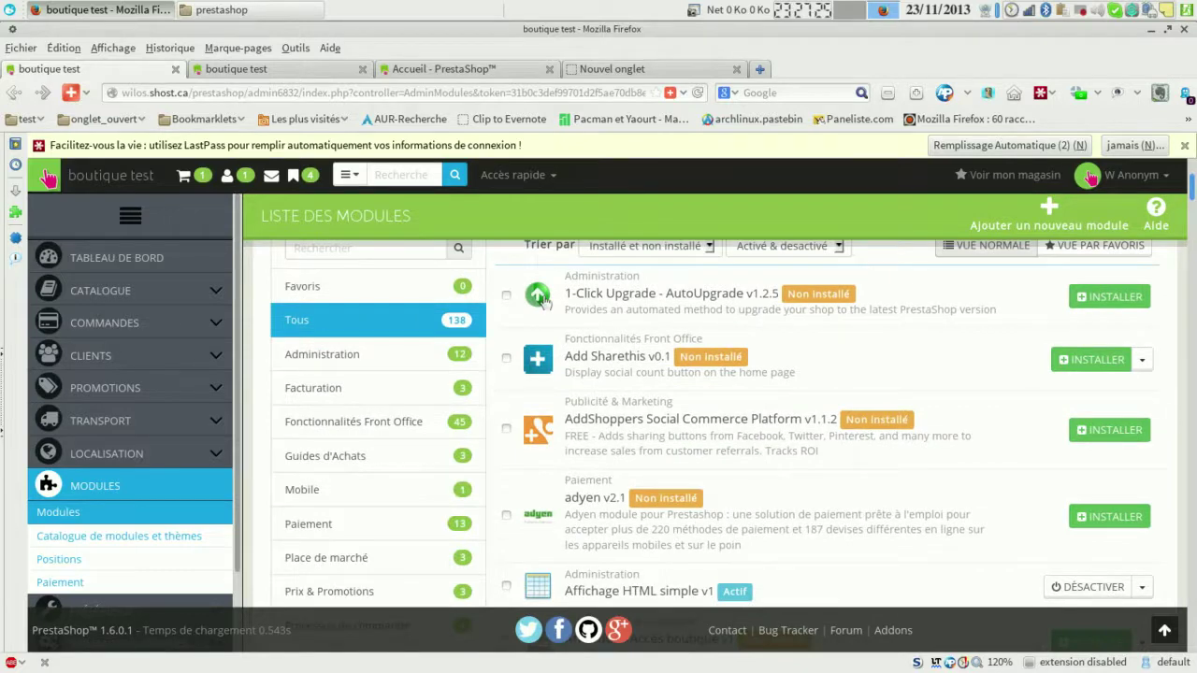
{"action": "left_click", "coordinate": [355, 387]}
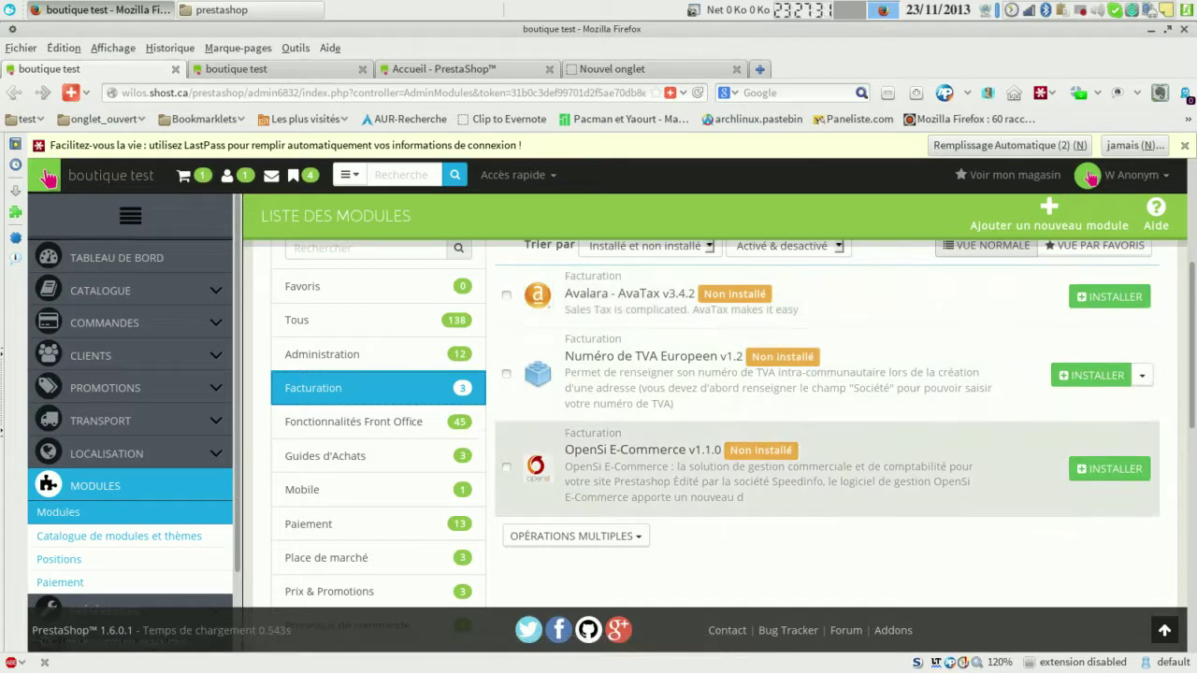
{"action": "left_click", "coordinate": [302, 489]}
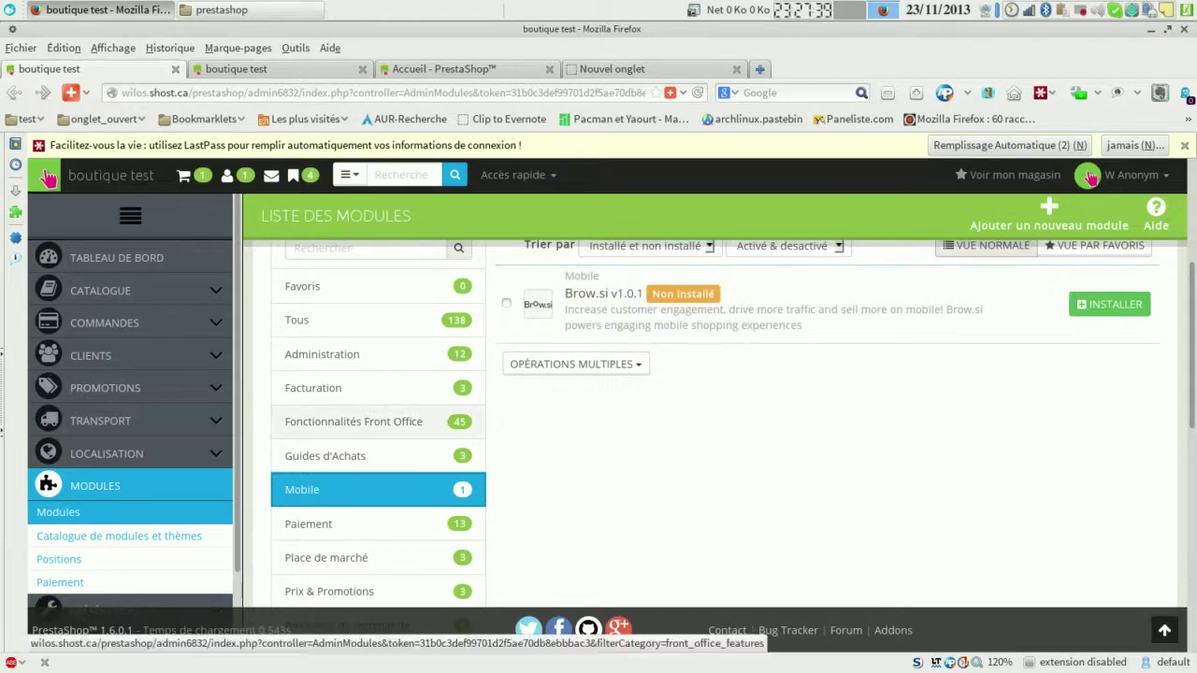
Open the catalogue of modules and themes and look through the best modules and new templates.
{"action": "left_click", "coordinate": [118, 535]}
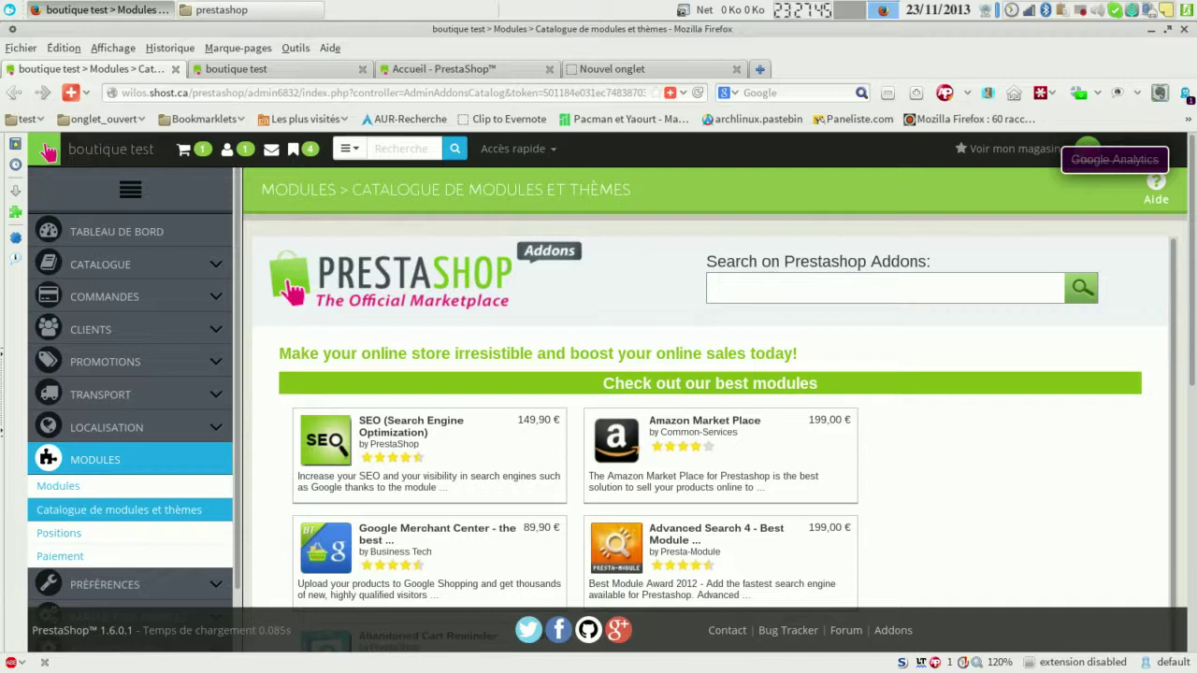
{"action": "scroll", "coordinate": [710, 420], "scroll_direction": "down", "scroll_amount": 5}
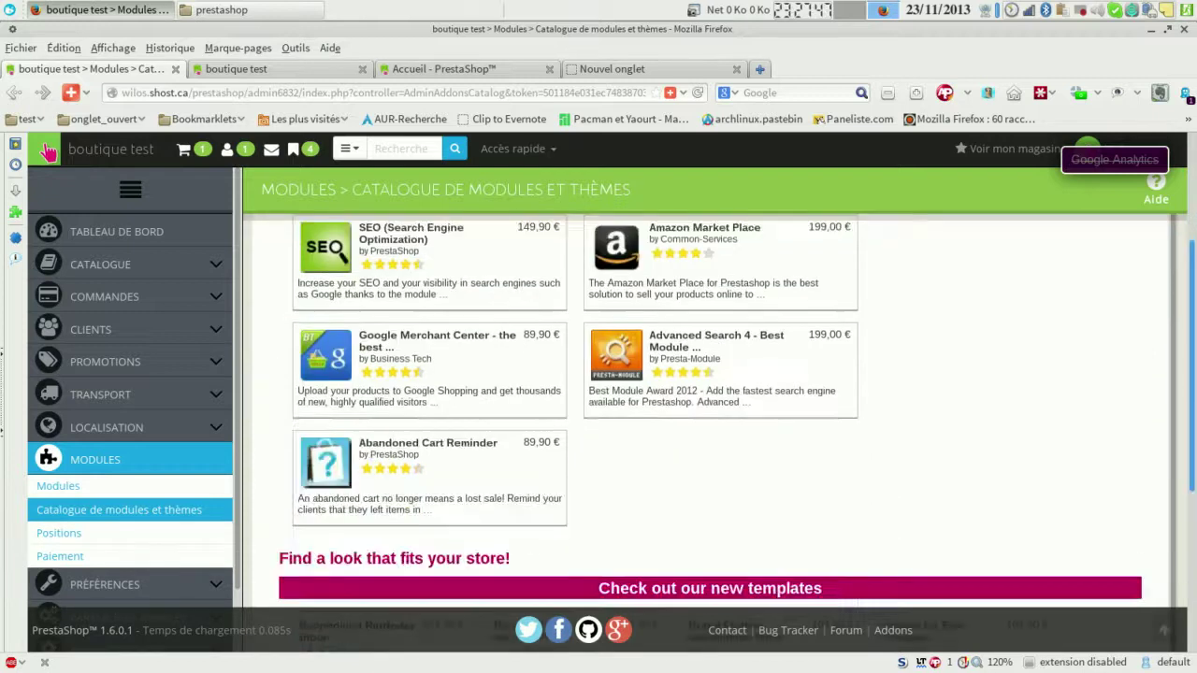
{"action": "scroll", "coordinate": [710, 421], "scroll_direction": "down", "scroll_amount": 2}
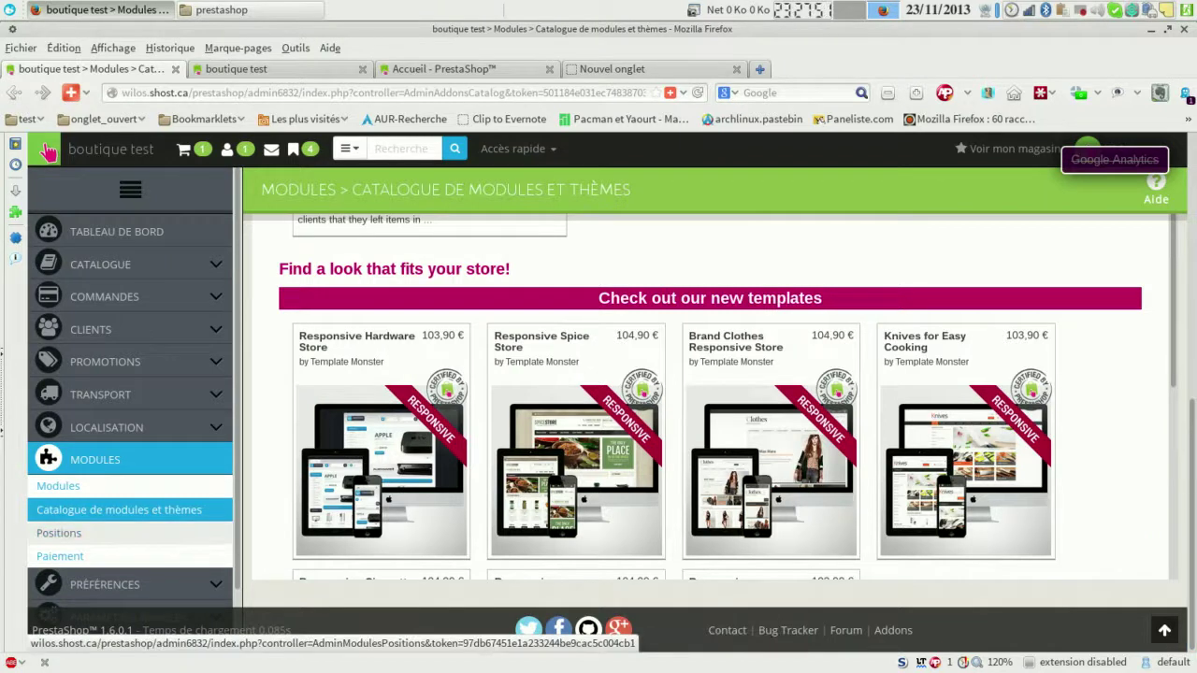
Open the module positions page and look through its hooks and the modules attached to them.
{"action": "left_click", "coordinate": [58, 533]}
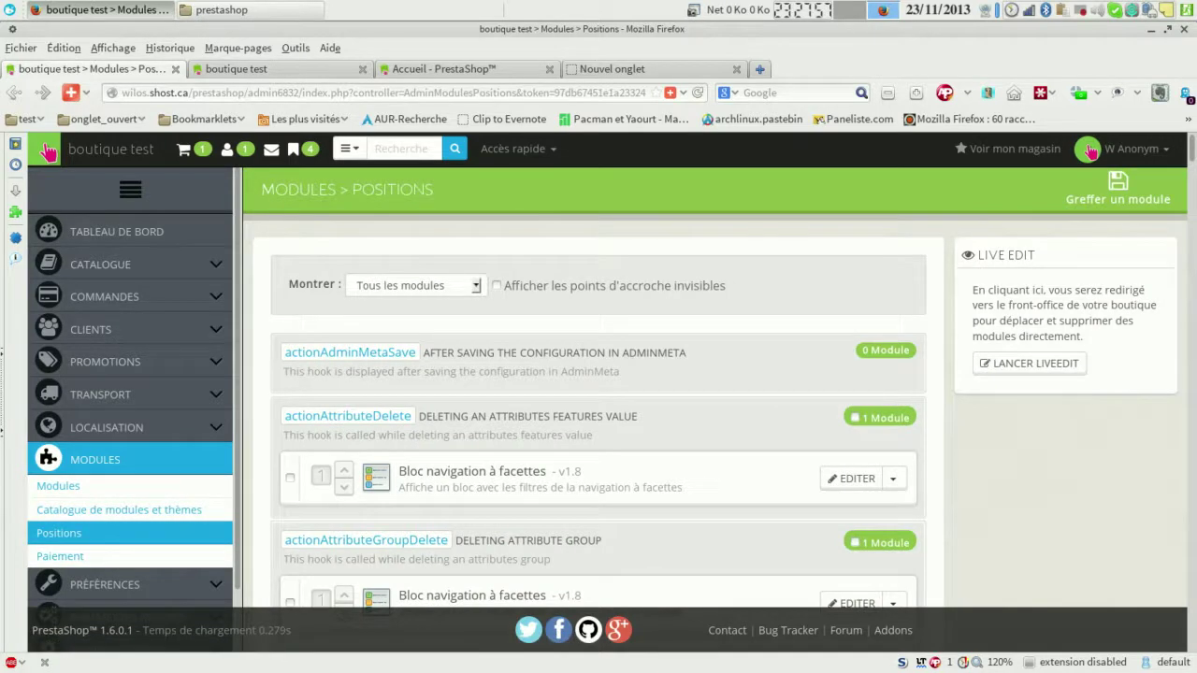
{"action": "scroll", "coordinate": [599, 412], "scroll_direction": "down", "scroll_amount": 4}
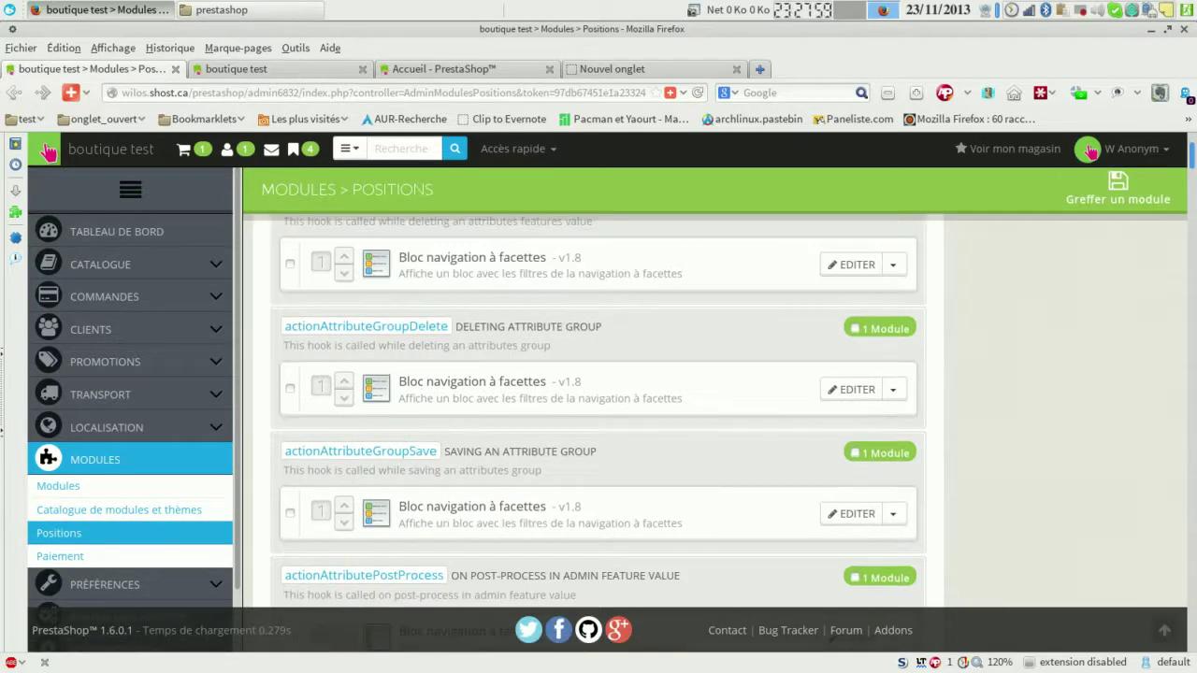
{"action": "scroll", "coordinate": [598, 412], "scroll_direction": "down", "scroll_amount": 4}
{"action": "scroll", "coordinate": [599, 412], "scroll_direction": "up", "scroll_amount": 8}
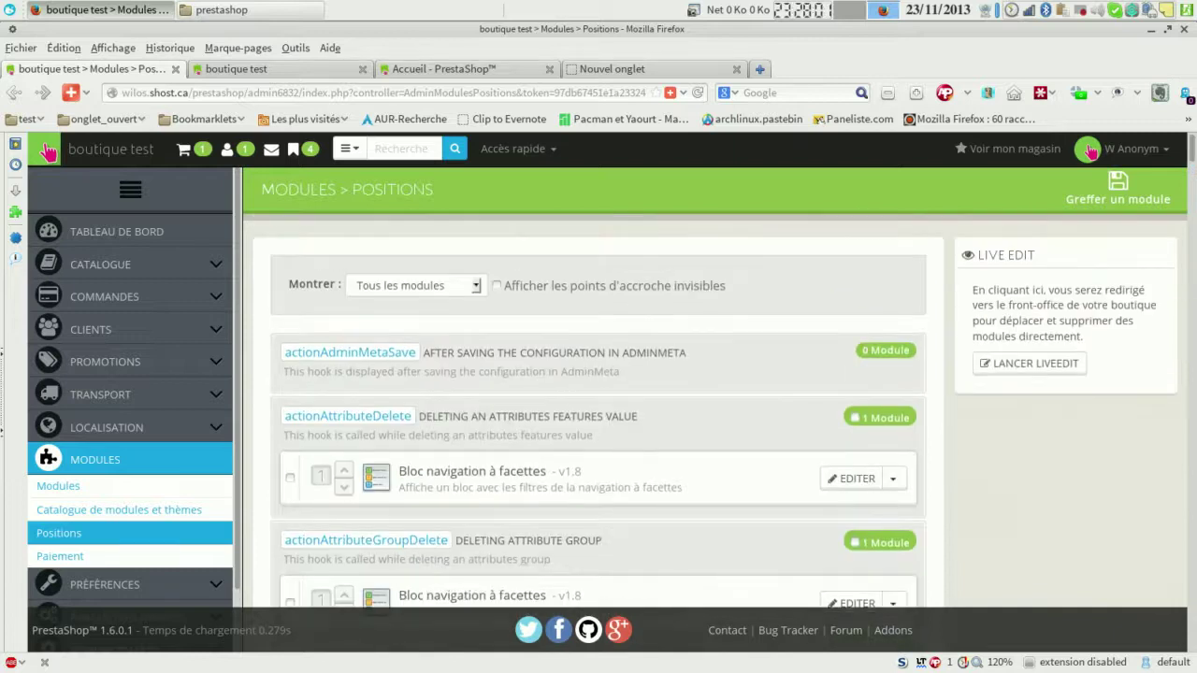
Launch Live Edit, examine the movable module blocks on the storefront home page, and return to the module positions page.
{"action": "left_click", "coordinate": [1029, 363]}
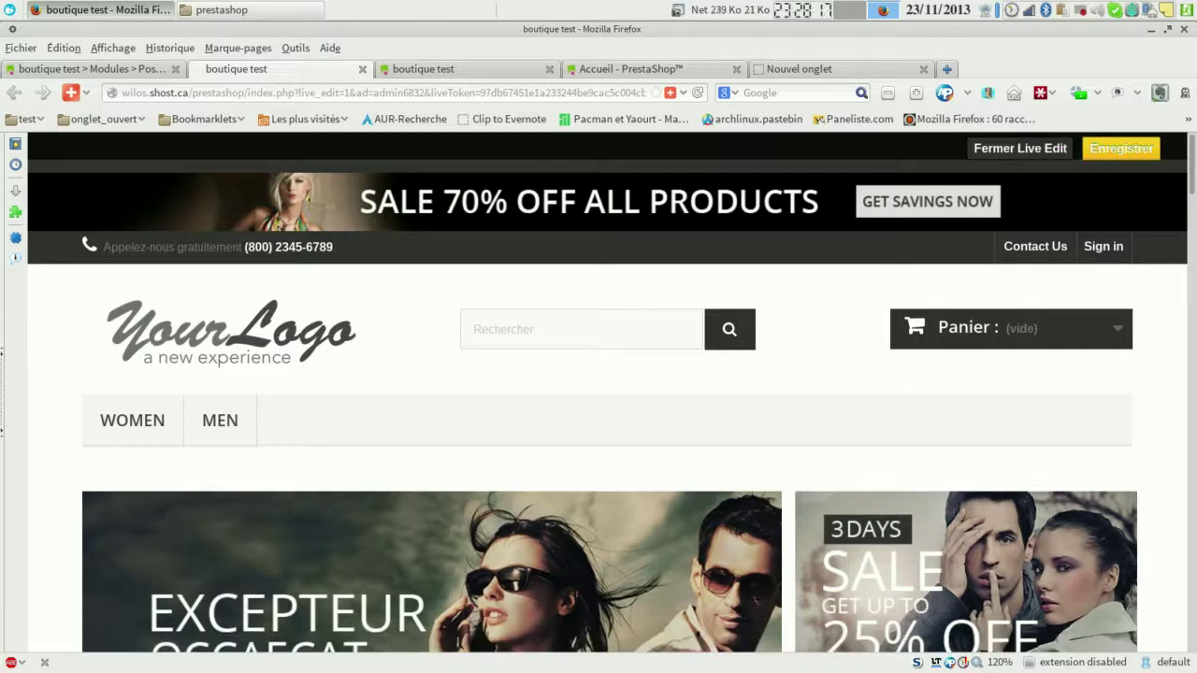
{"action": "scroll", "coordinate": [599, 393], "scroll_direction": "down", "scroll_amount": 5}
{"action": "scroll", "coordinate": [598, 393], "scroll_direction": "down", "scroll_amount": 3}
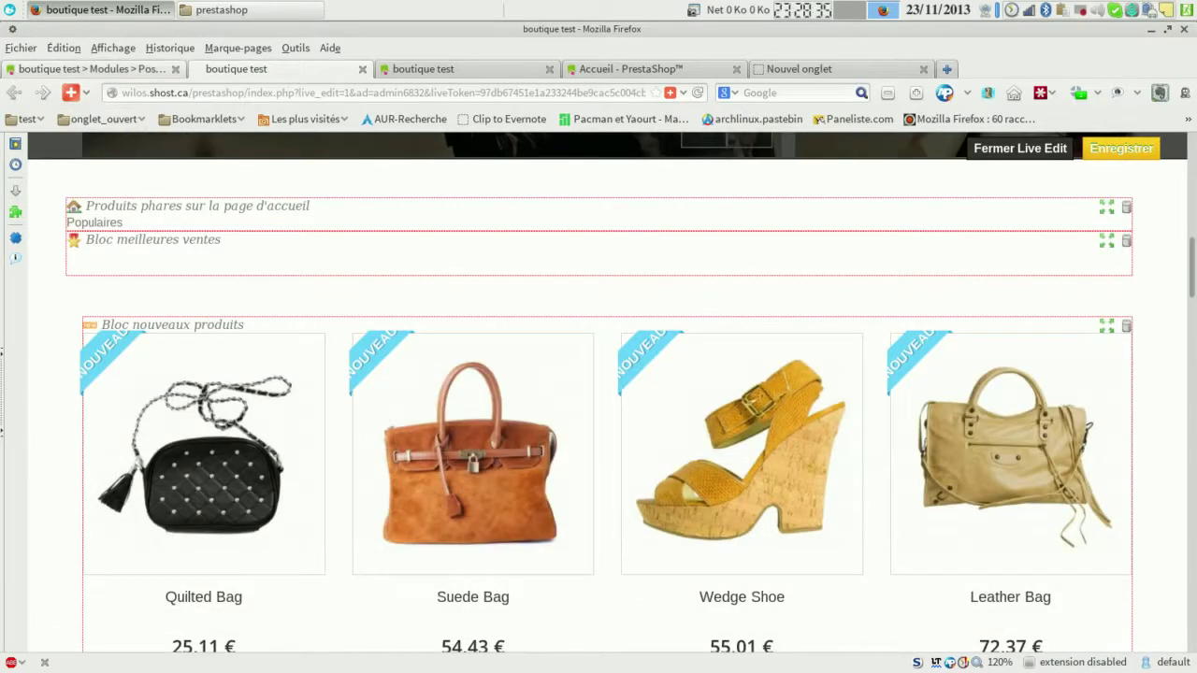
{"action": "key", "text": "ctrl+Page_Up"}
{"action": "key", "text": "ctrl+Page_Down"}
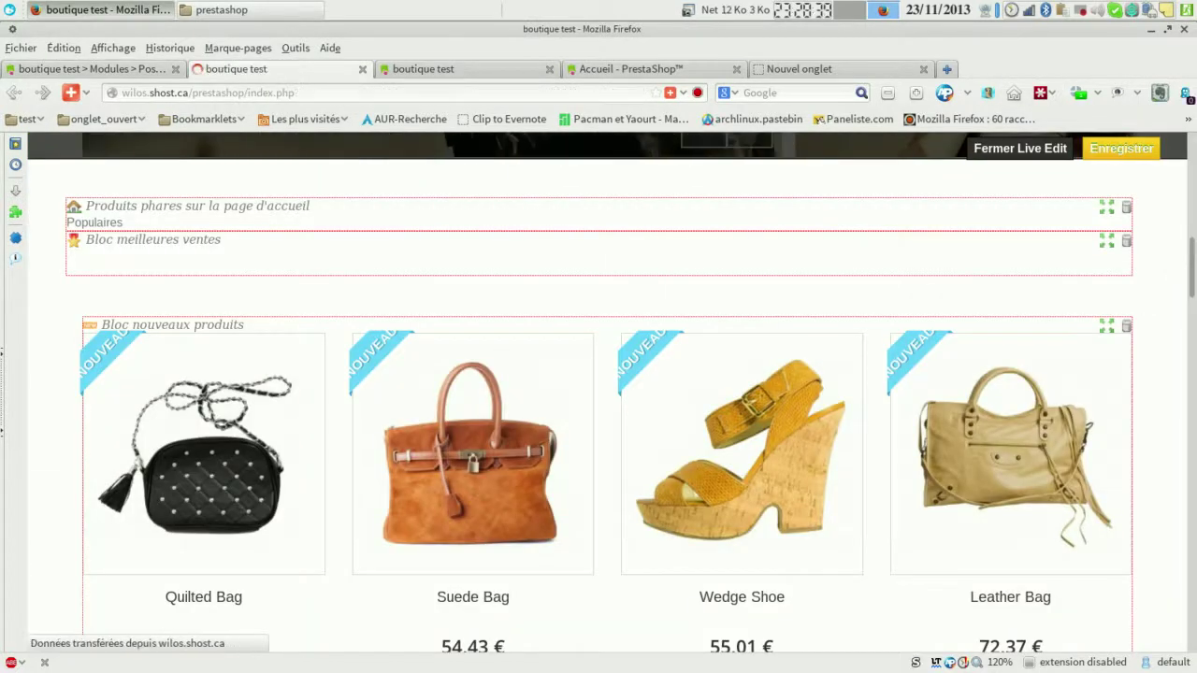
{"action": "key", "text": "ctrl+Page_Up"}
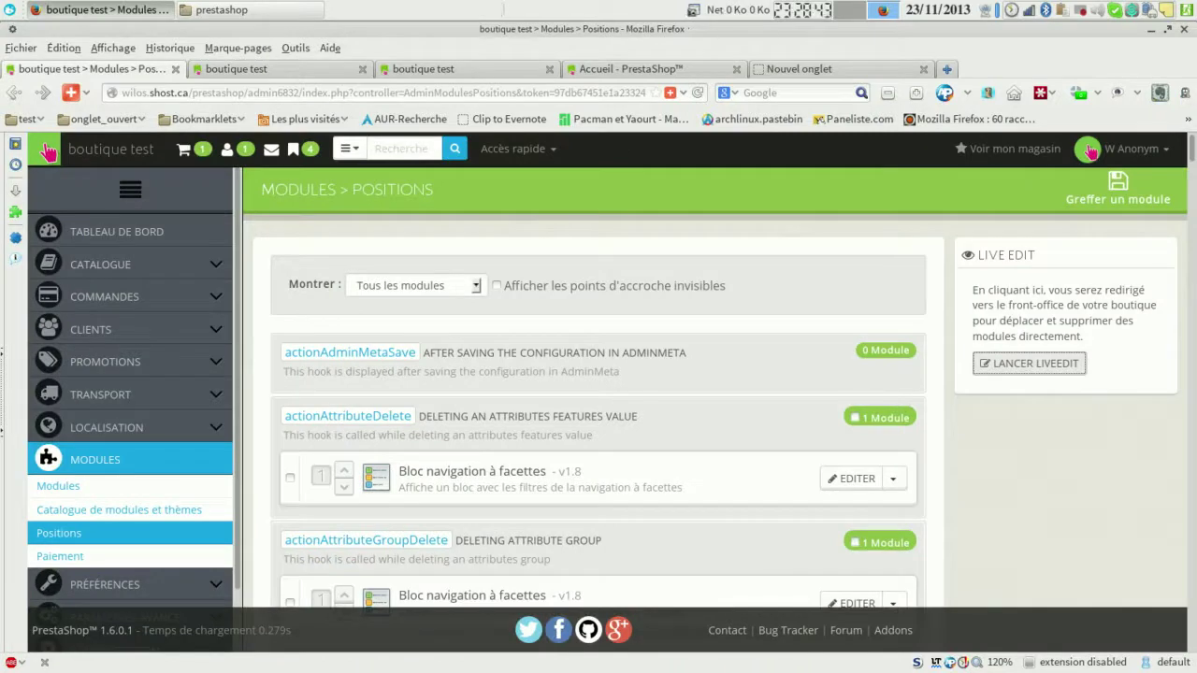
Open the actionAttributeDelete graft of Bloc navigation à facettes for editing, pick address as an exception and look through the remaining files.
{"action": "left_click", "coordinate": [851, 478]}
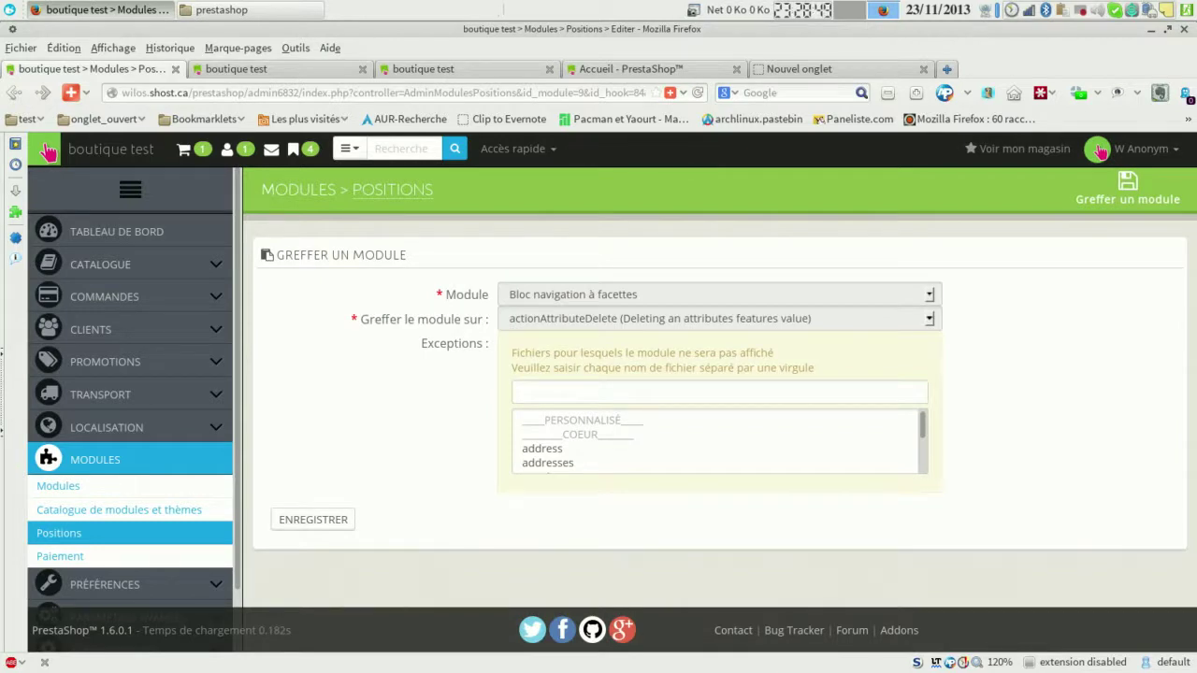
{"action": "left_click", "coordinate": [542, 449]}
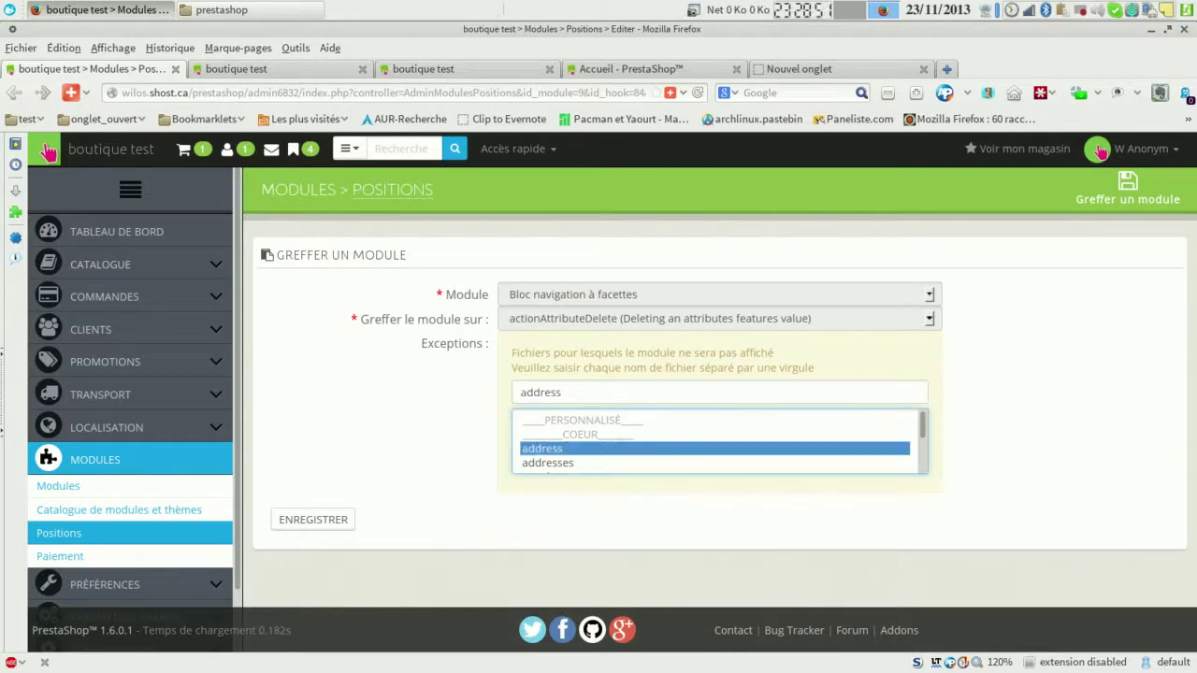
{"action": "scroll", "coordinate": [720, 442], "scroll_direction": "down", "scroll_amount": 15}
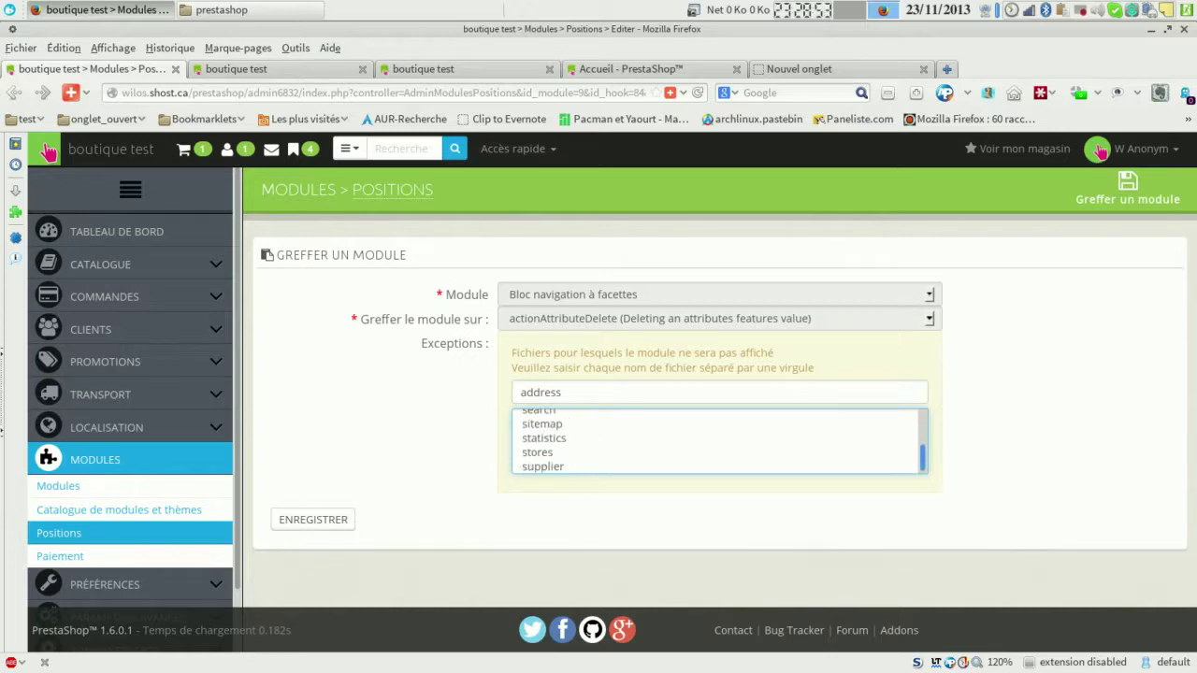
View the payment modules list under Modules.
{"action": "left_click", "coordinate": [60, 555]}
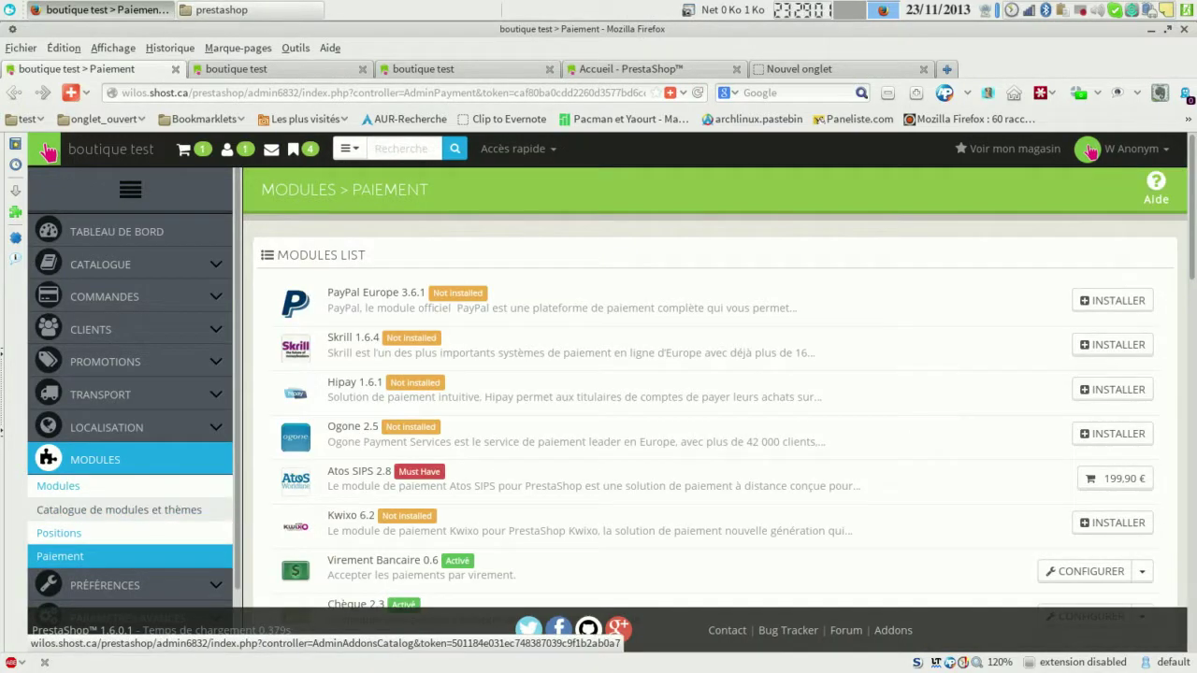
{"action": "scroll", "coordinate": [130, 389], "scroll_direction": "down", "scroll_amount": 2}
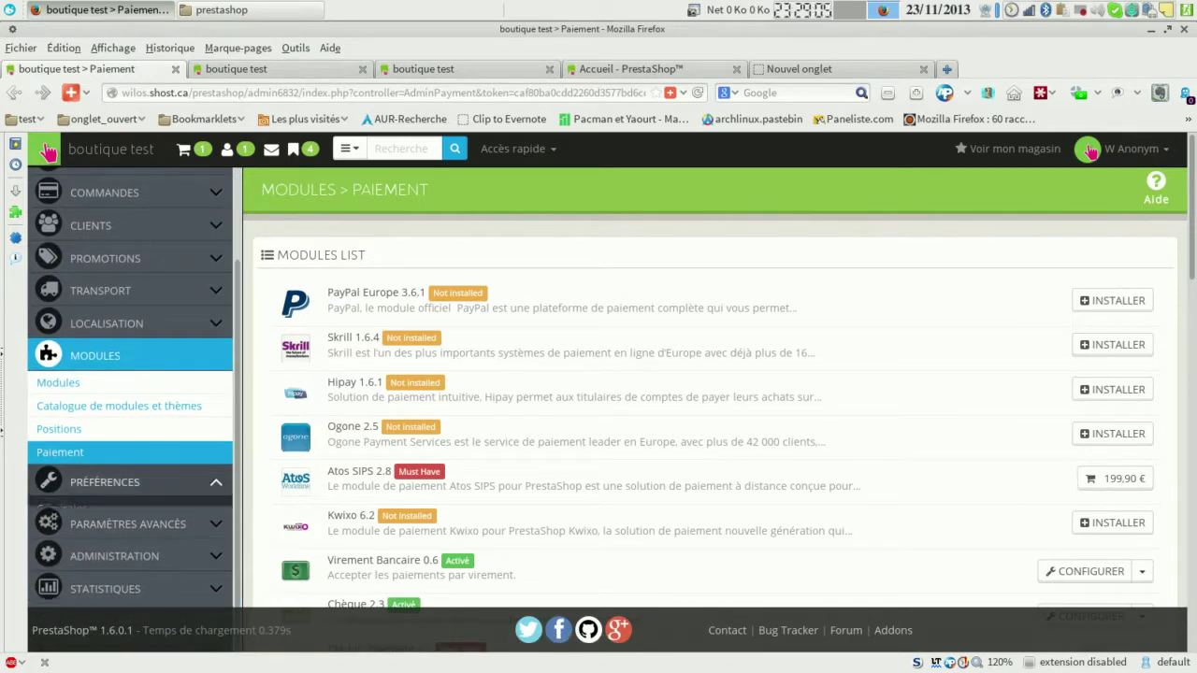
View the CMS page under Préférences and look through its categories and the pages linked to Accueil.
{"action": "mouse_move", "coordinate": [105, 481]}
{"action": "scroll", "coordinate": [130, 389], "scroll_direction": "down", "scroll_amount": 5}
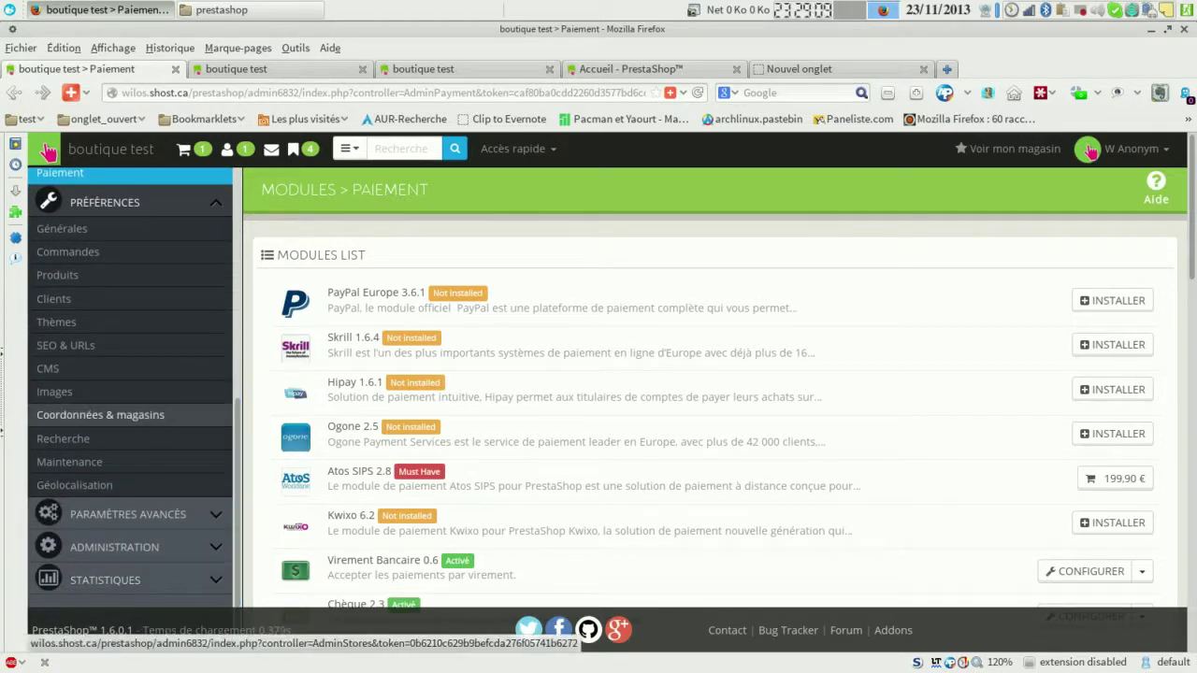
{"action": "left_click", "coordinate": [51, 369]}
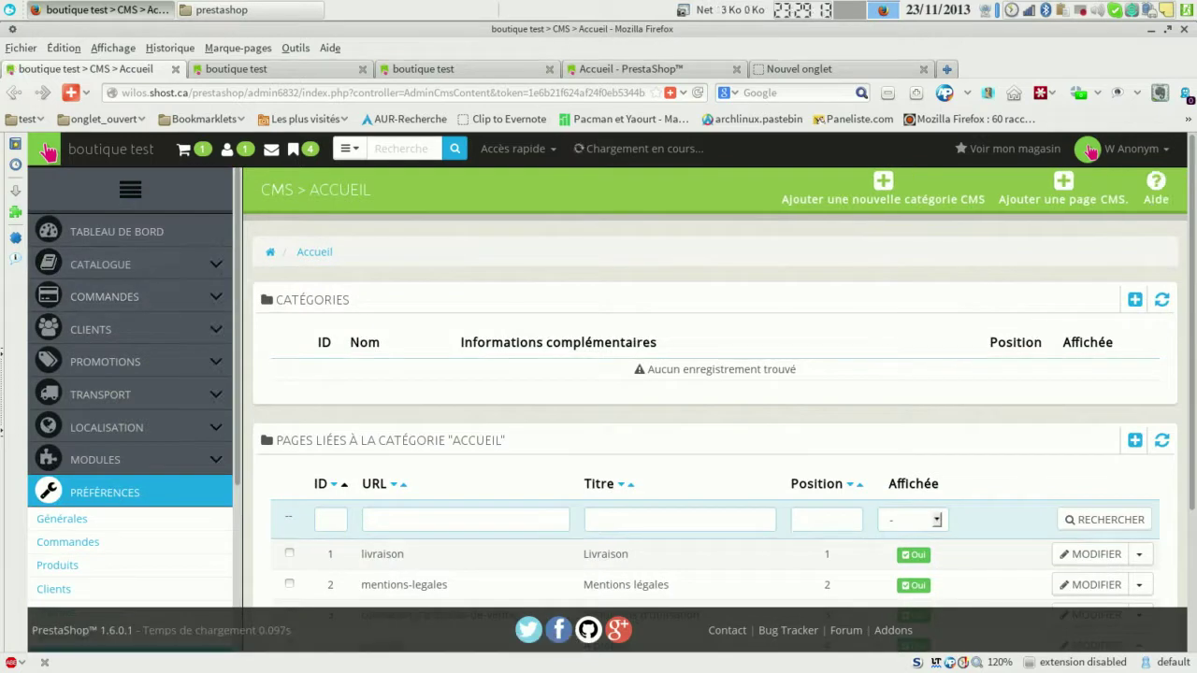
{"action": "scroll", "coordinate": [47, 150], "scroll_direction": "down", "scroll_amount": 3}
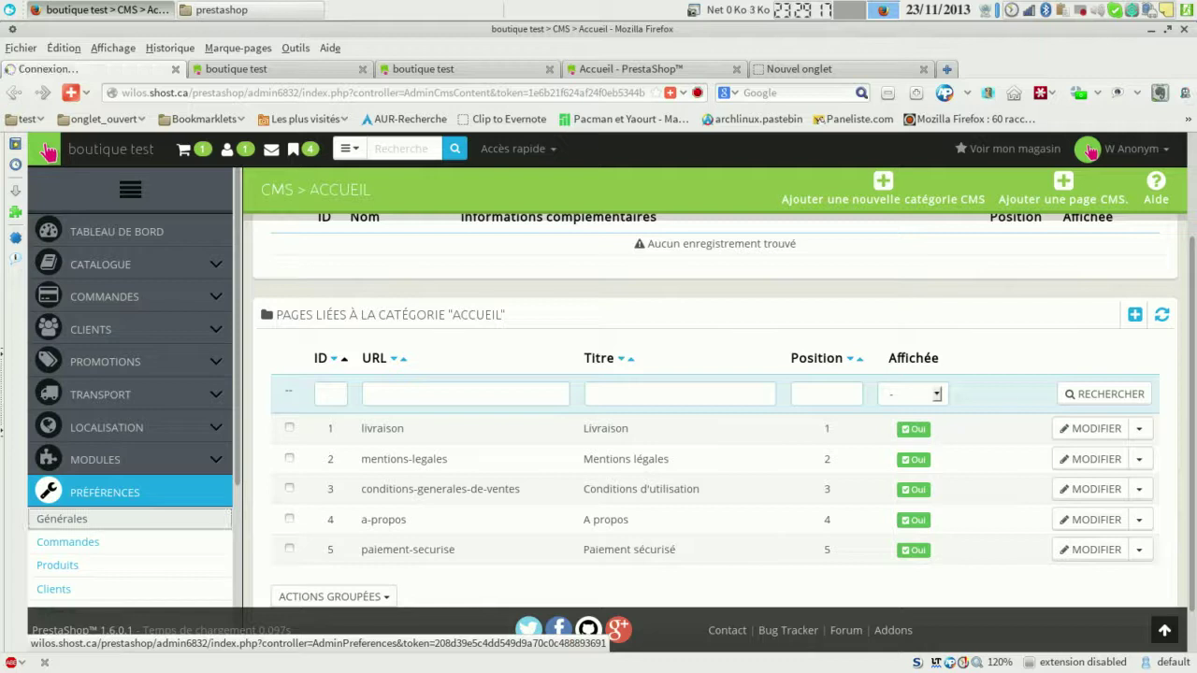
Look through the Générales preferences, from the SSL option down to the shop's main activity.
{"action": "left_click", "coordinate": [62, 518]}
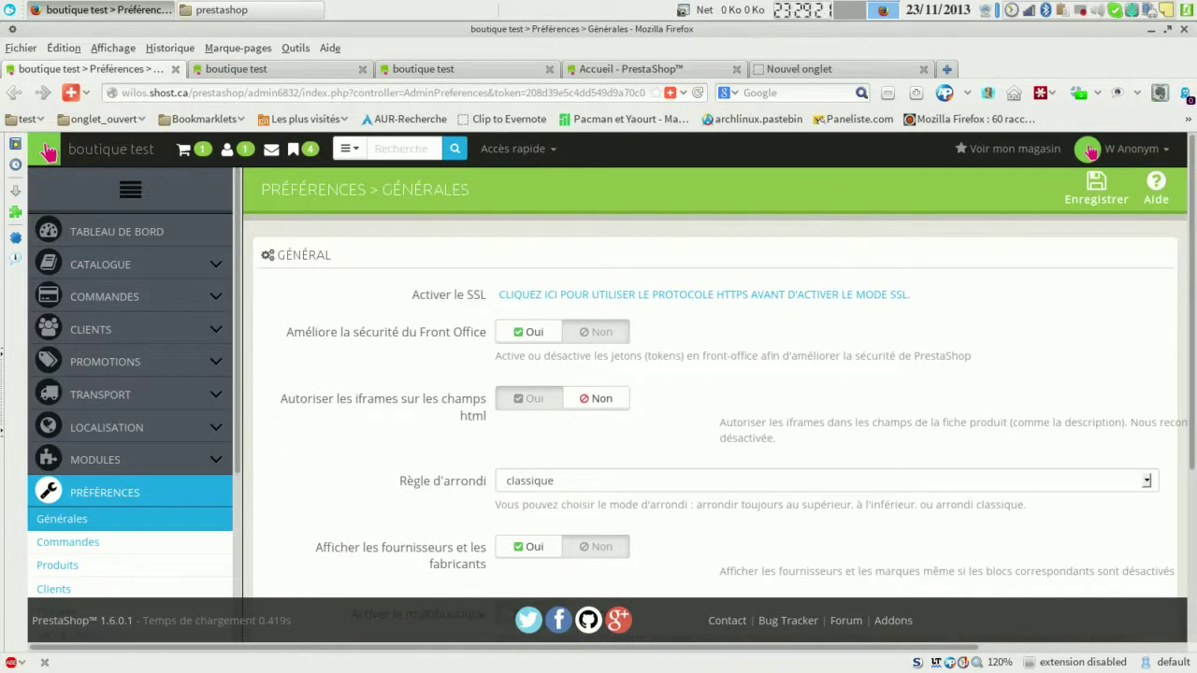
{"action": "scroll", "coordinate": [716, 393], "scroll_direction": "down", "scroll_amount": 5}
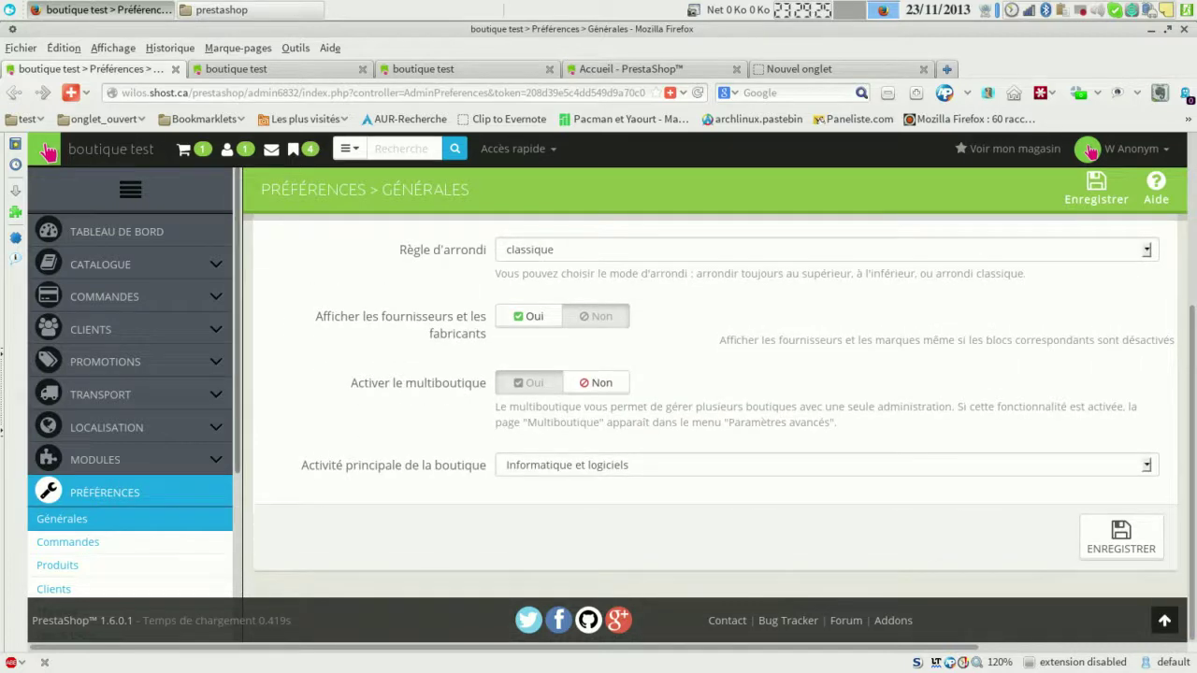
{"action": "scroll", "coordinate": [131, 392], "scroll_direction": "down", "scroll_amount": 5}
Examine the Géolocalisation preferences, including the country list and the authorised IP addresses.
{"action": "scroll", "coordinate": [131, 476], "scroll_direction": "down", "scroll_amount": 1}
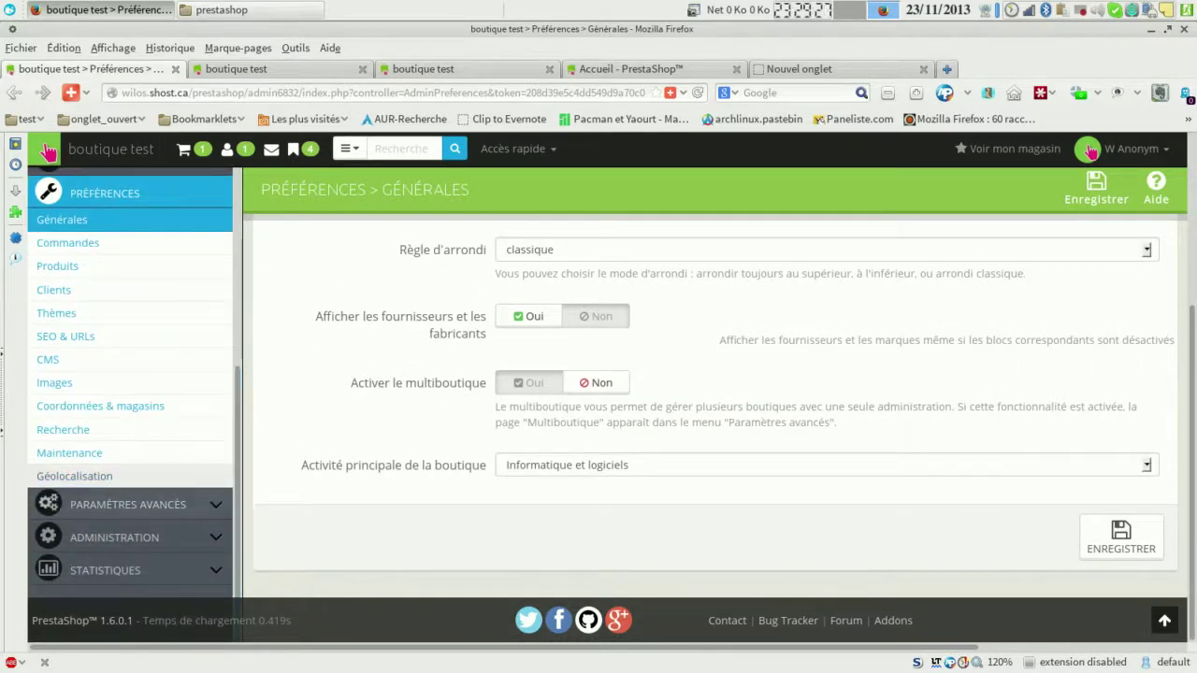
{"action": "left_click", "coordinate": [75, 476]}
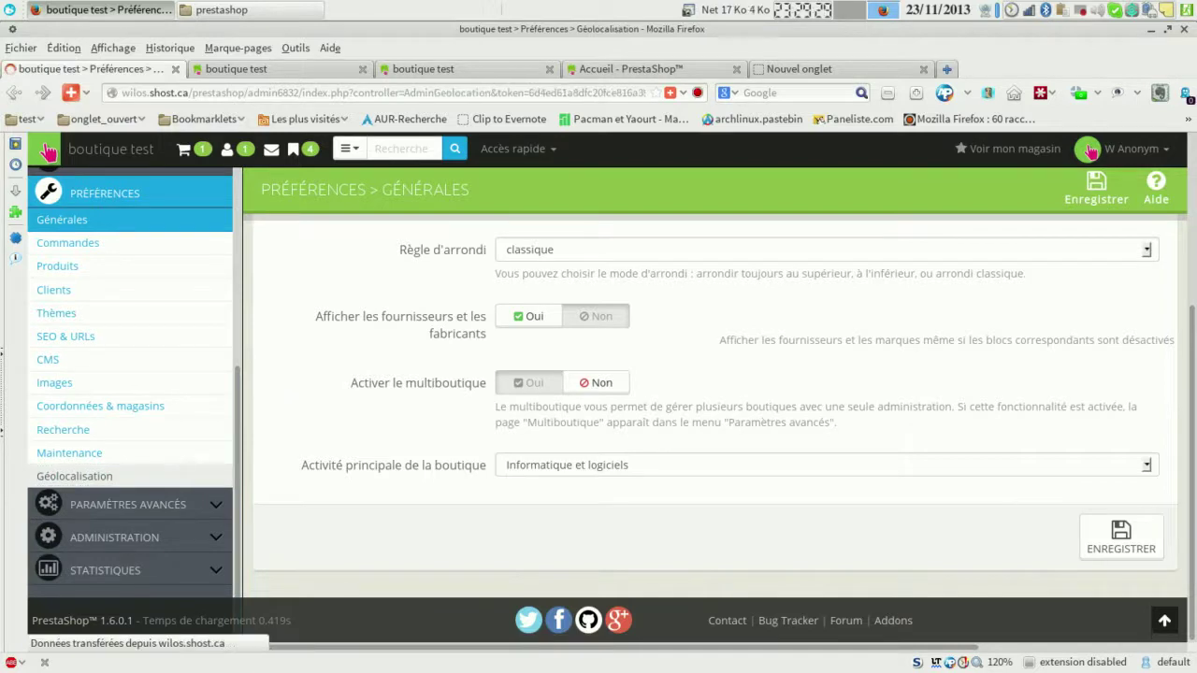
{"action": "scroll", "coordinate": [715, 411], "scroll_direction": "down", "scroll_amount": 10}
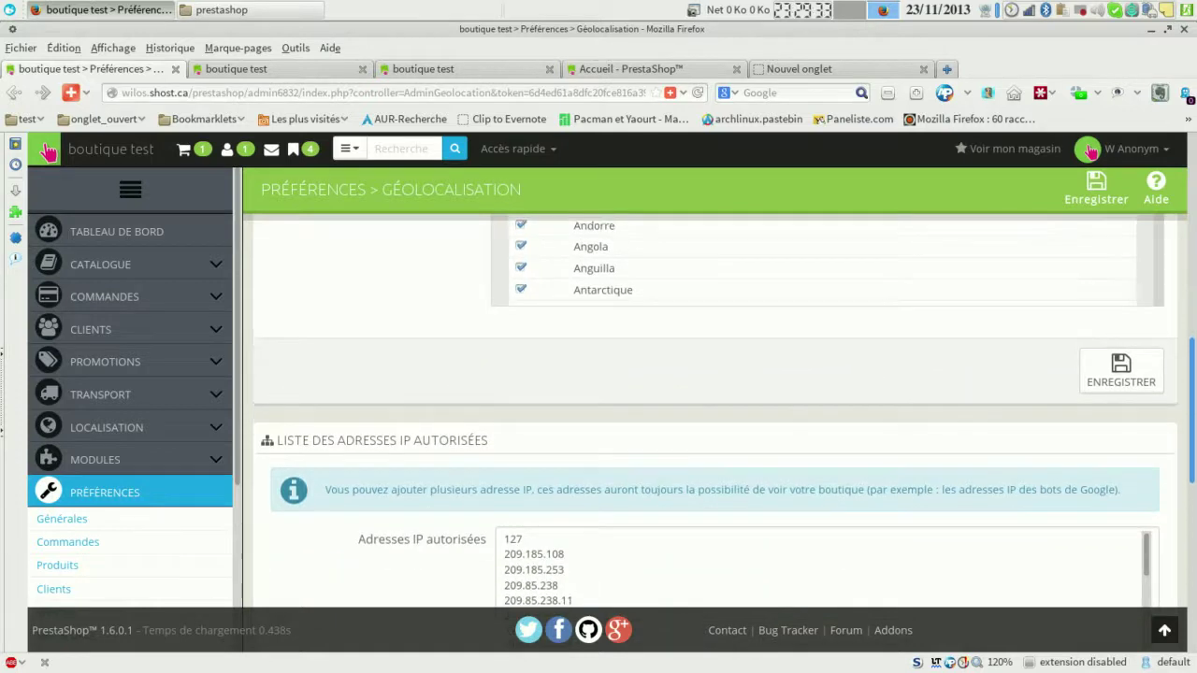
{"action": "scroll", "coordinate": [715, 412], "scroll_direction": "down", "scroll_amount": 9}
{"action": "scroll", "coordinate": [716, 412], "scroll_direction": "up", "scroll_amount": 7}
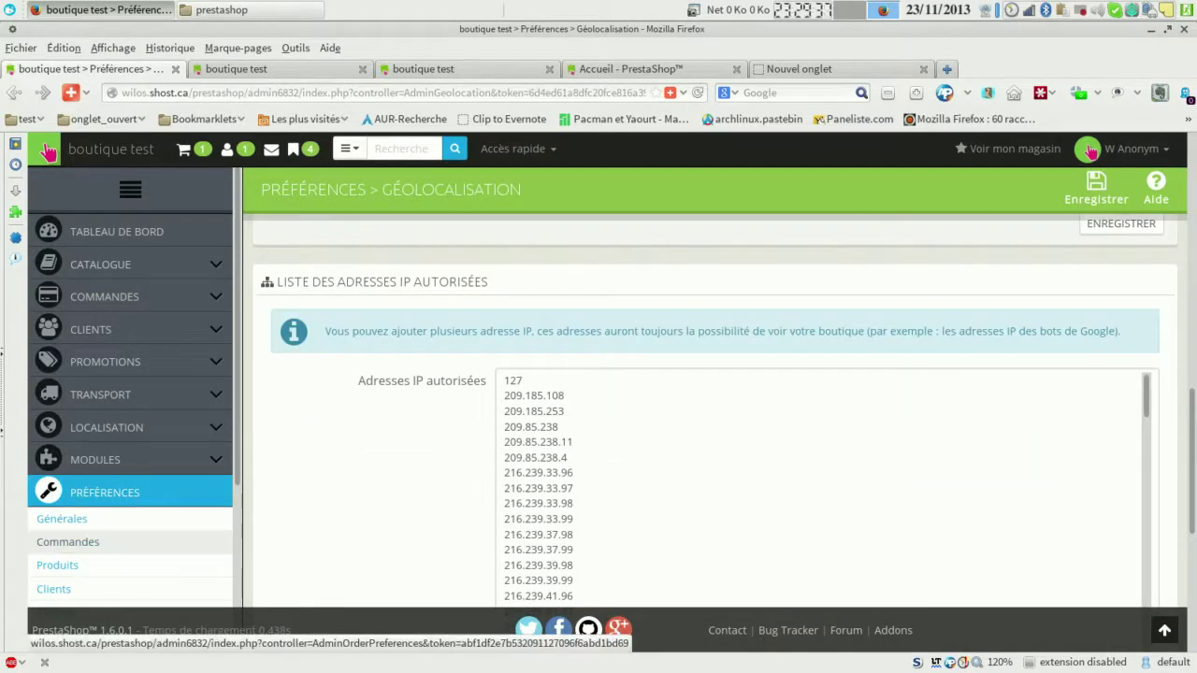
View the Commandes, Produits and Clients preferences one after another.
{"action": "left_click", "coordinate": [67, 542]}
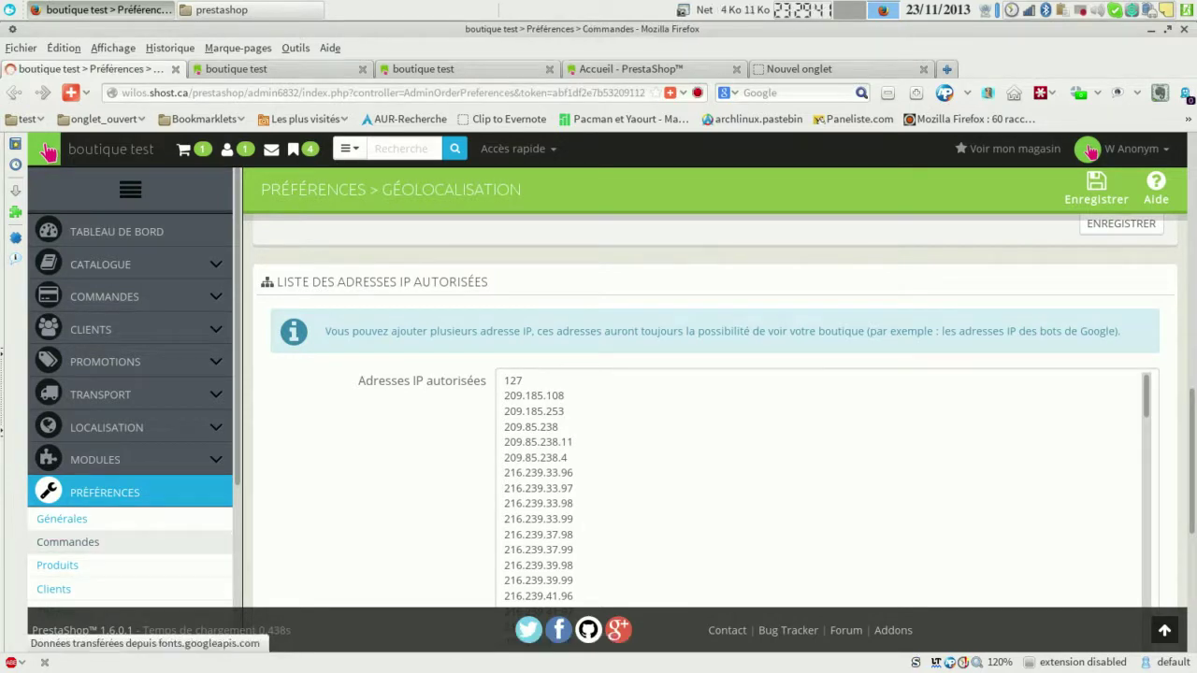
{"action": "left_click", "coordinate": [57, 565]}
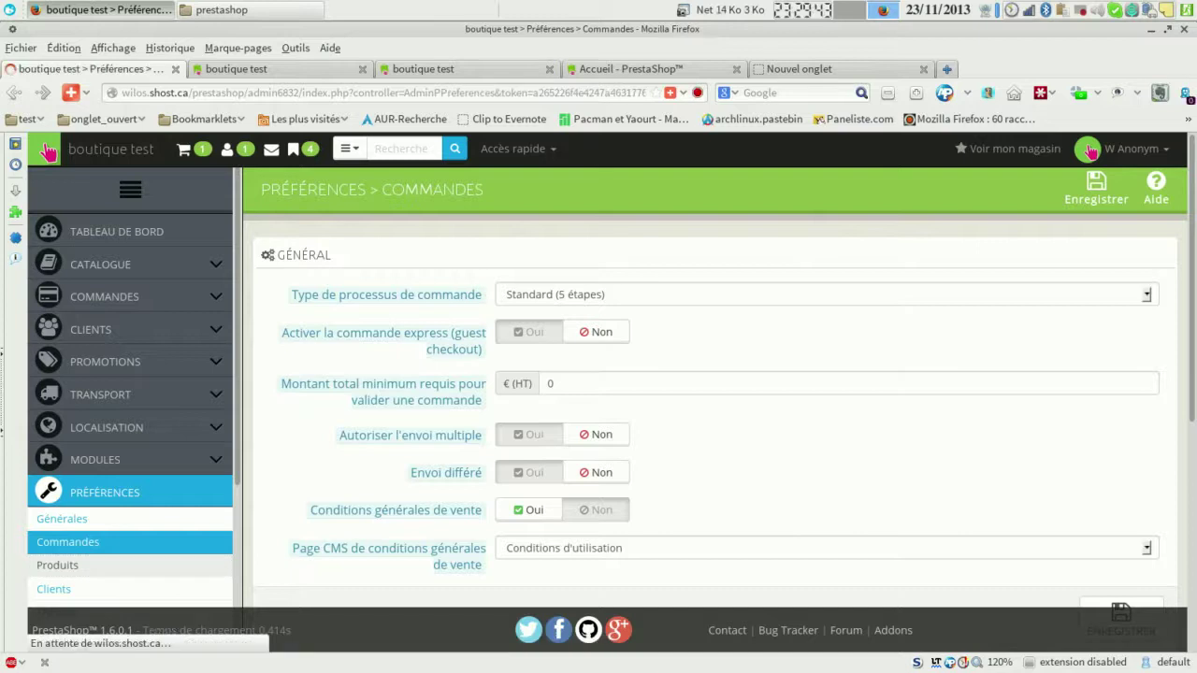
{"action": "left_click", "coordinate": [53, 589]}
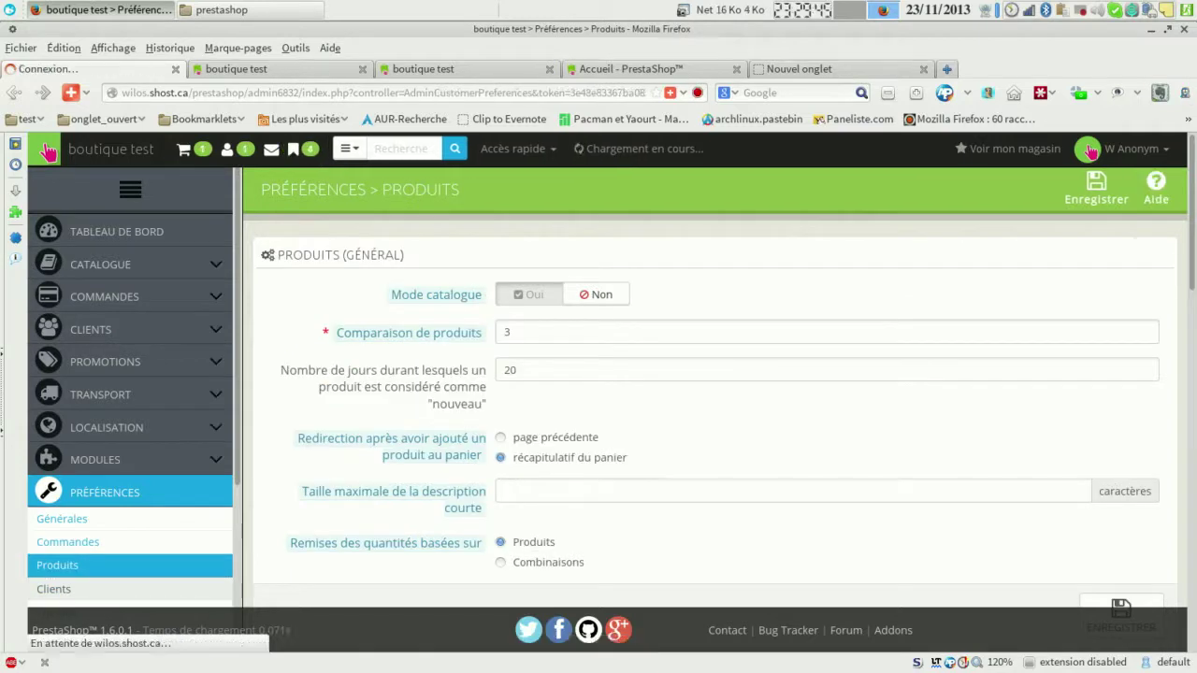
Examine the Thèmes preferences, from the installed theme and logo settings to the themes offered for sale.
{"action": "scroll", "coordinate": [130, 421], "scroll_direction": "down", "scroll_amount": 3}
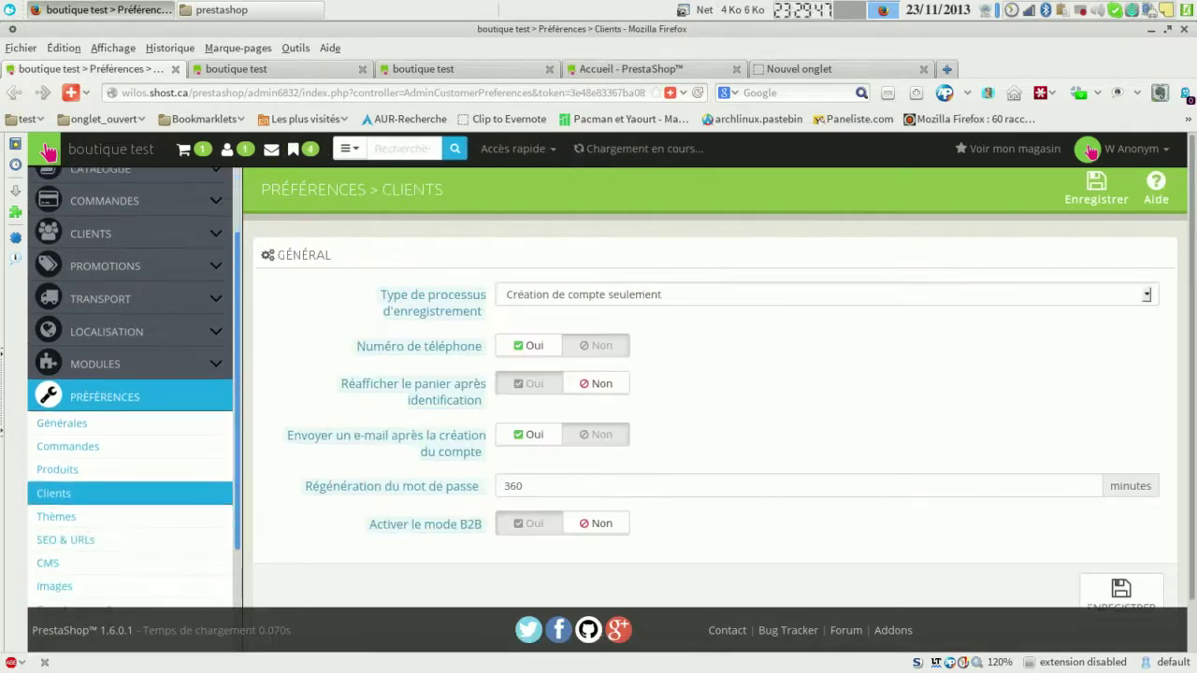
{"action": "left_click", "coordinate": [56, 382]}
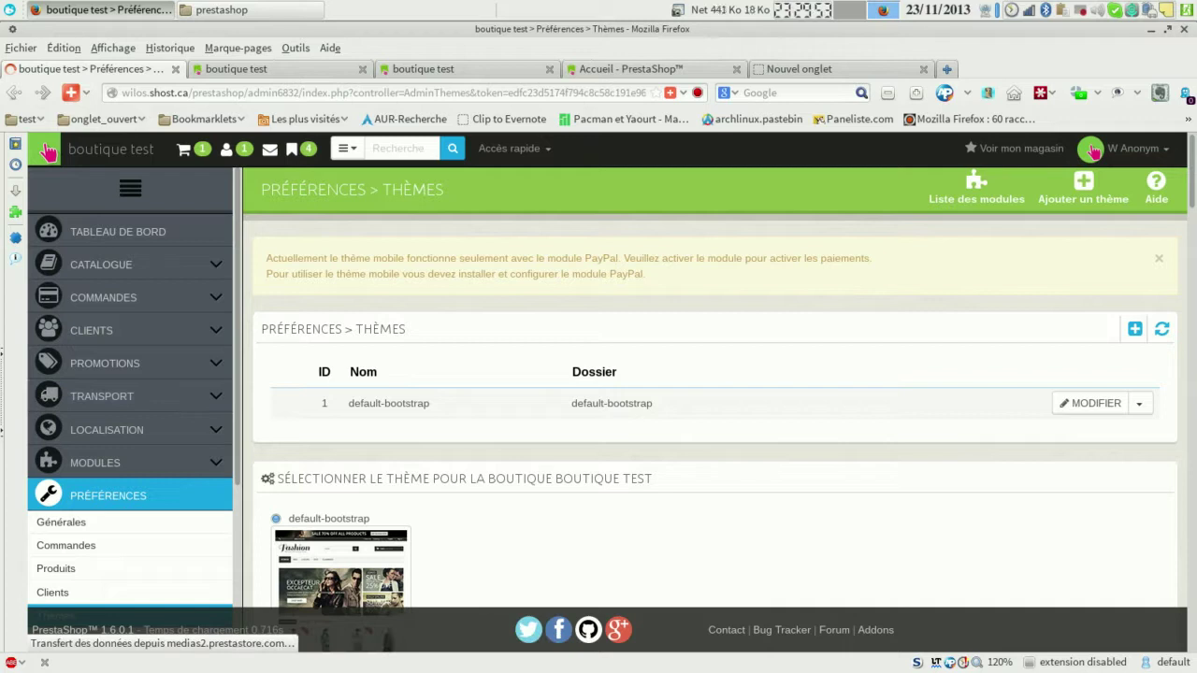
{"action": "scroll", "coordinate": [711, 421], "scroll_direction": "down", "scroll_amount": 2}
{"action": "scroll", "coordinate": [711, 421], "scroll_direction": "down", "scroll_amount": 20}
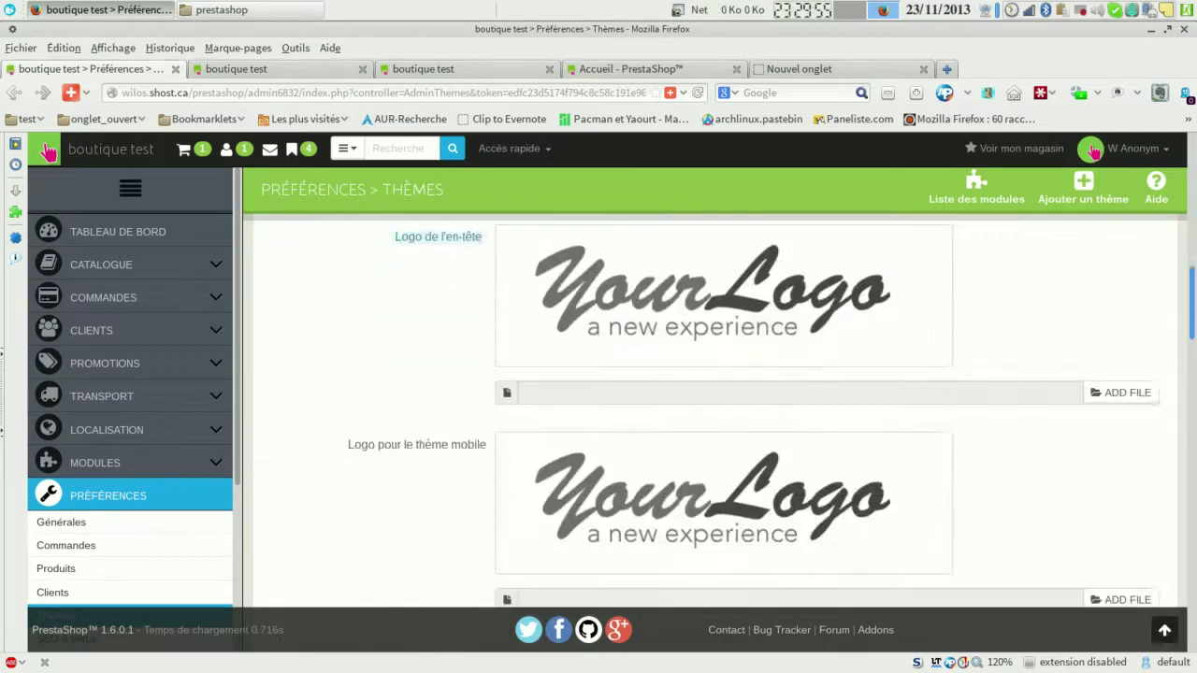
{"action": "scroll", "coordinate": [711, 420], "scroll_direction": "down", "scroll_amount": 15}
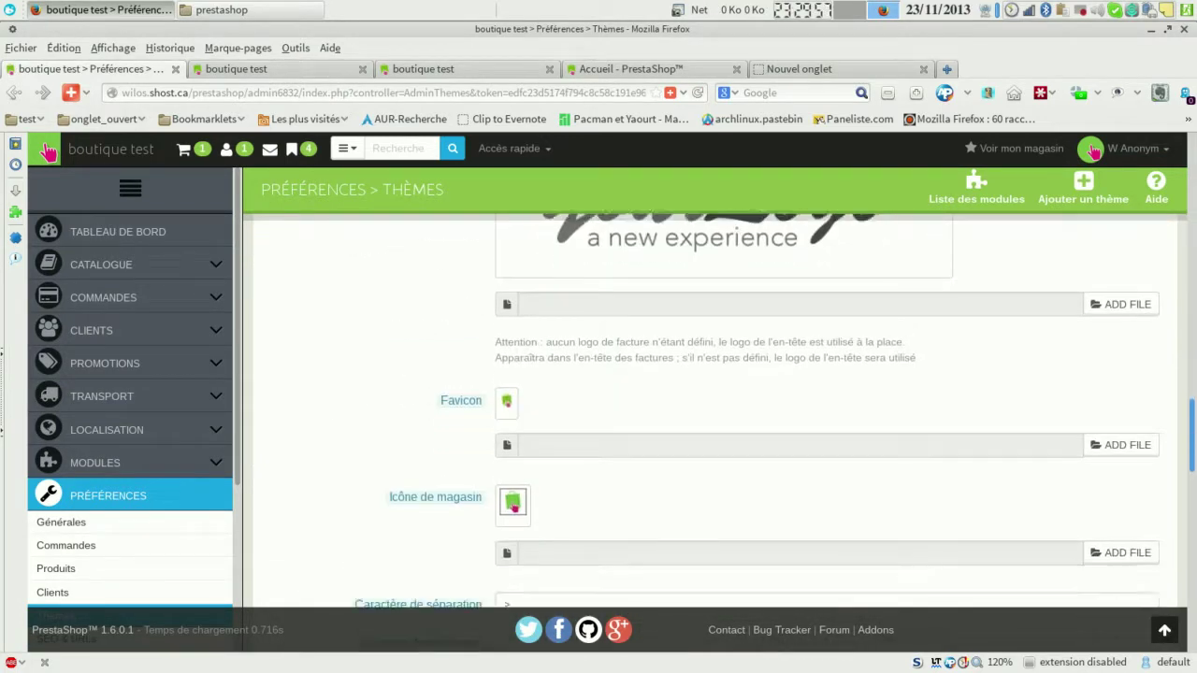
{"action": "scroll", "coordinate": [711, 420], "scroll_direction": "down", "scroll_amount": 2}
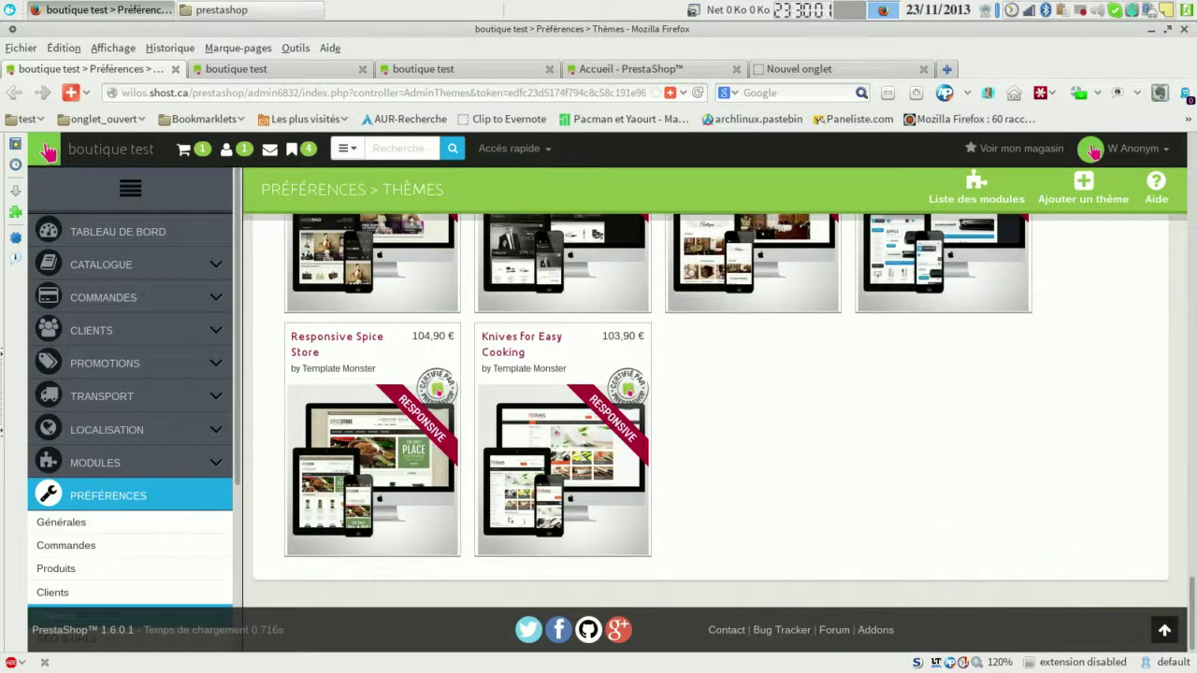
Look through the SEO & URLs preferences, covering the page list and the URL configuration options.
{"action": "scroll", "coordinate": [131, 421], "scroll_direction": "down", "scroll_amount": 5}
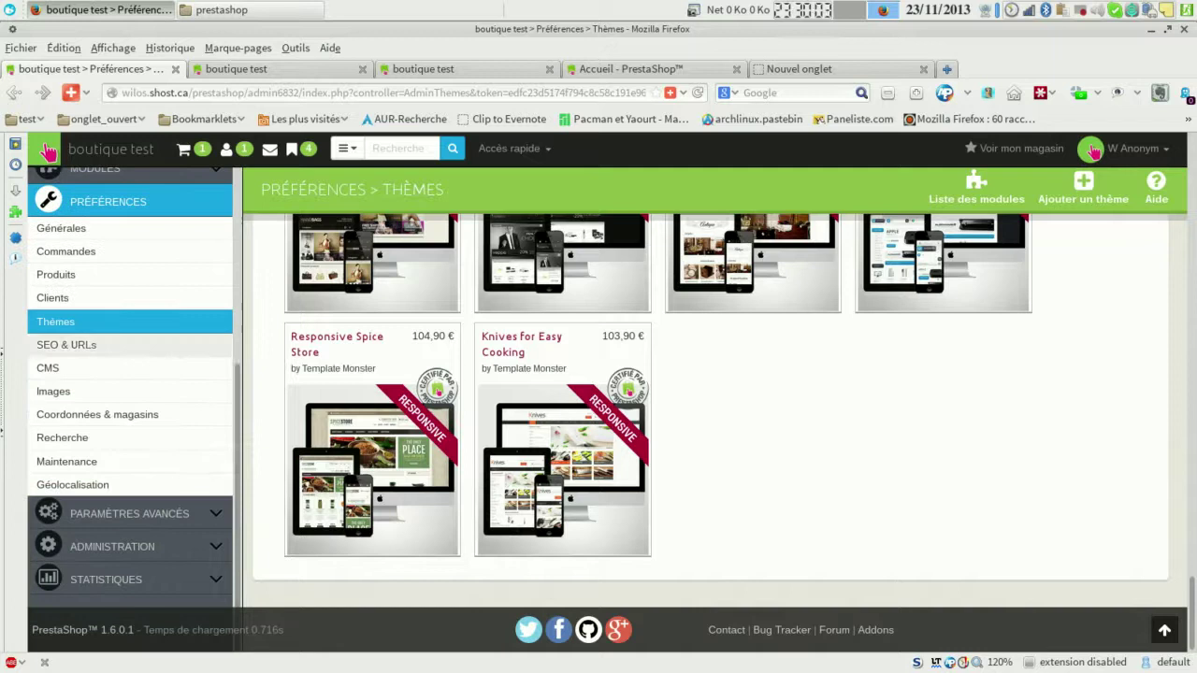
{"action": "left_click", "coordinate": [66, 344]}
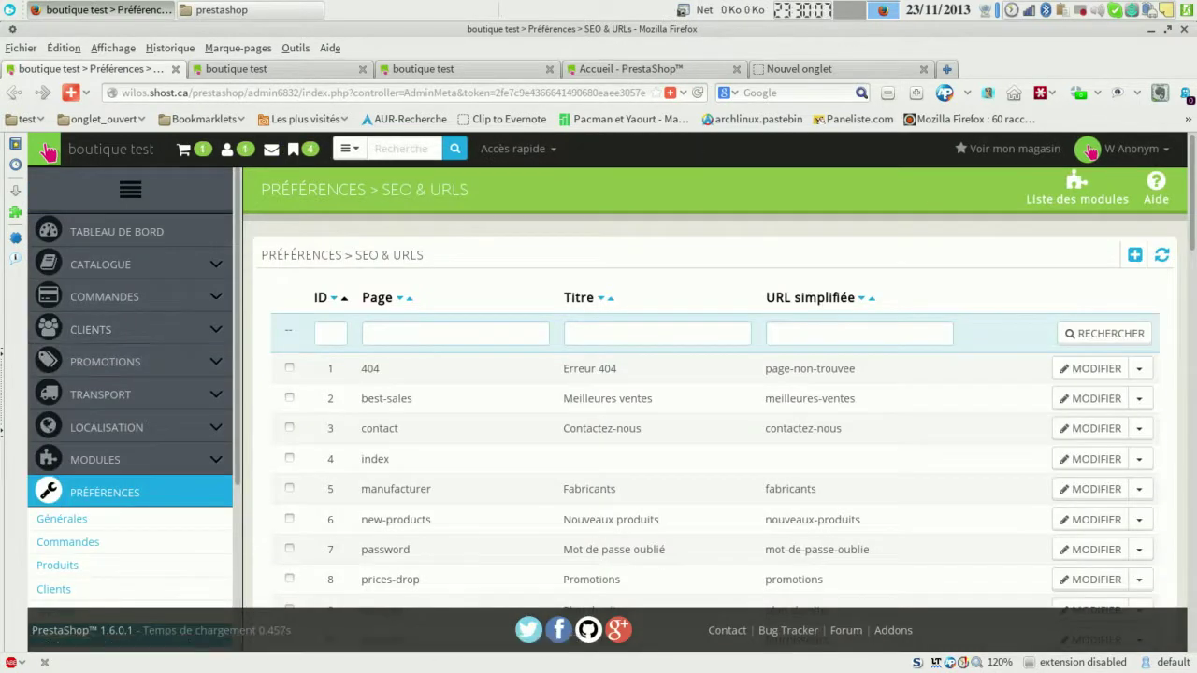
{"action": "scroll", "coordinate": [715, 421], "scroll_direction": "down", "scroll_amount": 10}
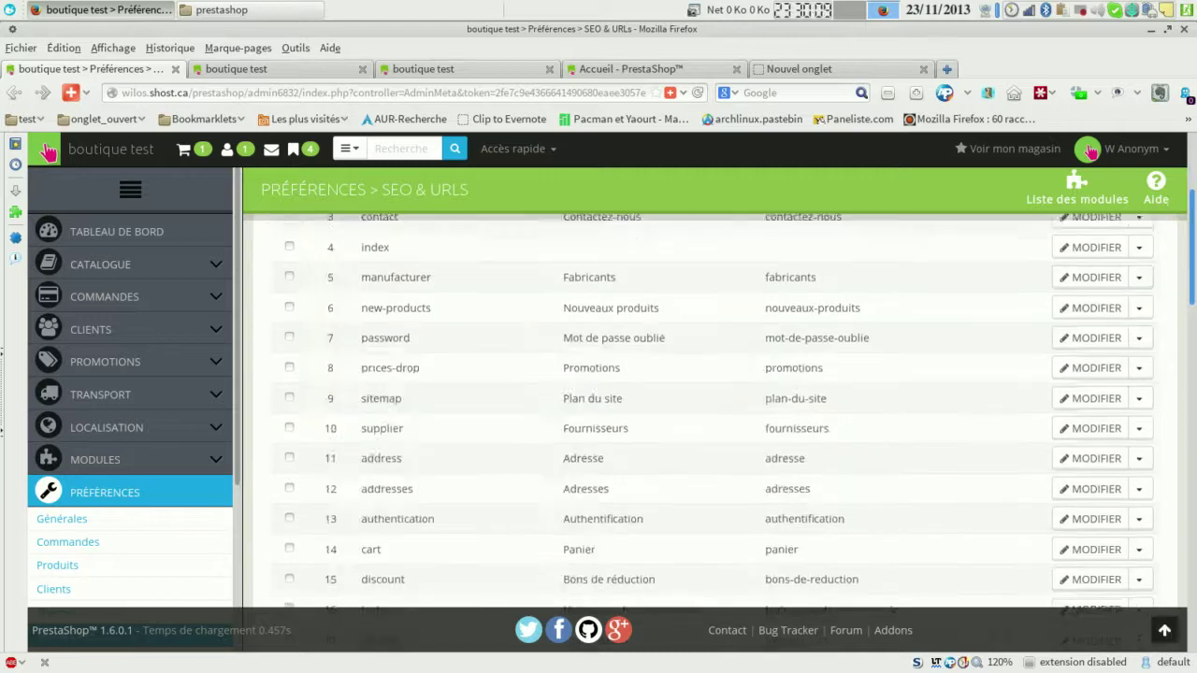
{"action": "scroll", "coordinate": [715, 421], "scroll_direction": "down", "scroll_amount": 5}
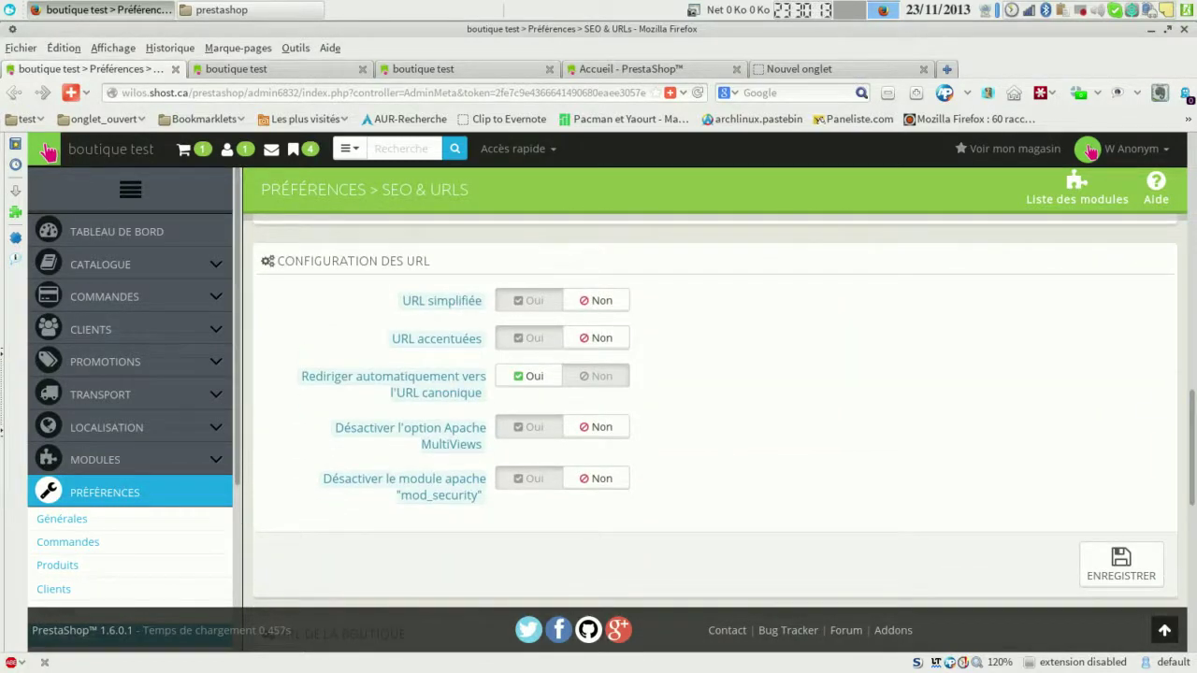
Revisit the CMS pages list, and view the store list under Coordonnées & magasins.
{"action": "scroll", "coordinate": [130, 463], "scroll_direction": "down", "scroll_amount": 5}
{"action": "left_click", "coordinate": [51, 370]}
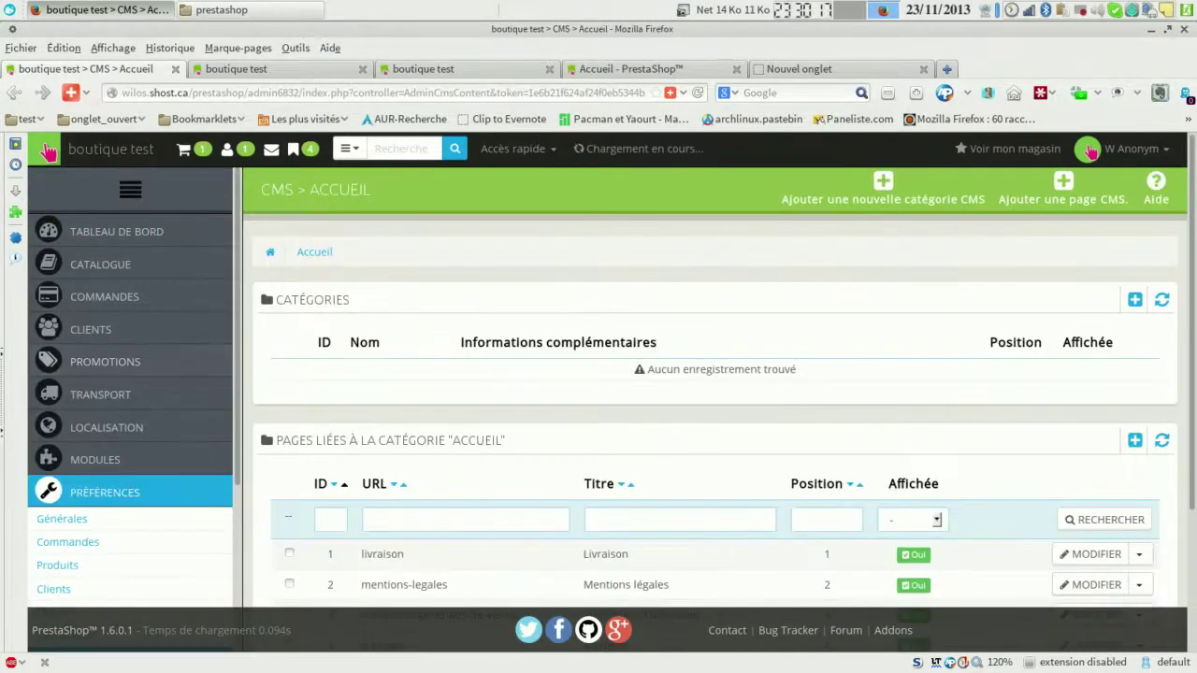
{"action": "scroll", "coordinate": [716, 421], "scroll_direction": "down", "scroll_amount": 3}
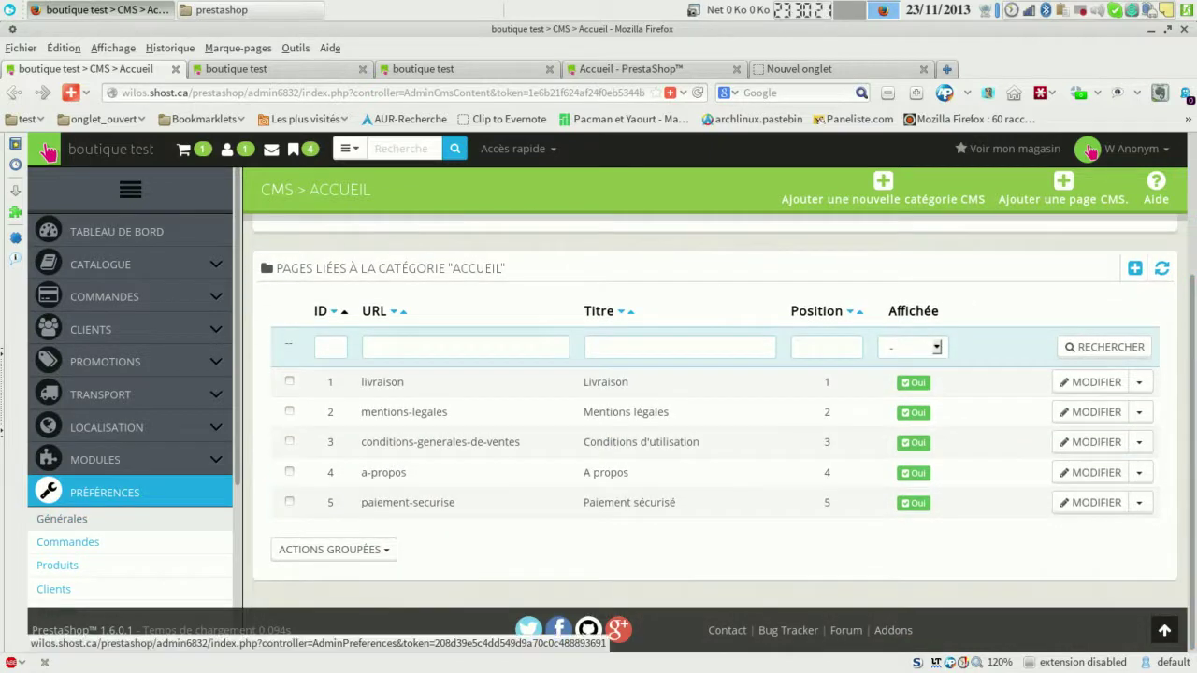
{"action": "scroll", "coordinate": [131, 393], "scroll_direction": "down", "scroll_amount": 3}
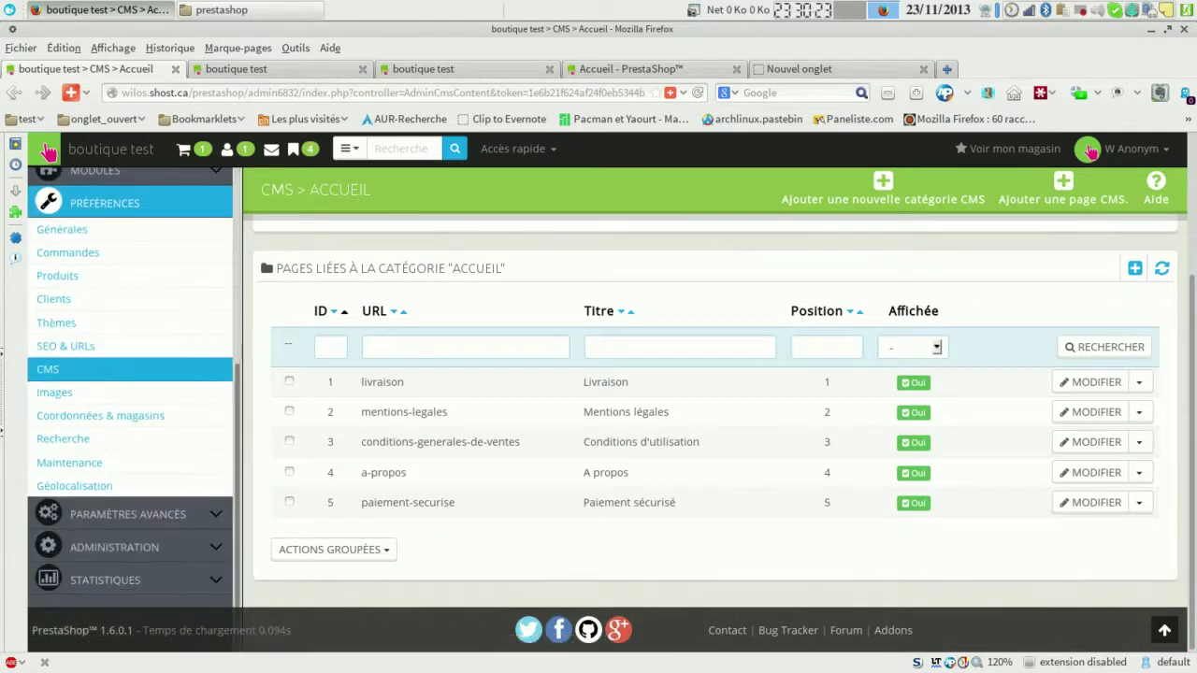
{"action": "left_click", "coordinate": [100, 415]}
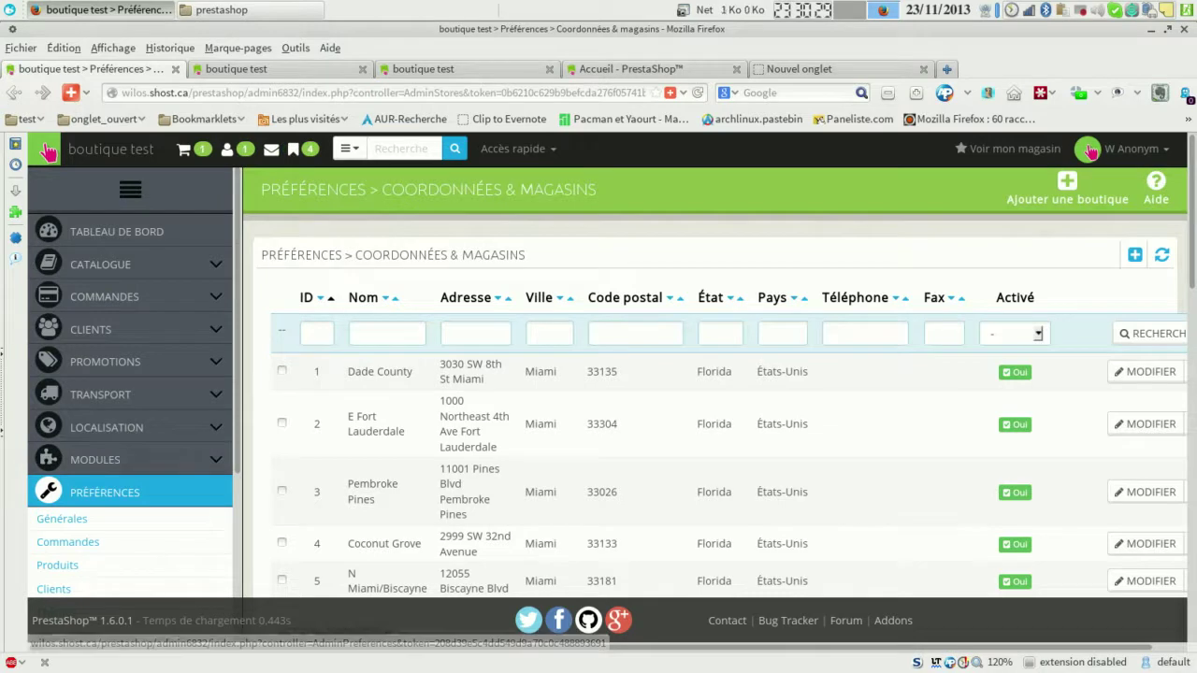
Examine the aliases, indexing, search and weight settings in the Recherche preferences, and view the Maintenance preferences.
{"action": "left_click", "coordinate": [63, 429]}
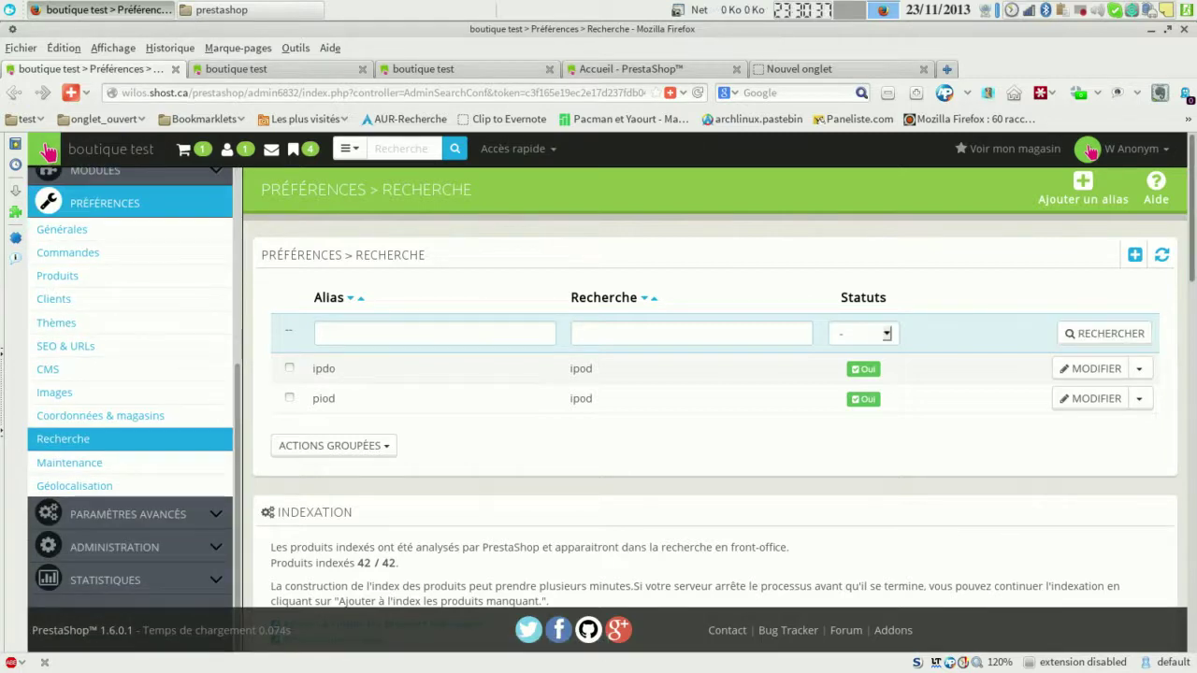
{"action": "scroll", "coordinate": [711, 421], "scroll_direction": "down", "scroll_amount": 5}
{"action": "scroll", "coordinate": [710, 411], "scroll_direction": "up", "scroll_amount": 3}
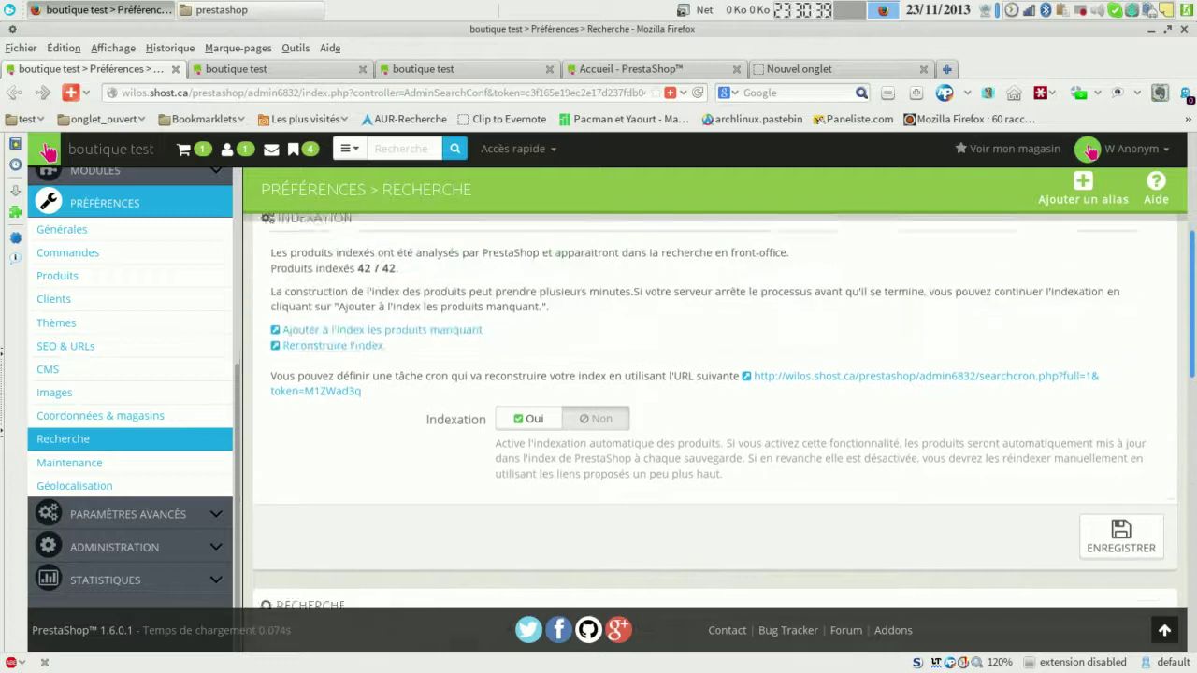
{"action": "scroll", "coordinate": [711, 421], "scroll_direction": "down", "scroll_amount": 5}
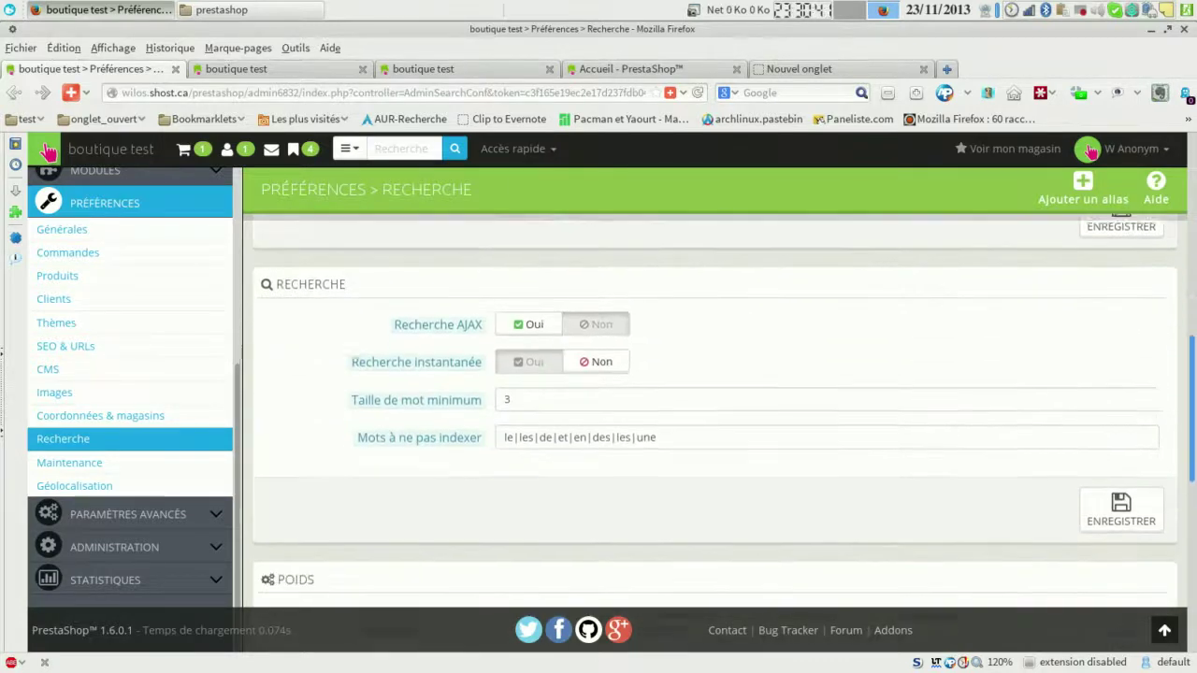
{"action": "scroll", "coordinate": [711, 421], "scroll_direction": "down", "scroll_amount": 6}
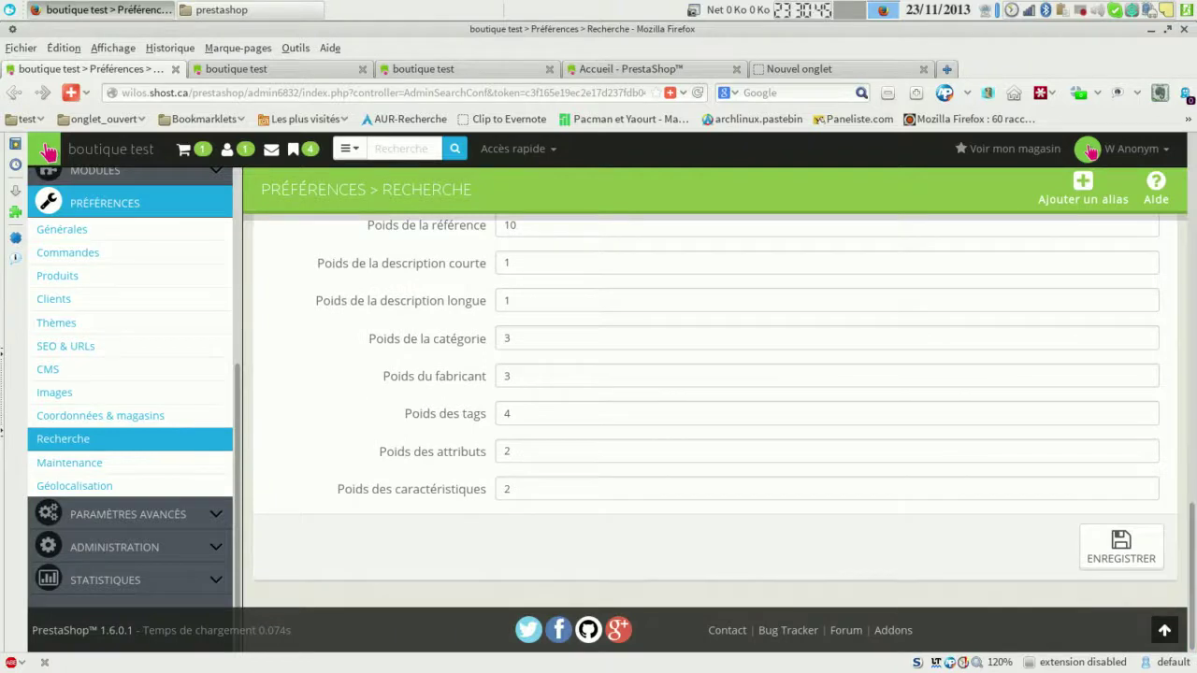
{"action": "left_click", "coordinate": [69, 462]}
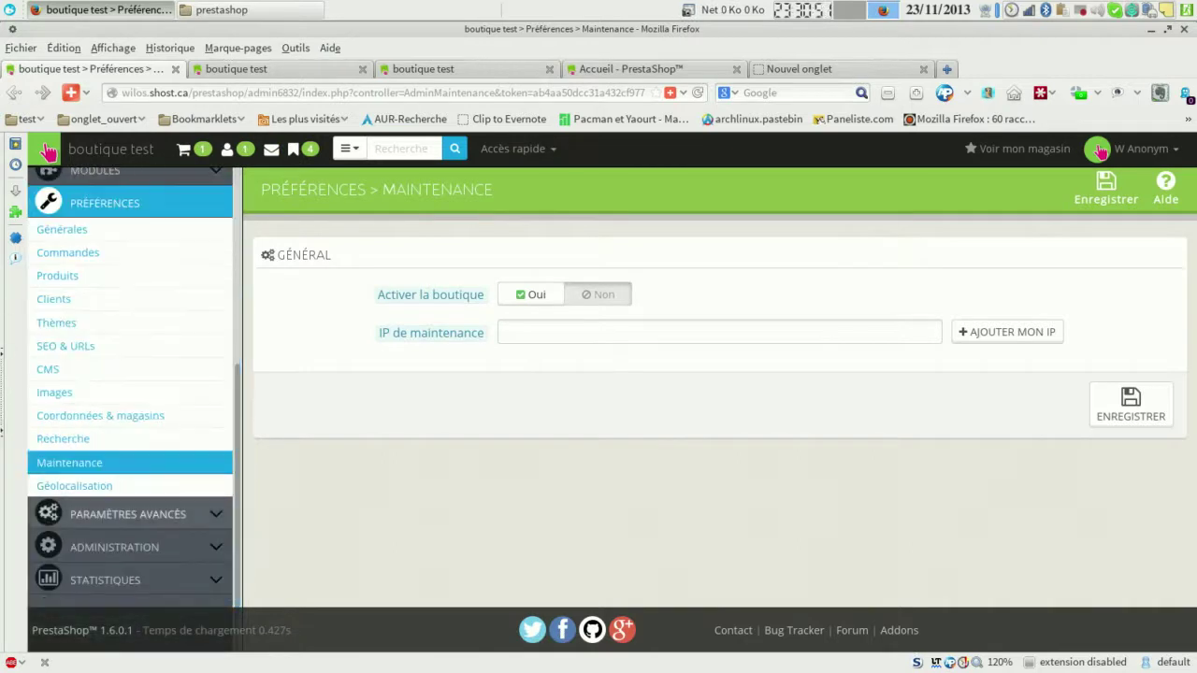
Look through the Informations page of Paramètres avancés, including its changed-files list, and open the Performances page.
{"action": "left_click", "coordinate": [128, 514]}
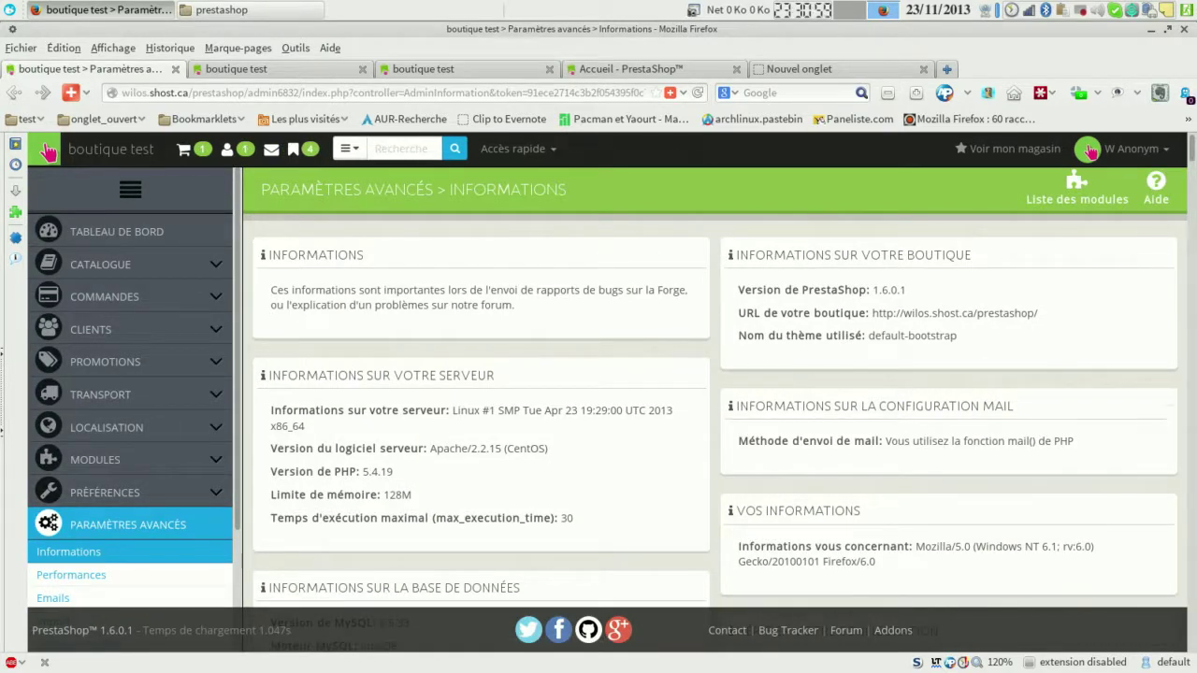
{"action": "scroll", "coordinate": [715, 432], "scroll_direction": "down", "scroll_amount": 10}
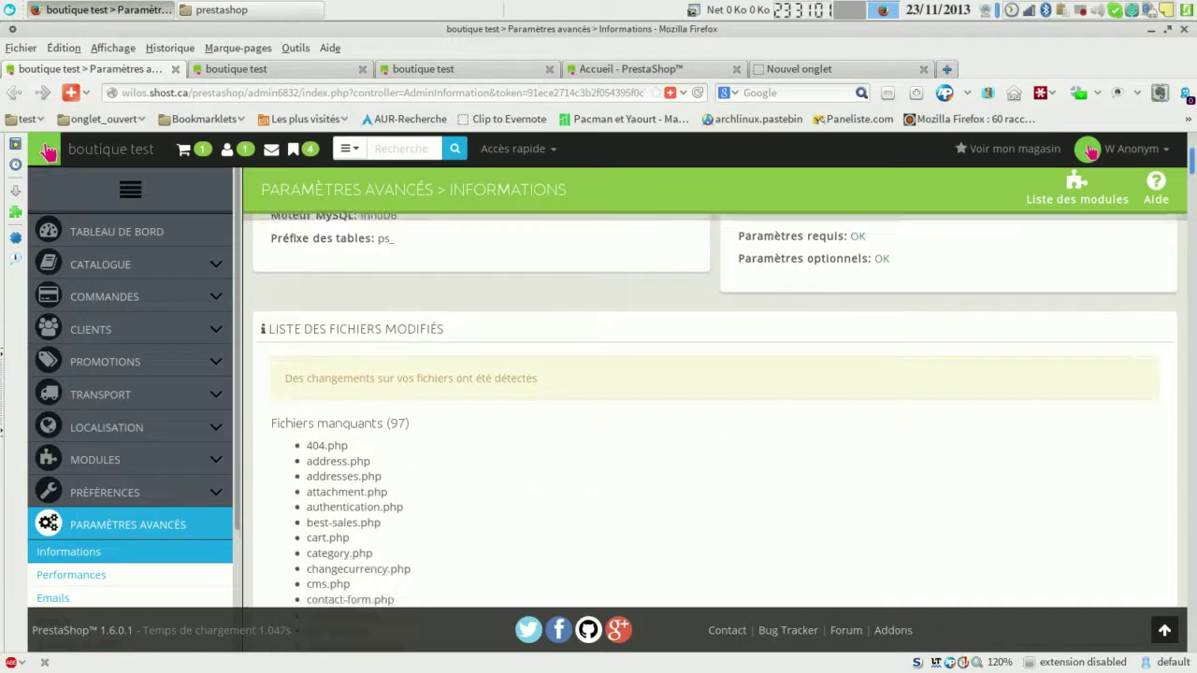
{"action": "scroll", "coordinate": [716, 416], "scroll_direction": "down", "scroll_amount": 15}
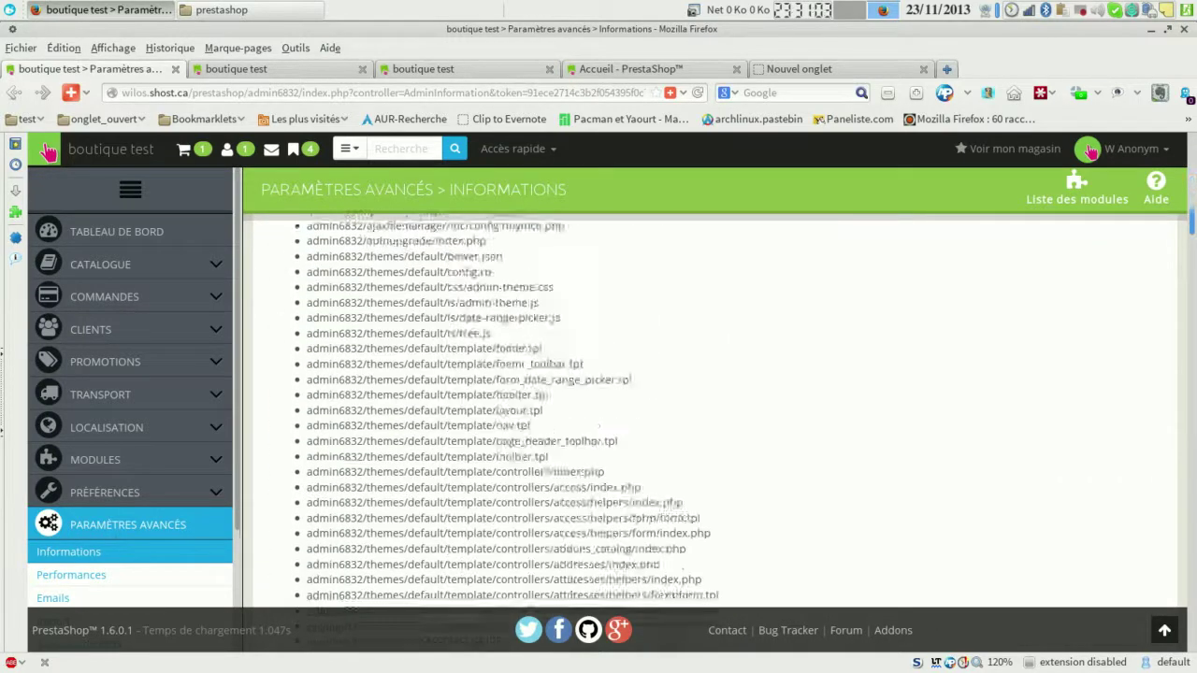
{"action": "scroll", "coordinate": [715, 416], "scroll_direction": "down", "scroll_amount": 15}
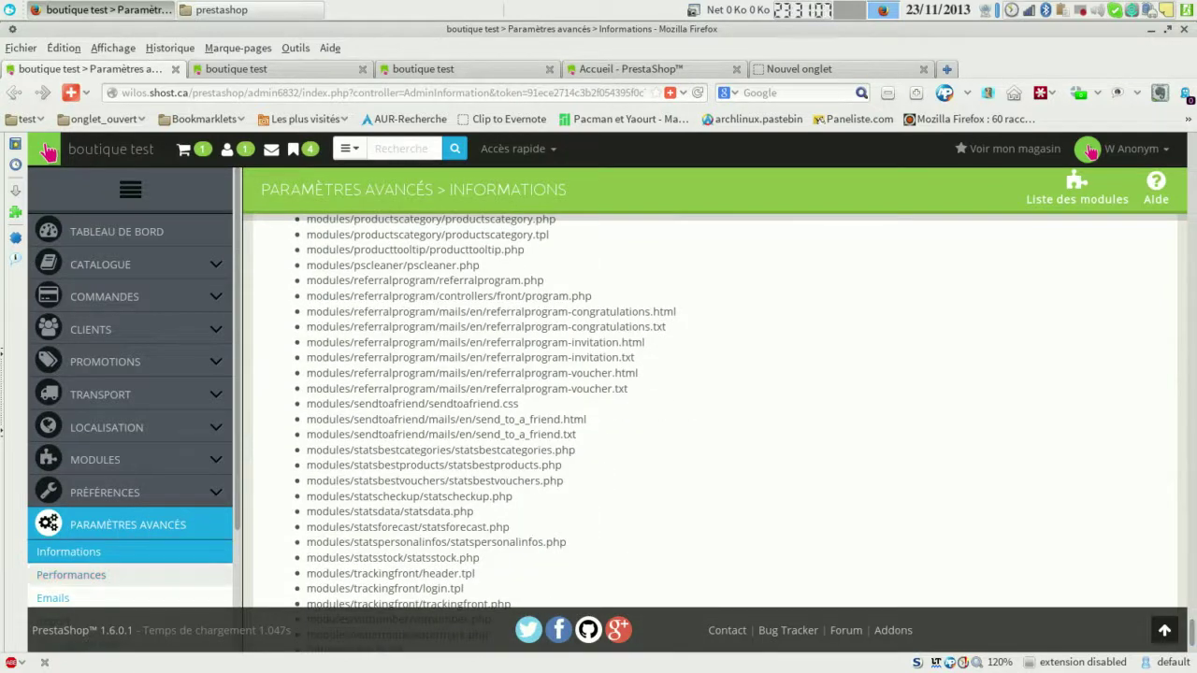
{"action": "left_click", "coordinate": [71, 574]}
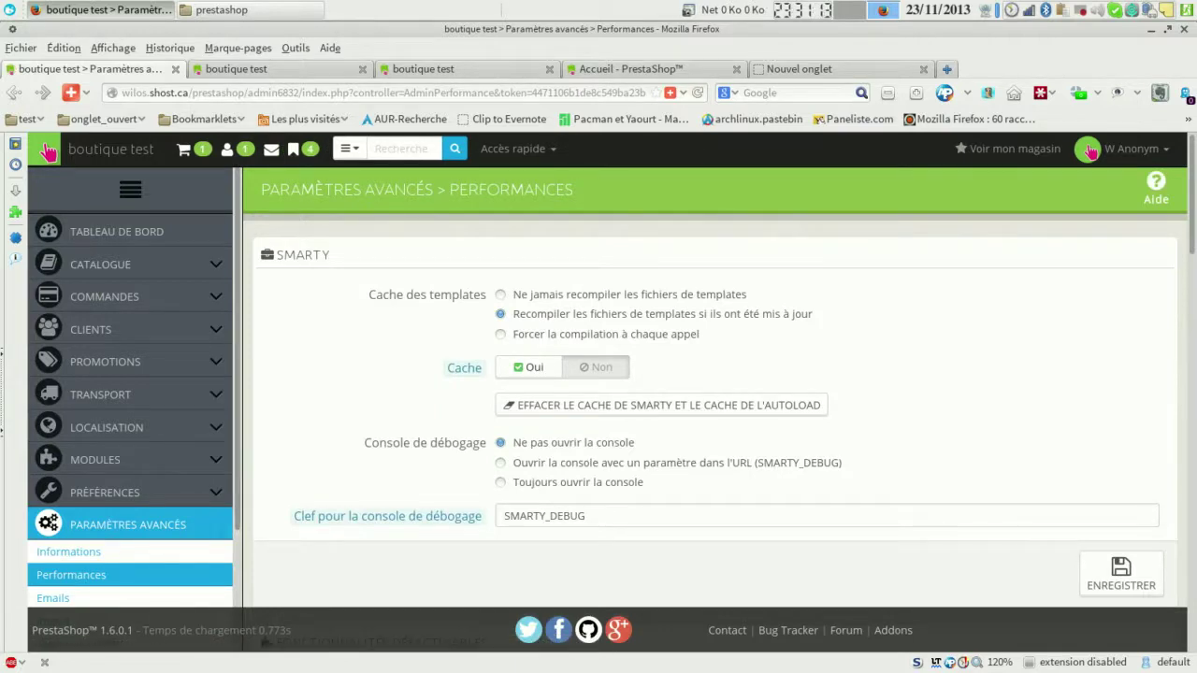
View the Gestionnaire SQL page, and look through the Sauvegarde BDD page, including its restore instructions and backup options.
{"action": "scroll", "coordinate": [131, 426], "scroll_direction": "down", "scroll_amount": 4}
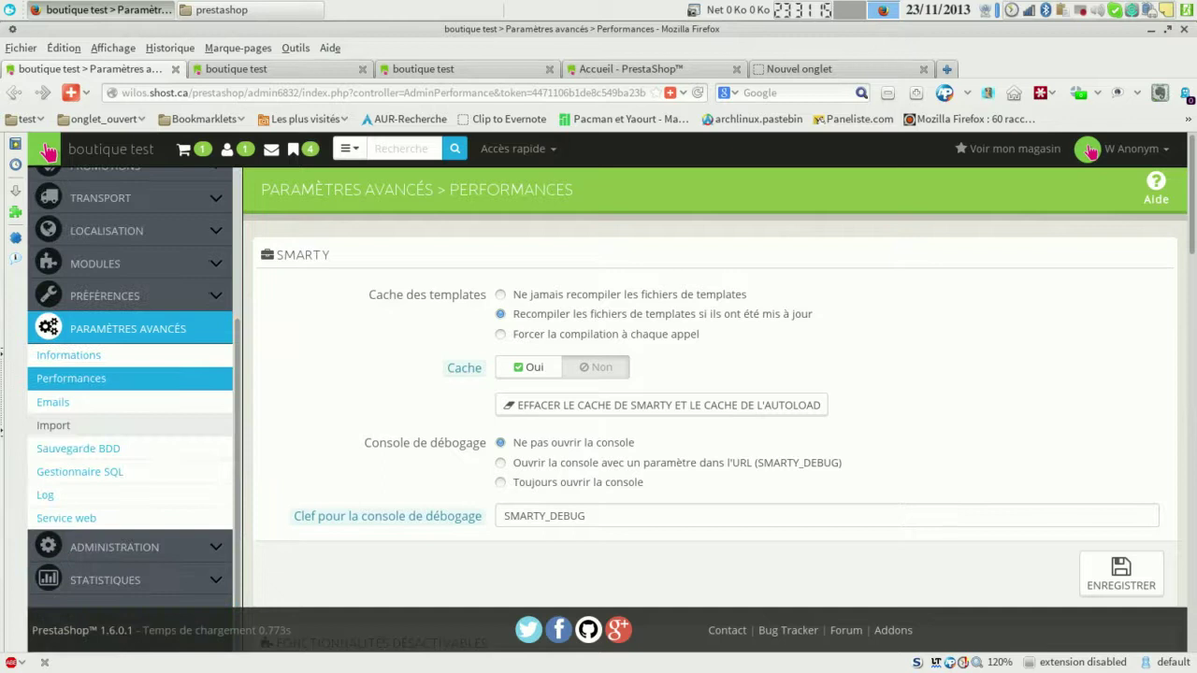
{"action": "left_click", "coordinate": [79, 471]}
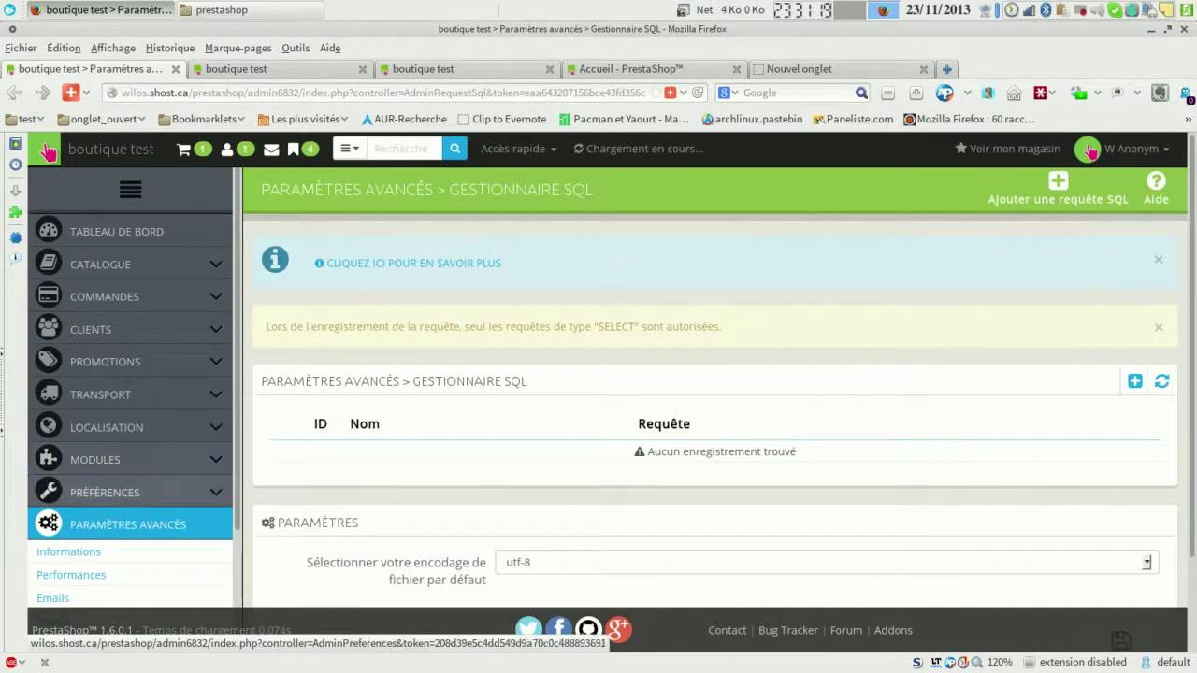
{"action": "scroll", "coordinate": [131, 425], "scroll_direction": "down", "scroll_amount": 4}
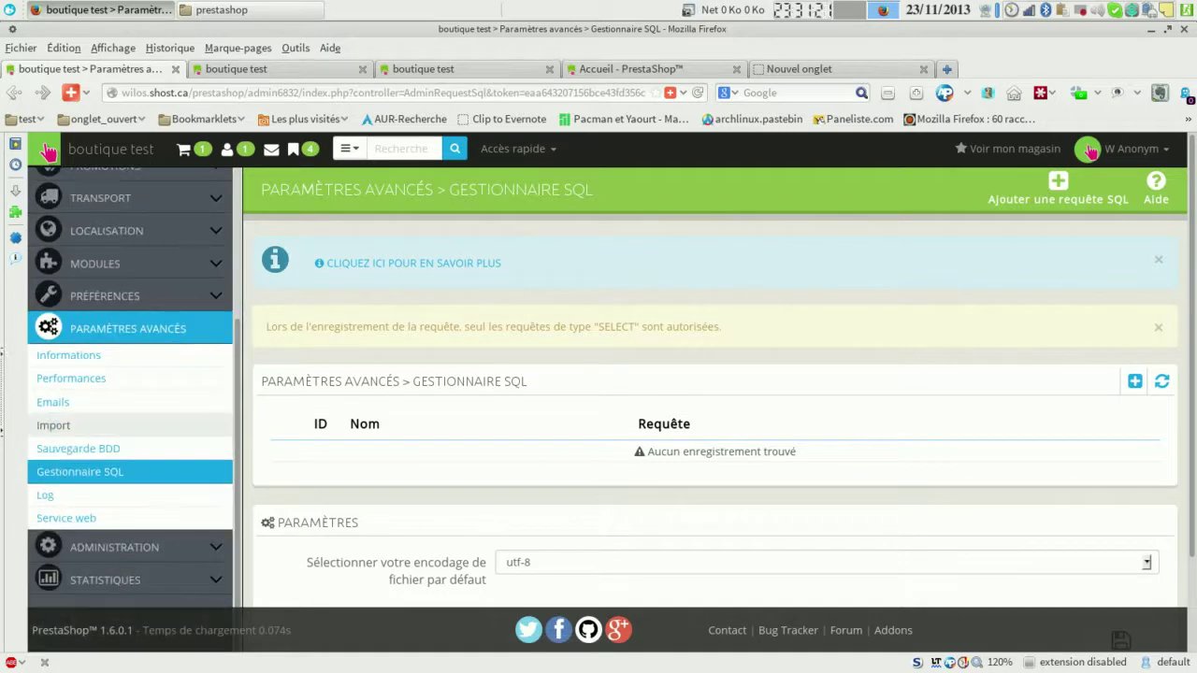
{"action": "left_click", "coordinate": [79, 448]}
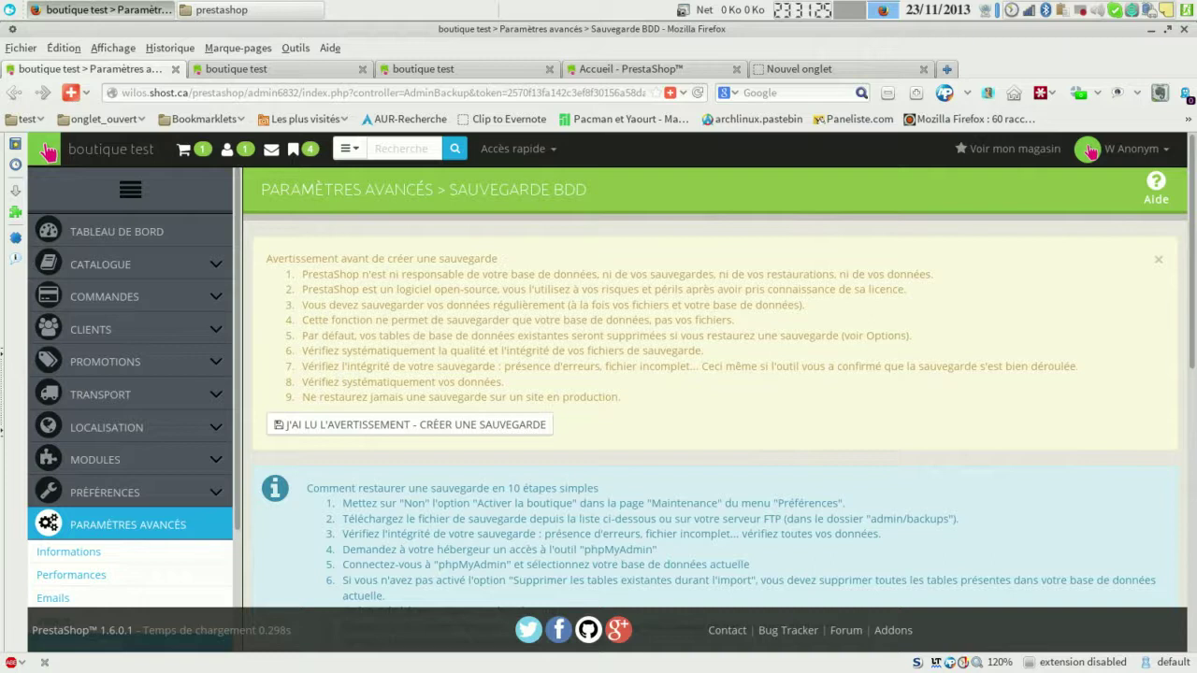
{"action": "scroll", "coordinate": [716, 393], "scroll_direction": "down", "scroll_amount": 5}
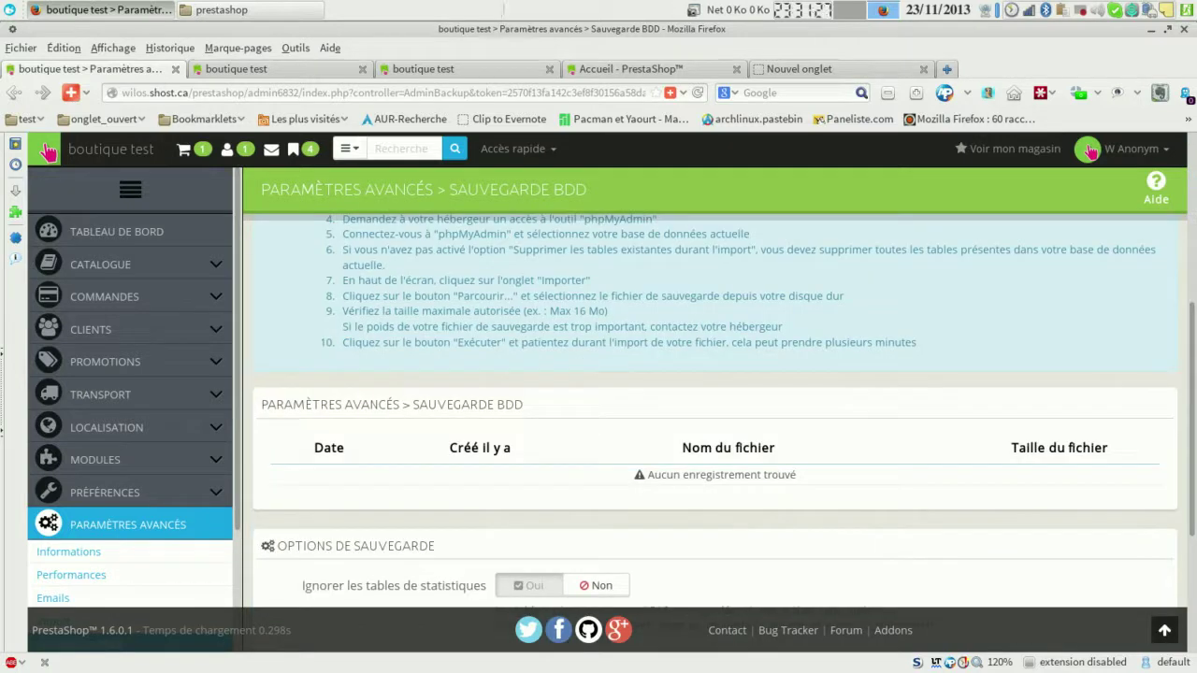
{"action": "scroll", "coordinate": [715, 393], "scroll_direction": "down", "scroll_amount": 3}
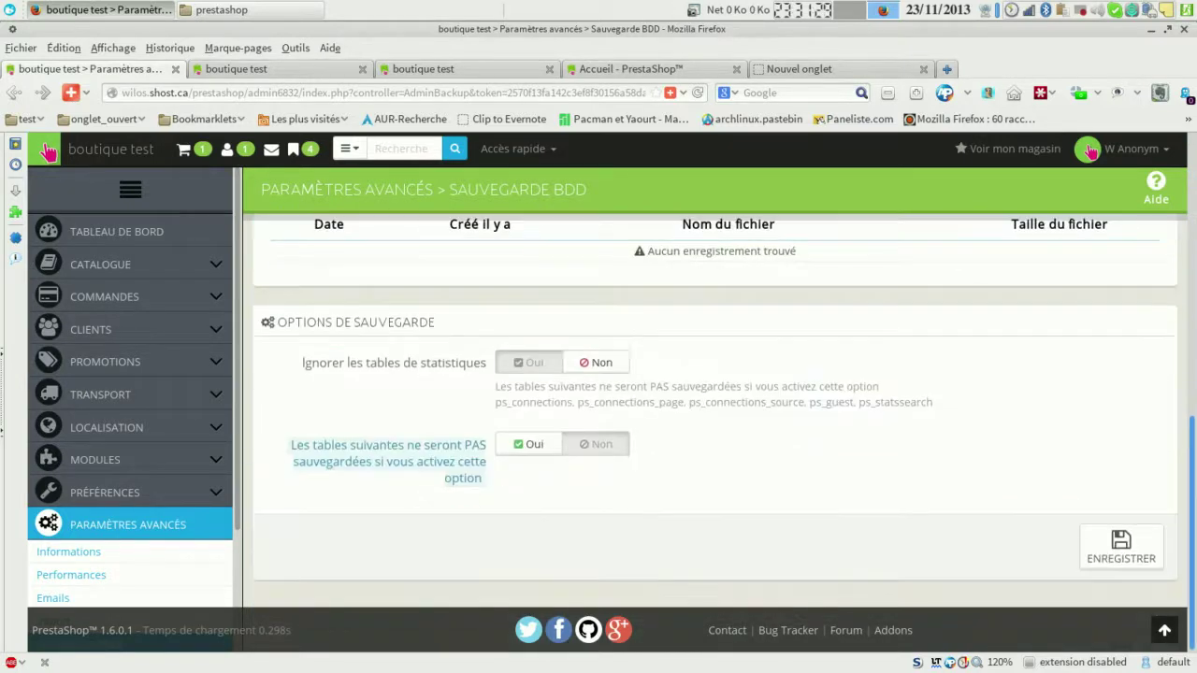
{"action": "scroll", "coordinate": [715, 412], "scroll_direction": "up", "scroll_amount": 5}
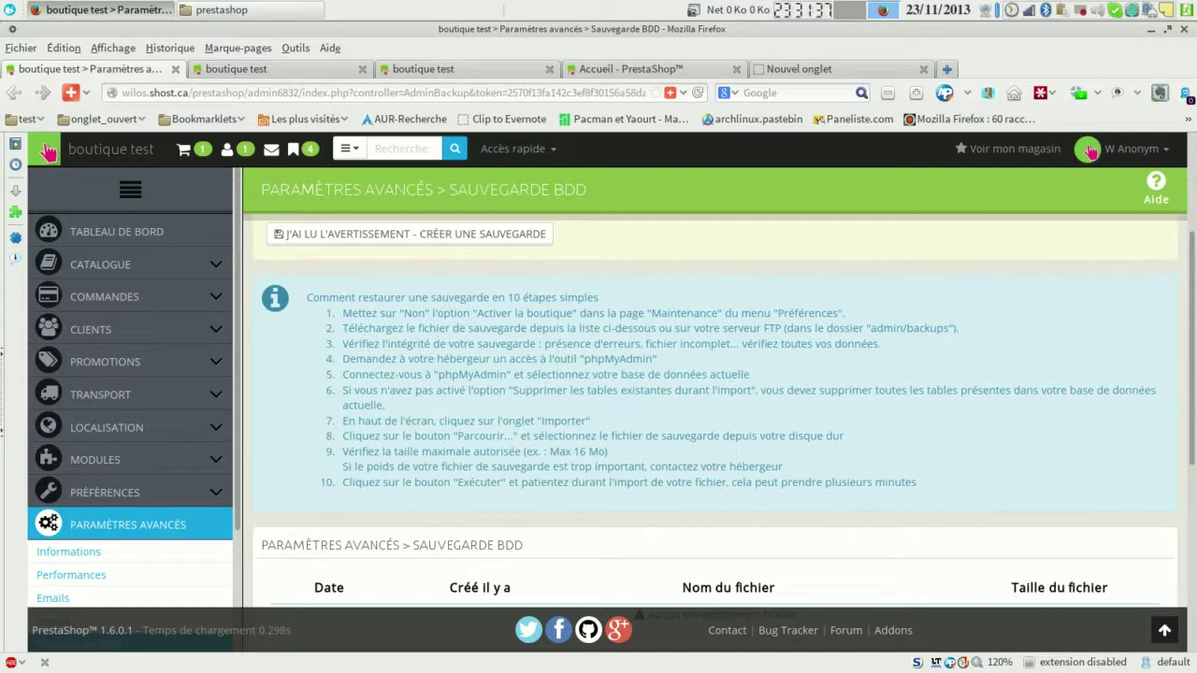
{"action": "scroll", "coordinate": [131, 467], "scroll_direction": "down", "scroll_amount": 3}
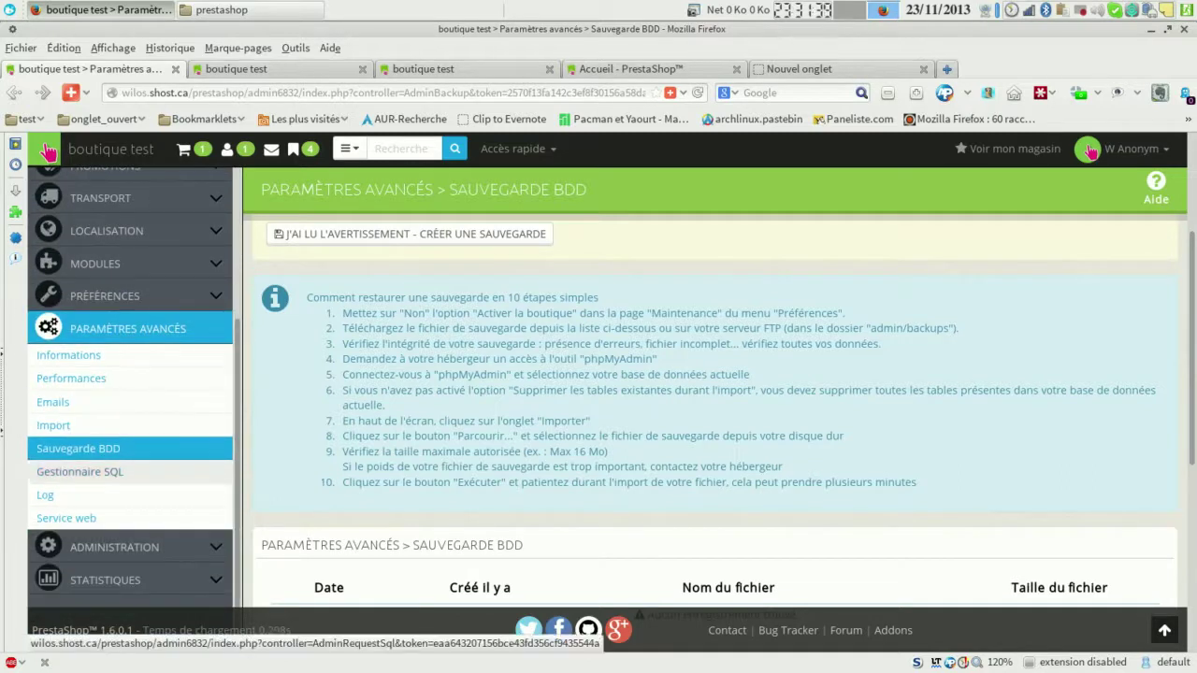
Revisit the Gestionnaire SQL page, and view the severity levels and log list on the Log page.
{"action": "left_click", "coordinate": [79, 472]}
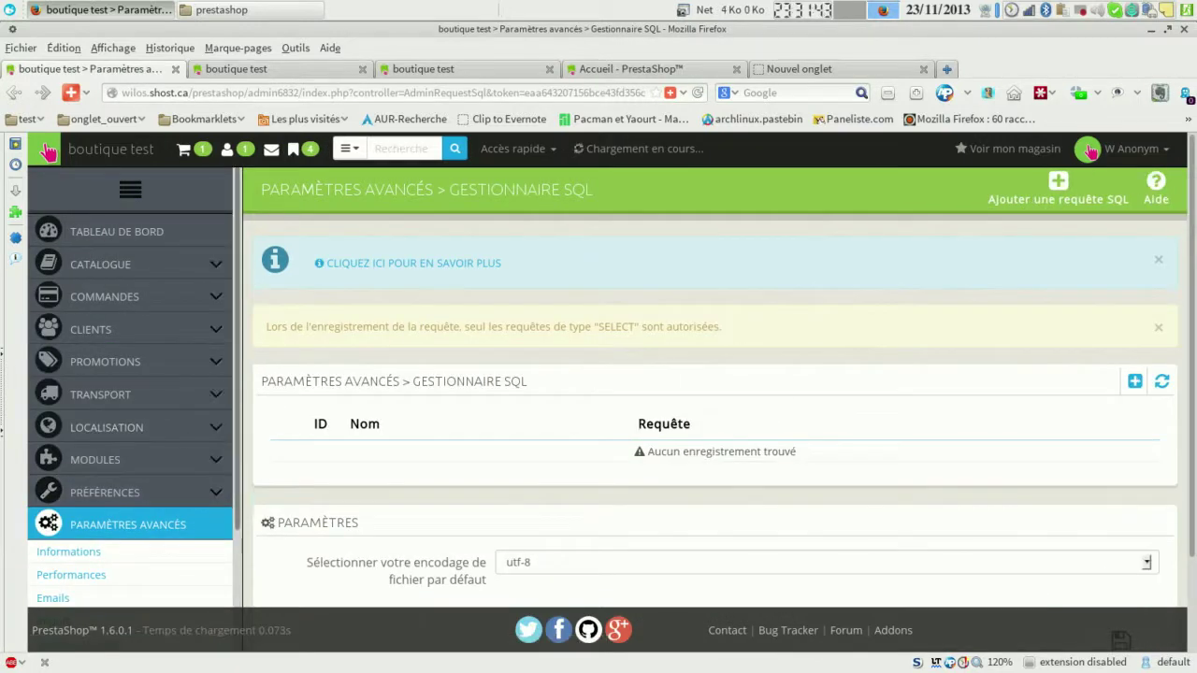
{"action": "left_click", "coordinate": [45, 494]}
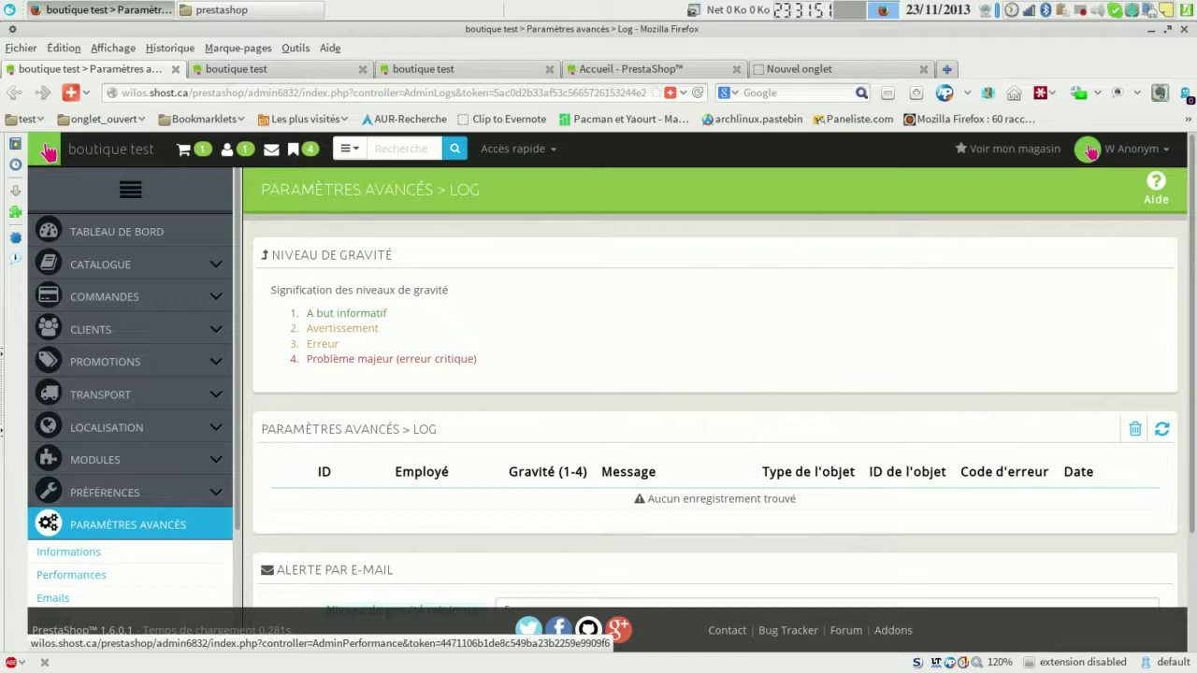
Examine the Service web page of Paramètres avancés, including its key list and configuration options.
{"action": "scroll", "coordinate": [130, 411], "scroll_direction": "down", "scroll_amount": 3}
{"action": "left_click", "coordinate": [66, 518]}
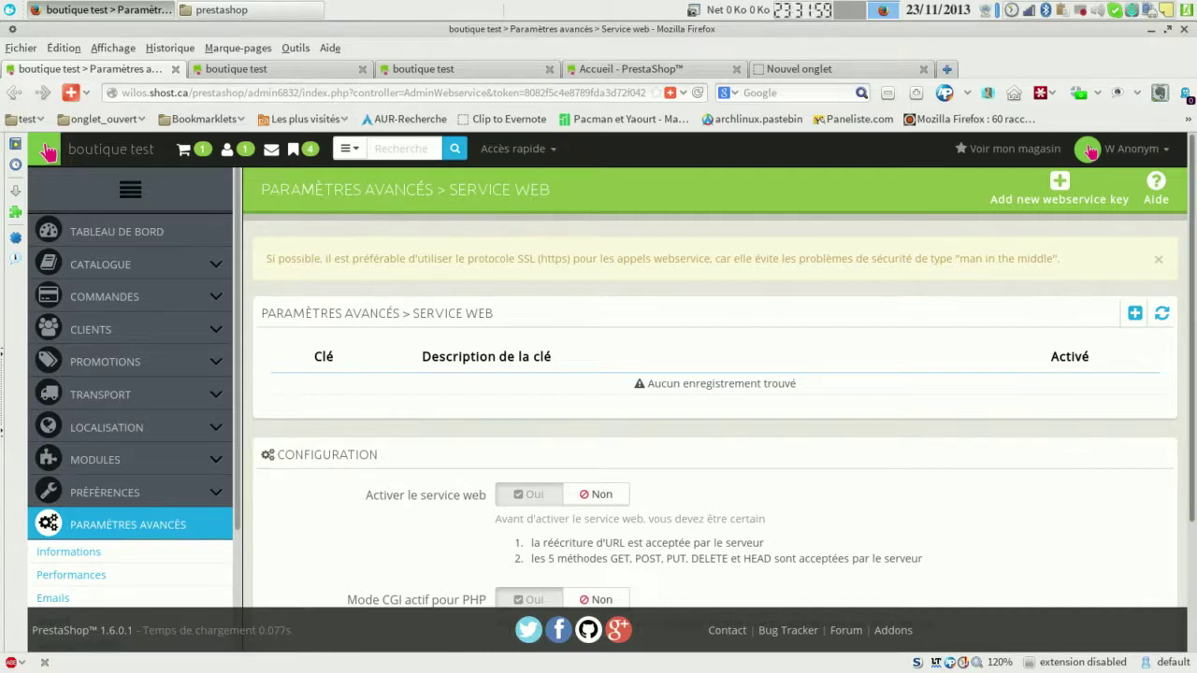
{"action": "scroll", "coordinate": [1117, 601], "scroll_direction": "down", "scroll_amount": 3}
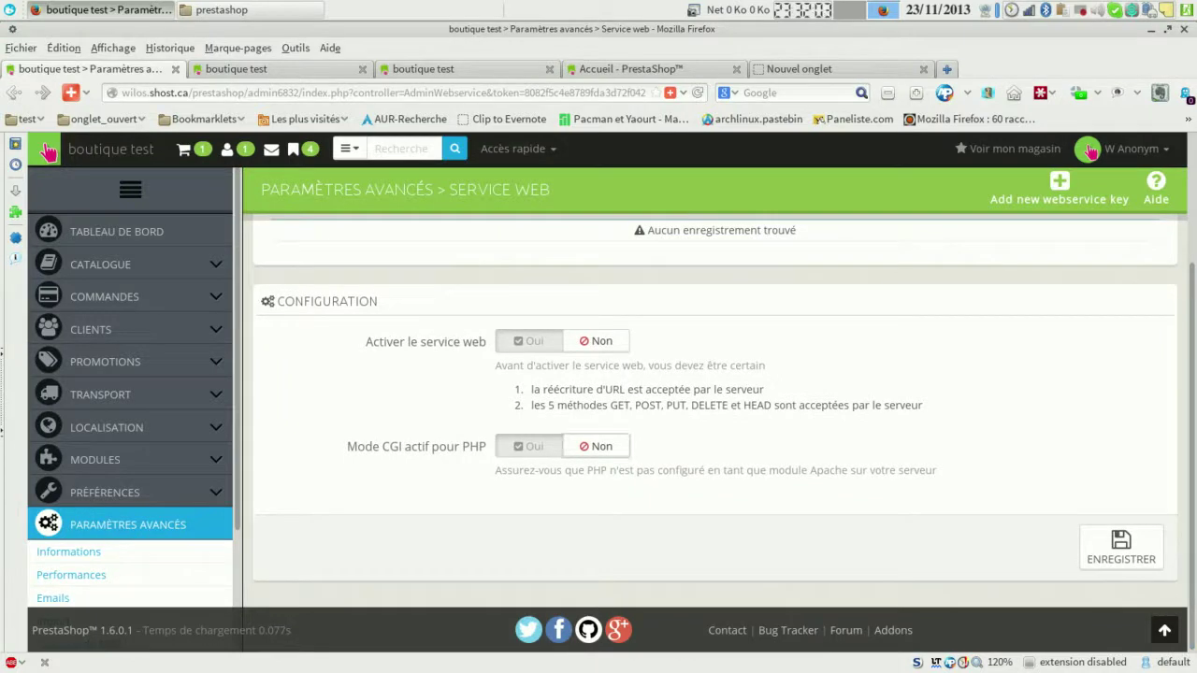
Try setting Mode CGI actif pour PHP and Activer le service web to Oui, and switch Activer le service web back to Non.
{"action": "left_click", "coordinate": [528, 446]}
{"action": "left_click", "coordinate": [529, 341]}
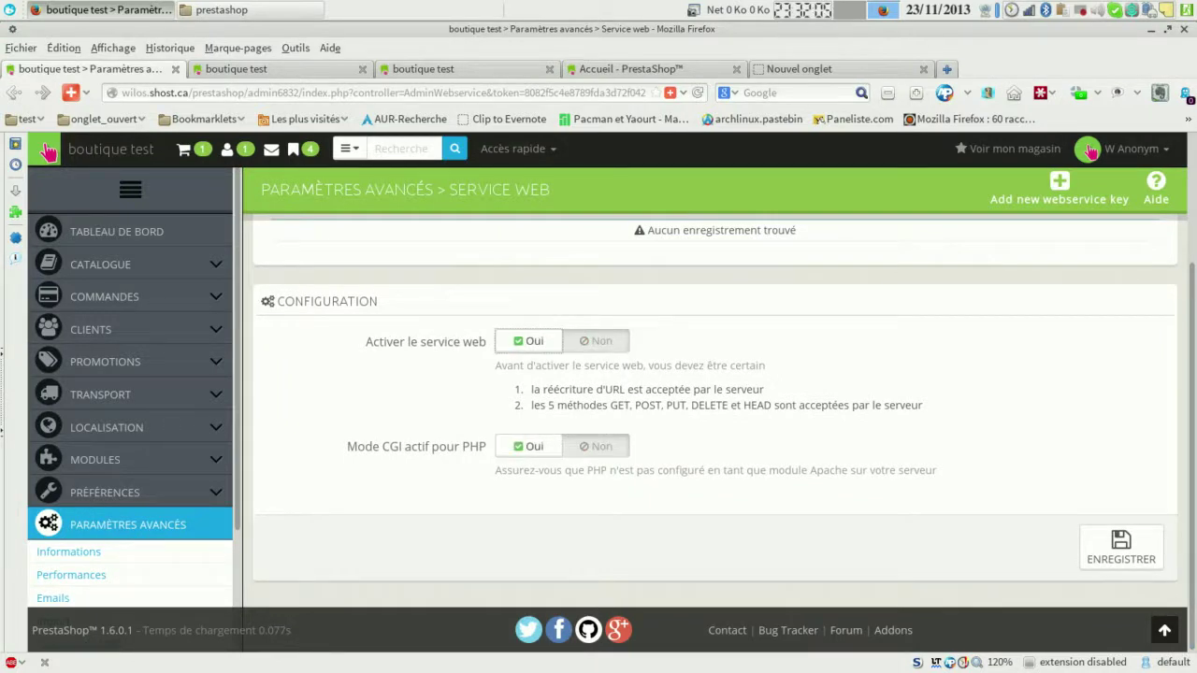
{"action": "left_click", "coordinate": [596, 340]}
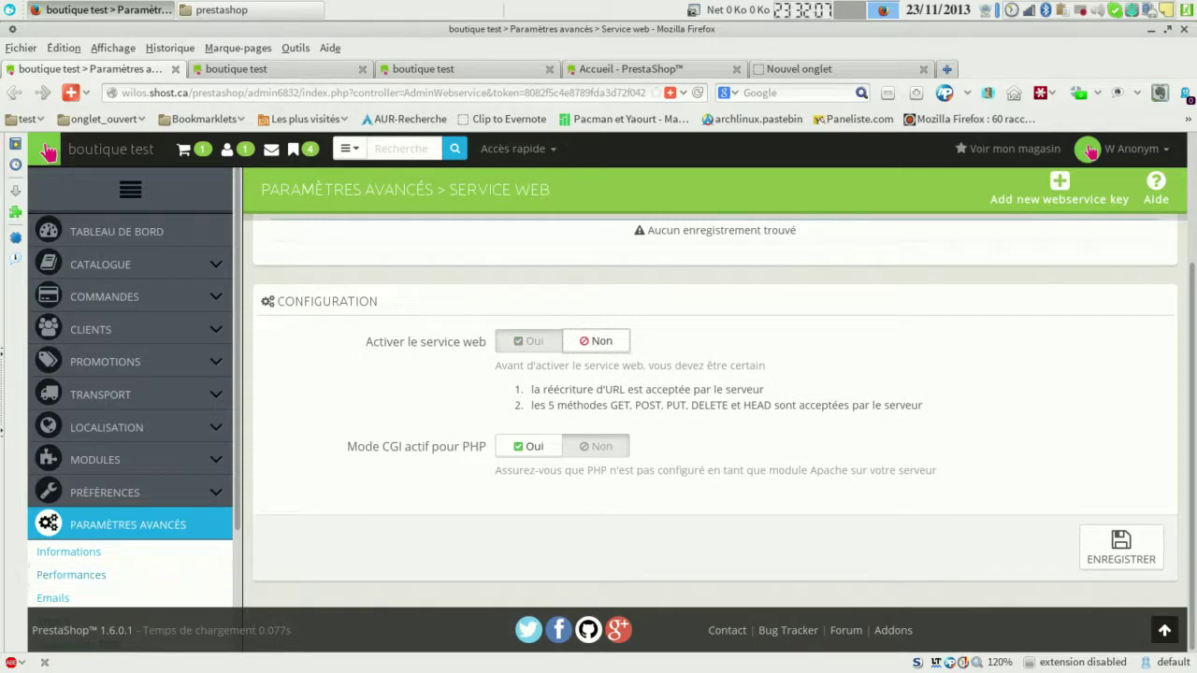
Look through the Administration preferences, from the general and upload quota settings down to the notification options.
{"action": "scroll", "coordinate": [131, 552], "scroll_direction": "down", "scroll_amount": 3}
{"action": "left_click", "coordinate": [114, 548]}
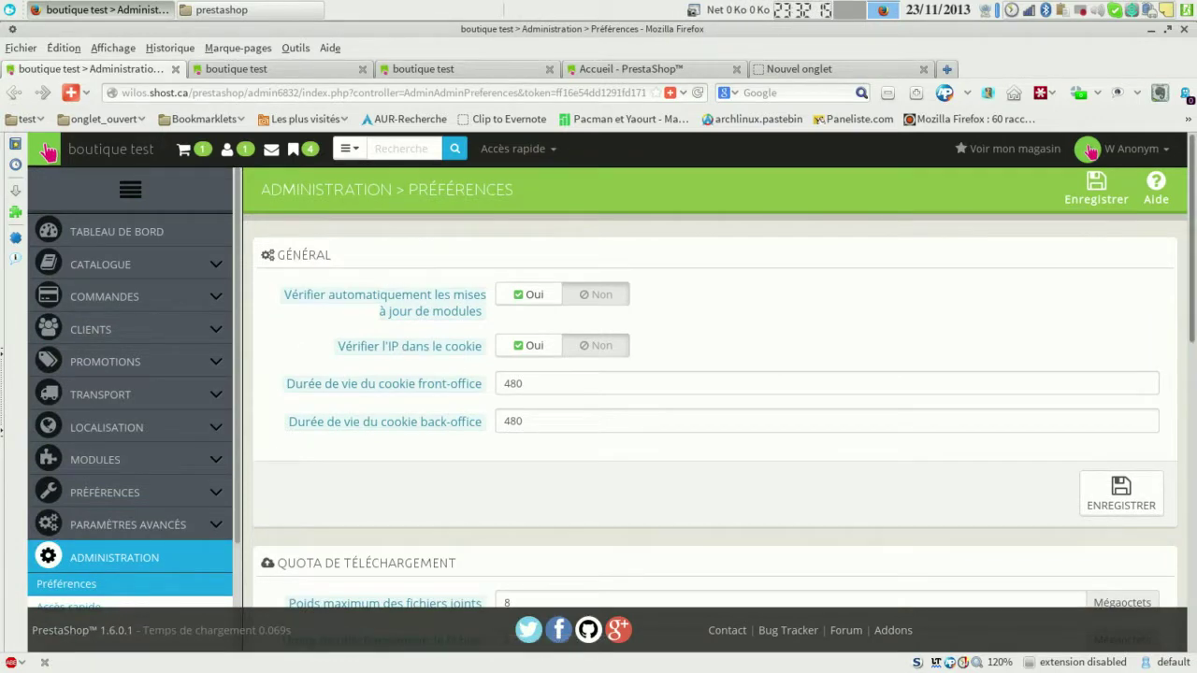
{"action": "scroll", "coordinate": [716, 411], "scroll_direction": "down", "scroll_amount": 8}
{"action": "scroll", "coordinate": [715, 412], "scroll_direction": "down", "scroll_amount": 2}
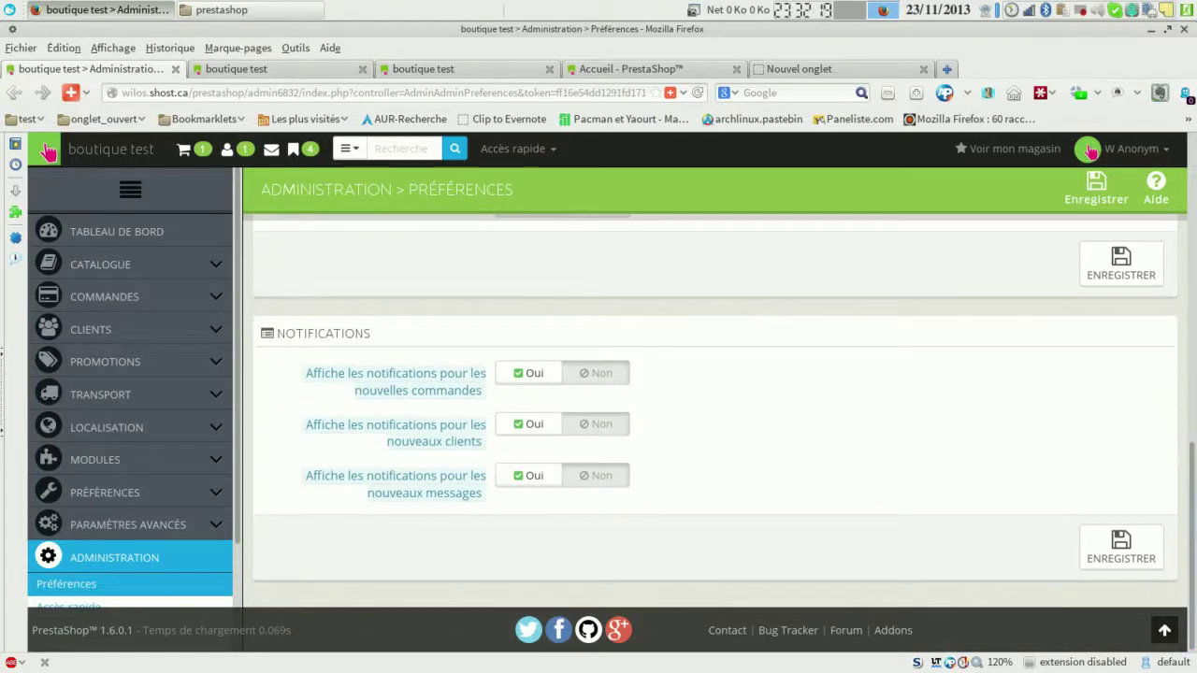
View the Accès rapide list and its blank form for a new quick access link, and return to the list without saving.
{"action": "scroll", "coordinate": [131, 393], "scroll_direction": "down", "scroll_amount": 3}
{"action": "left_click", "coordinate": [68, 434]}
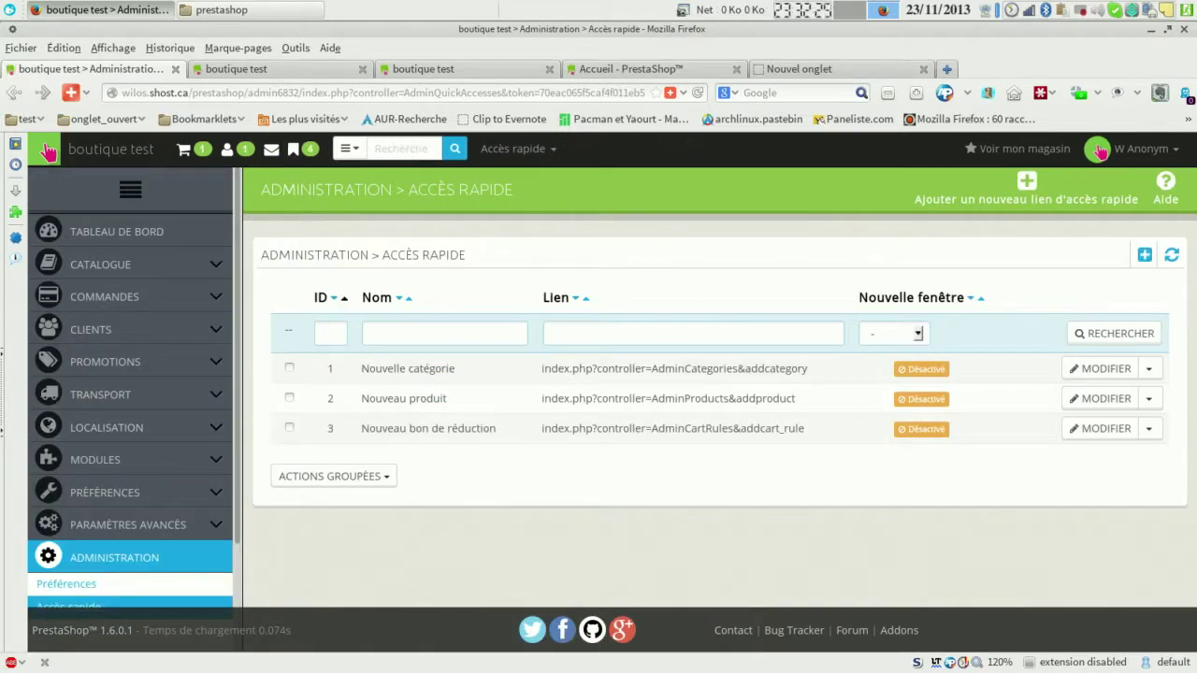
{"action": "key", "text": "Return"}
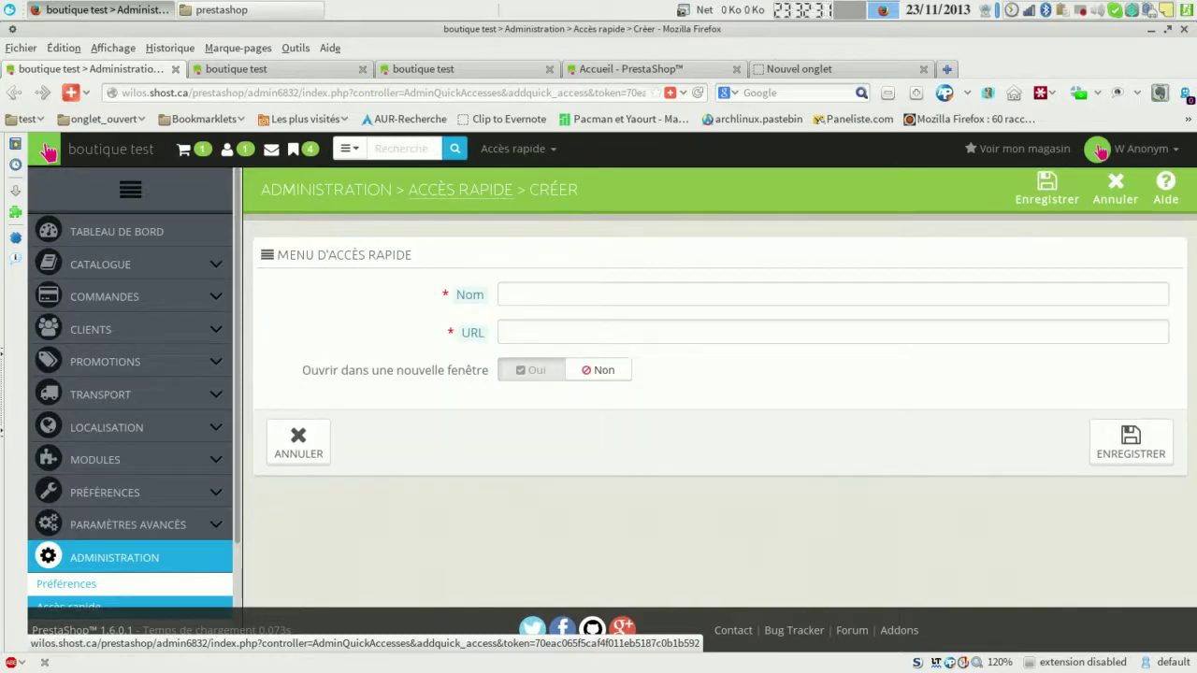
{"action": "key", "text": "Return"}
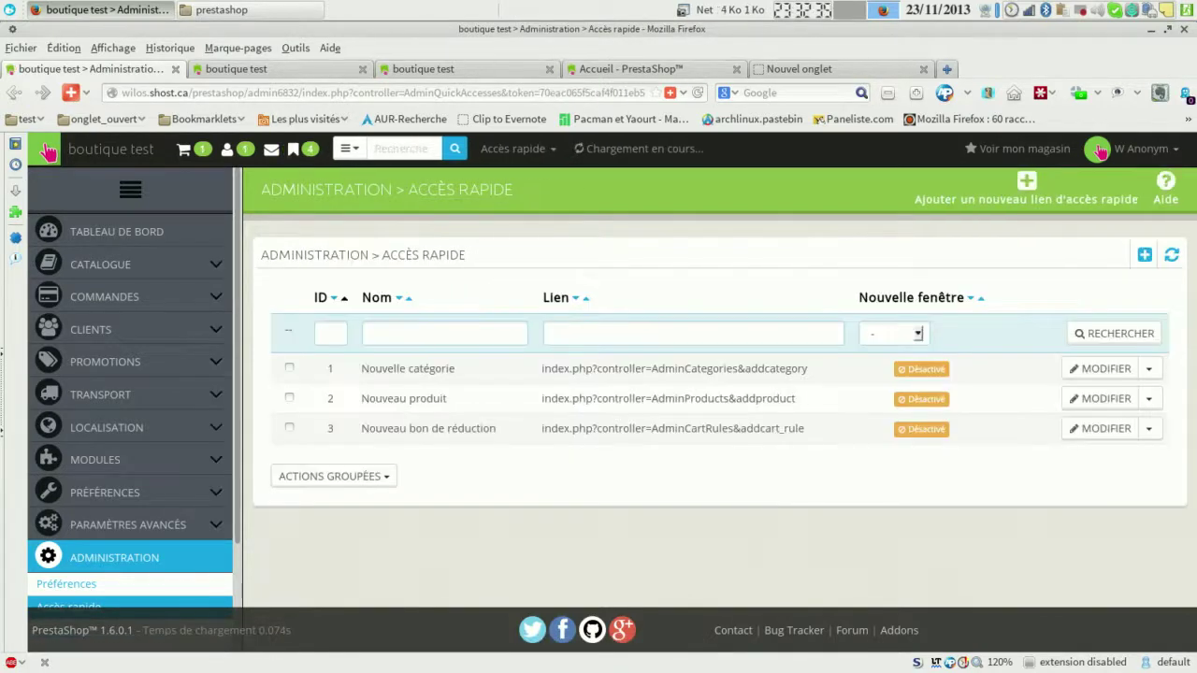
Examine the employee list and employee options under Employés, including the password regeneration help text, and view the Profils list.
{"action": "scroll", "coordinate": [131, 505], "scroll_direction": "down", "scroll_amount": 3}
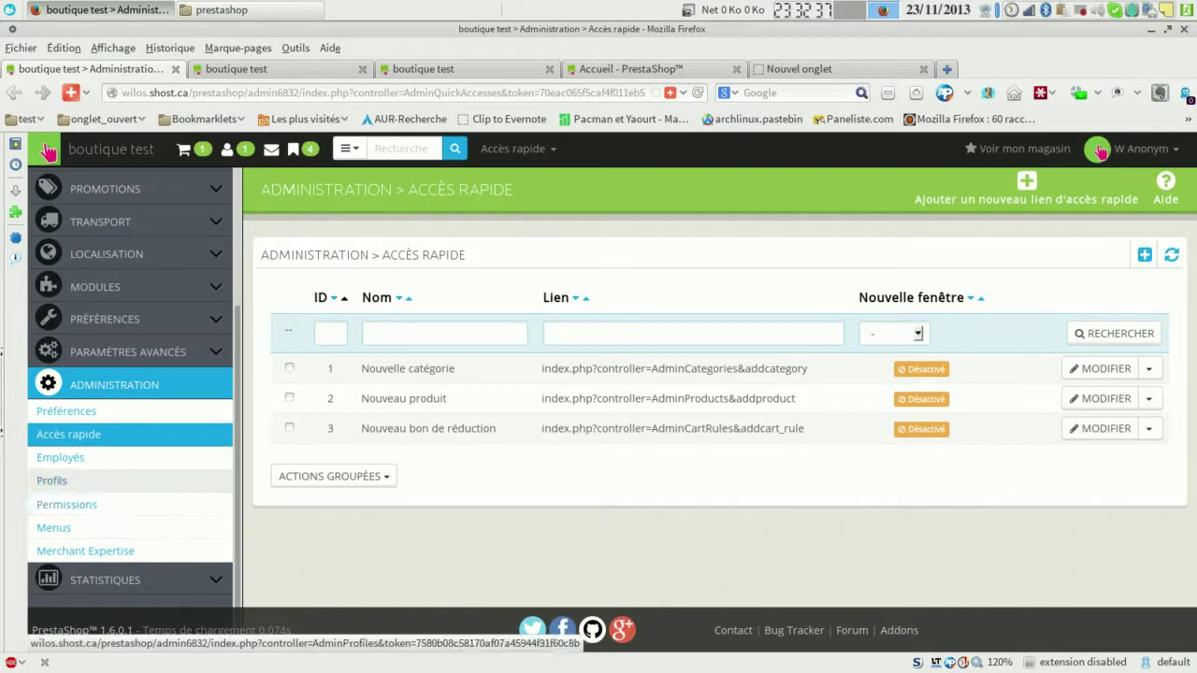
{"action": "left_click", "coordinate": [60, 457]}
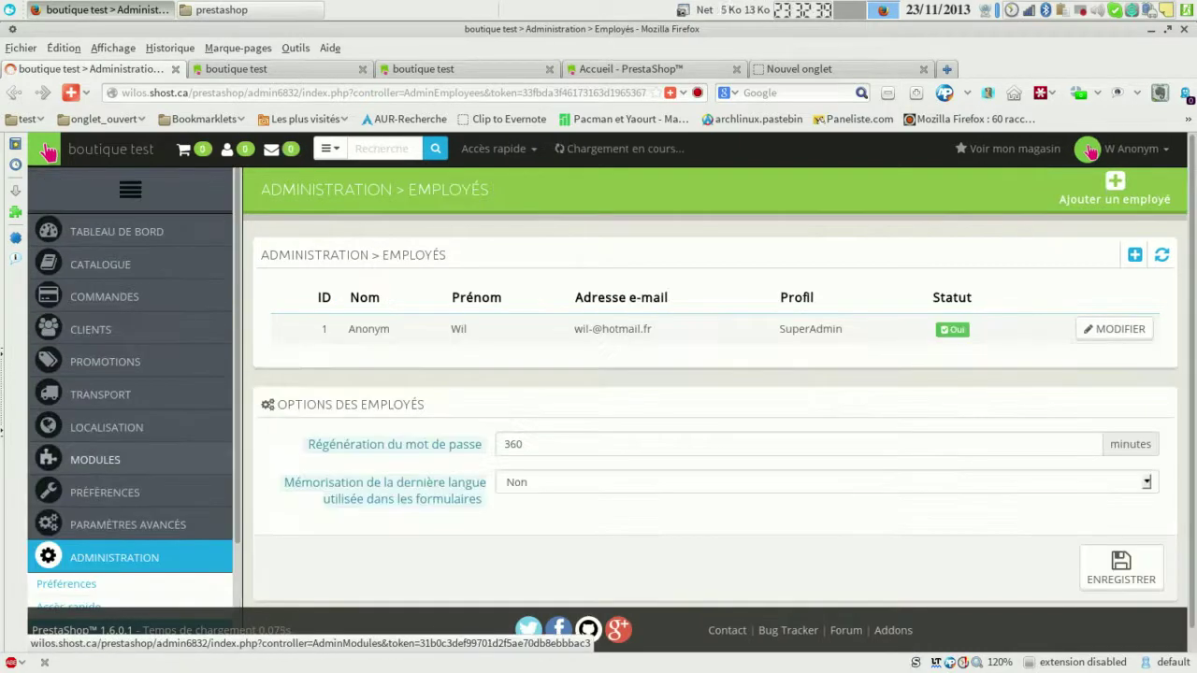
{"action": "mouse_move", "coordinate": [394, 444]}
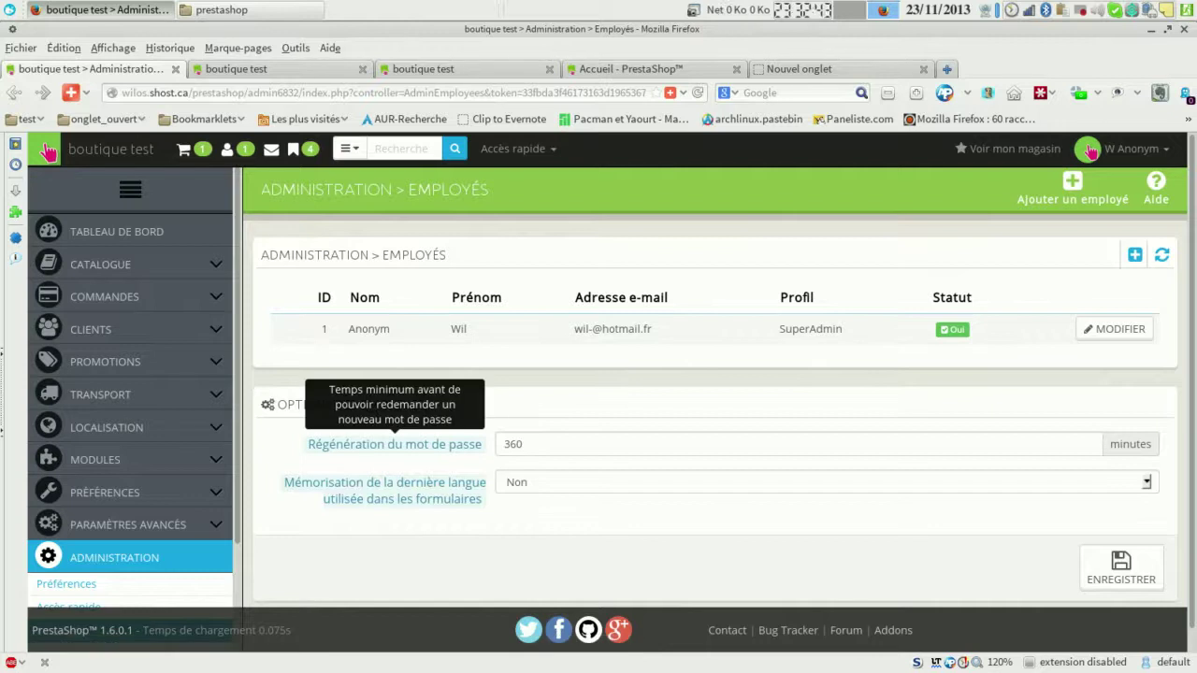
{"action": "mouse_move", "coordinate": [383, 483]}
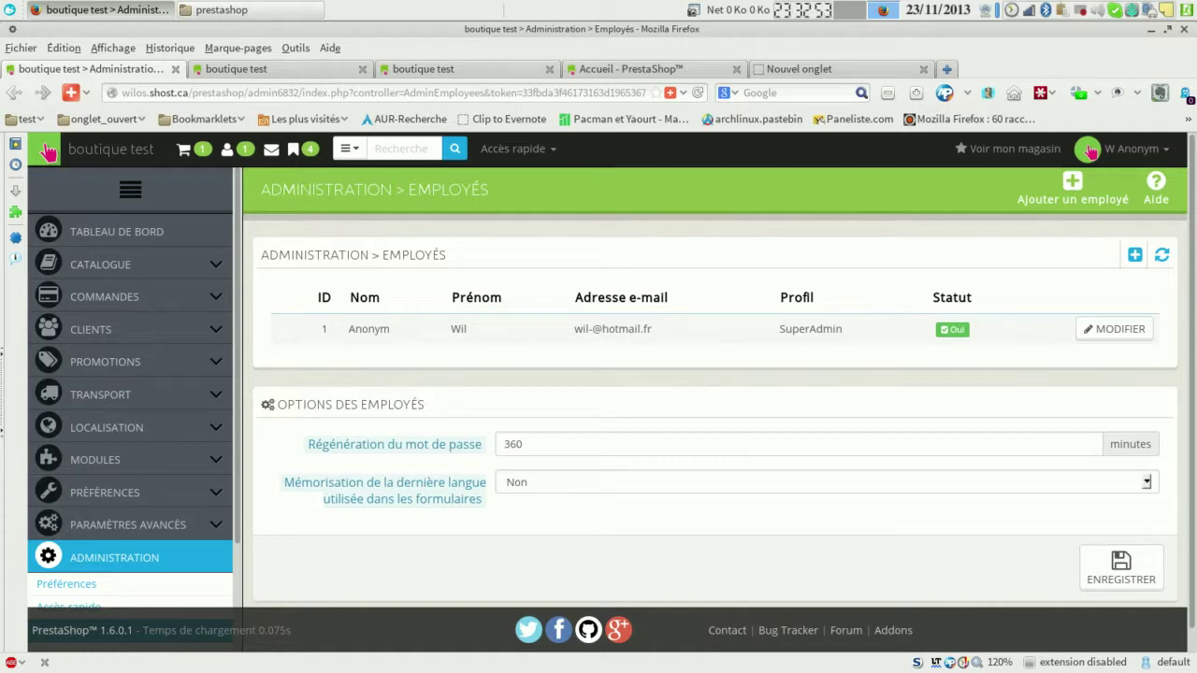
{"action": "scroll", "coordinate": [131, 402], "scroll_direction": "down", "scroll_amount": 3}
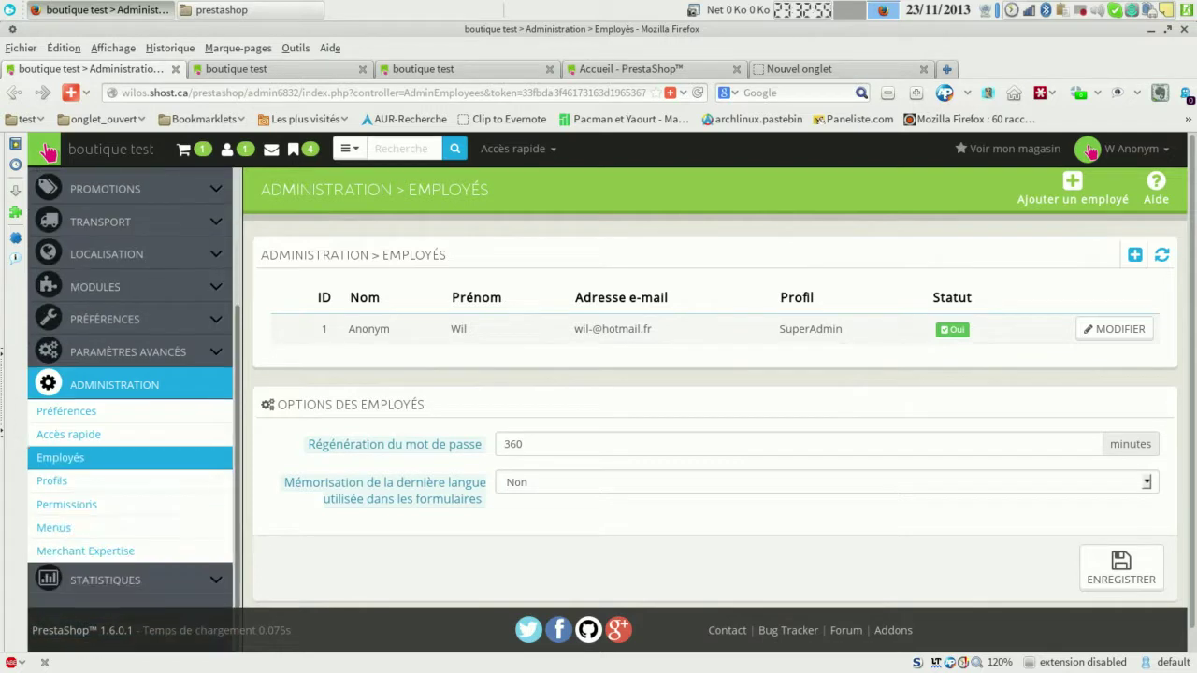
{"action": "left_click", "coordinate": [52, 481]}
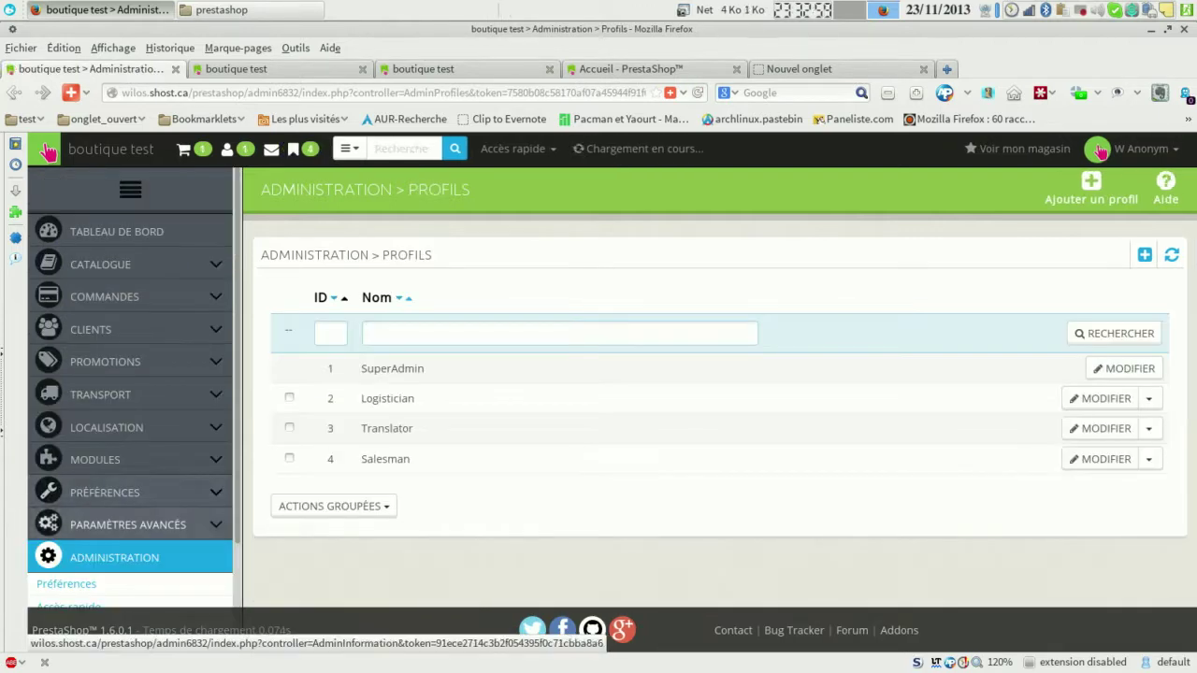
Examine the Logistician profile's menu and module rights on the Permissions page.
{"action": "scroll", "coordinate": [131, 421], "scroll_direction": "down", "scroll_amount": 3}
{"action": "left_click", "coordinate": [66, 504]}
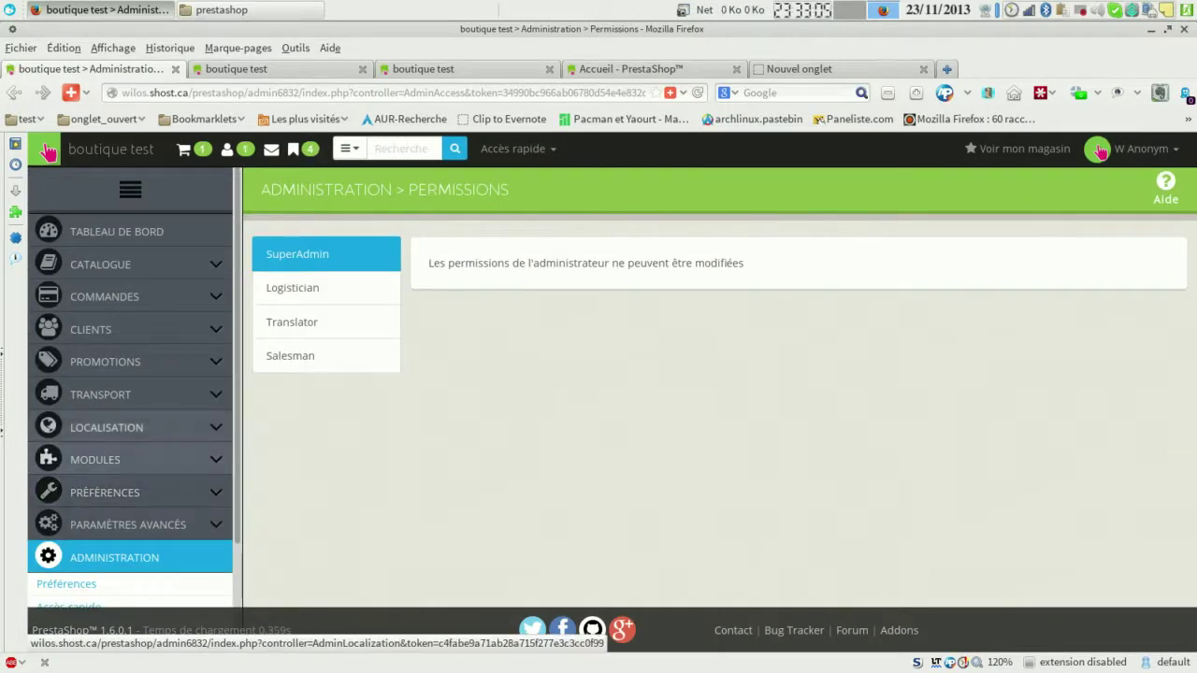
{"action": "left_click", "coordinate": [292, 288]}
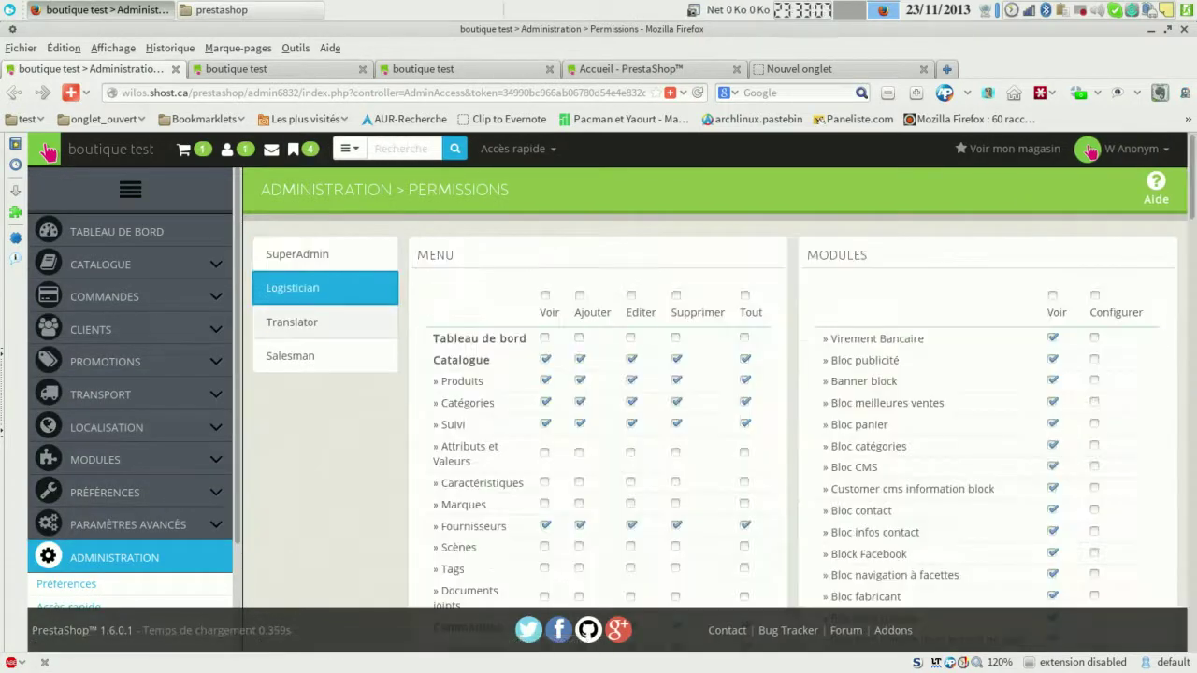
{"action": "scroll", "coordinate": [711, 420], "scroll_direction": "down", "scroll_amount": 1}
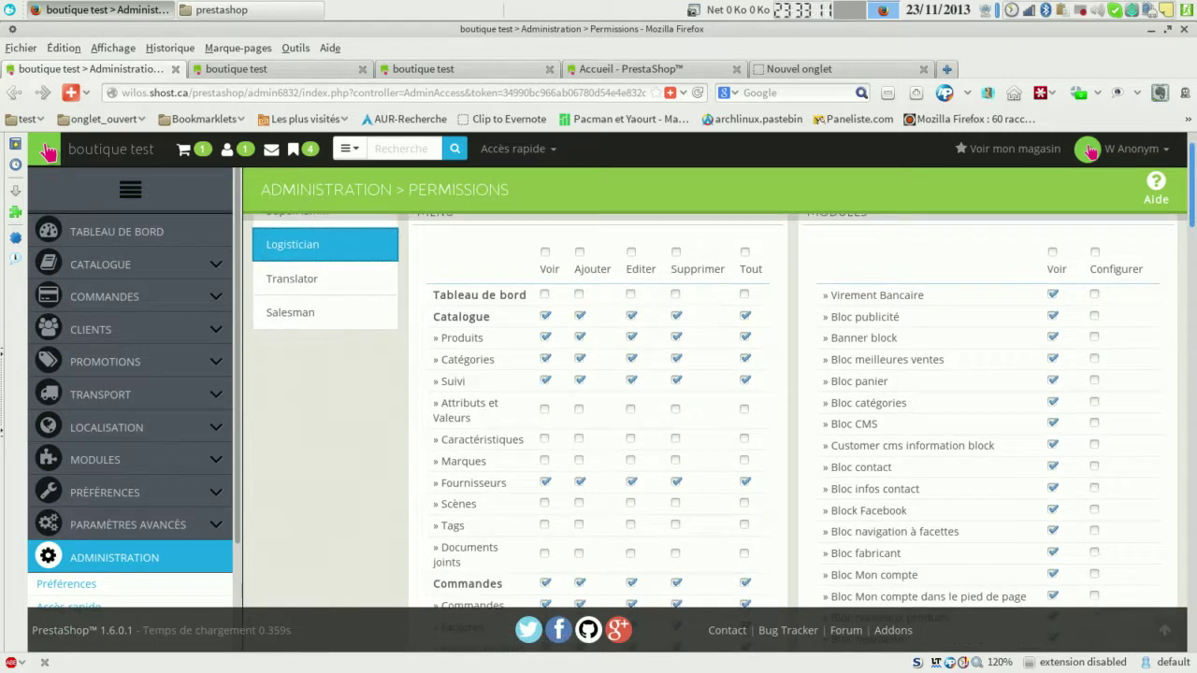
{"action": "scroll", "coordinate": [711, 420], "scroll_direction": "down", "scroll_amount": 8}
{"action": "scroll", "coordinate": [711, 421], "scroll_direction": "up", "scroll_amount": 8}
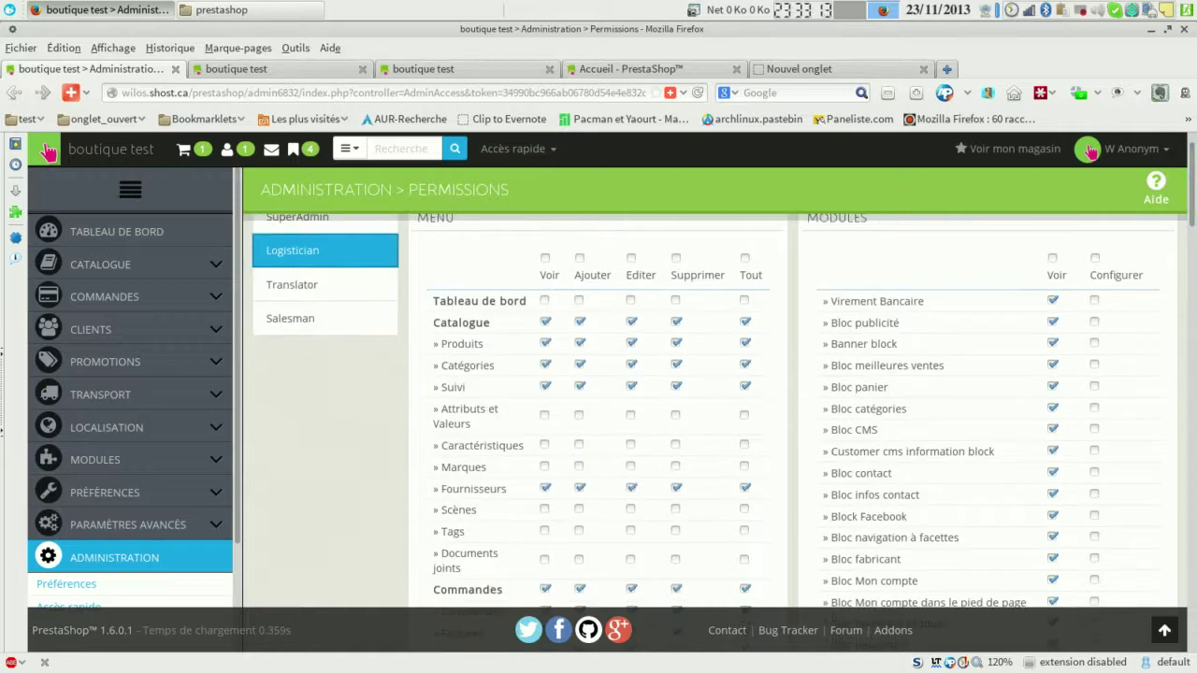
{"action": "scroll", "coordinate": [711, 421], "scroll_direction": "down", "scroll_amount": 12}
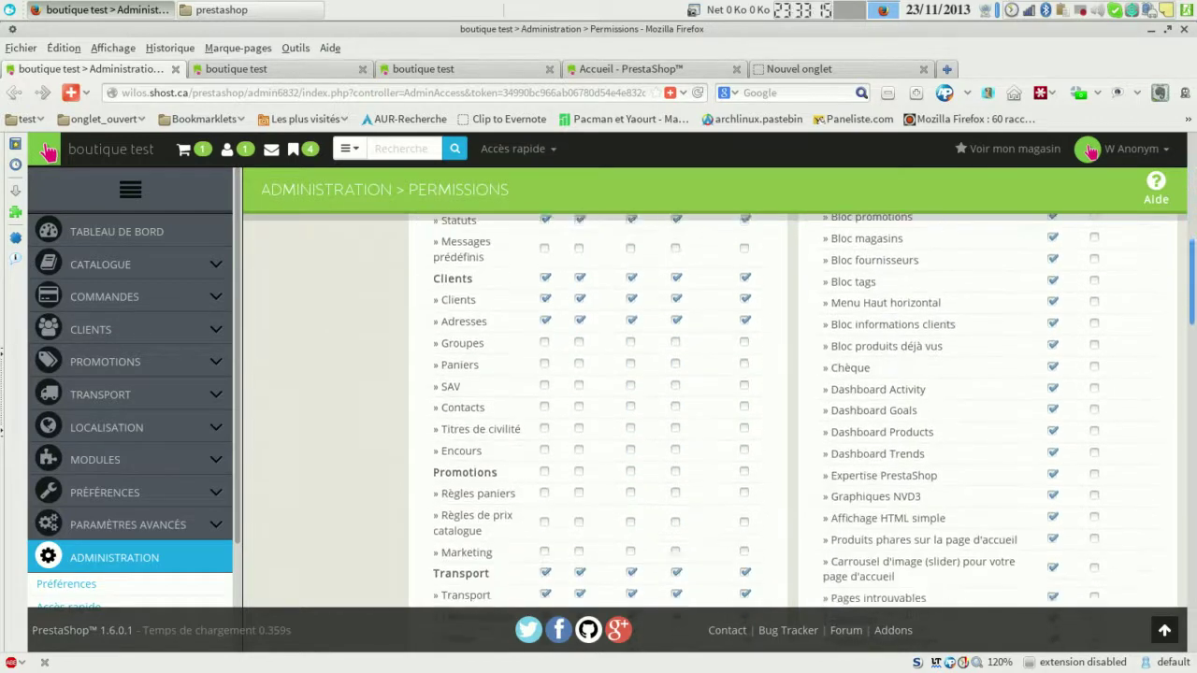
{"action": "scroll", "coordinate": [710, 421], "scroll_direction": "down", "scroll_amount": 12}
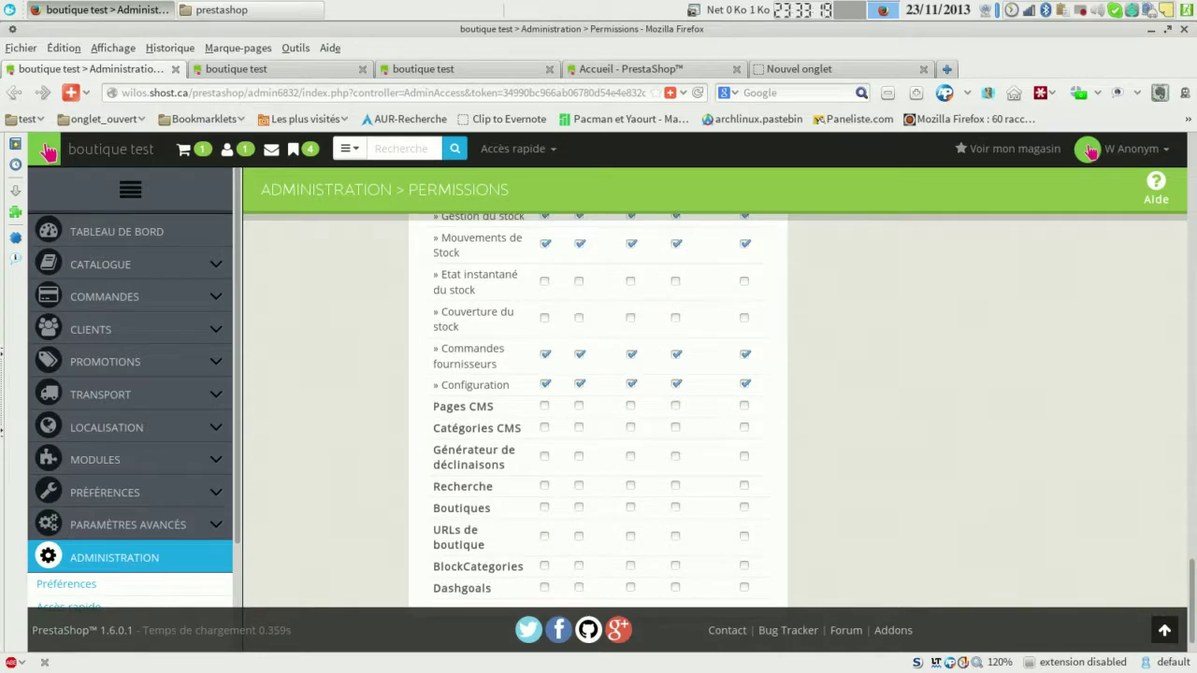
Look through the back-office menu list on the Menus page, and open the Merchant Expertise page.
{"action": "scroll", "coordinate": [131, 421], "scroll_direction": "down", "scroll_amount": 3}
{"action": "left_click", "coordinate": [53, 527]}
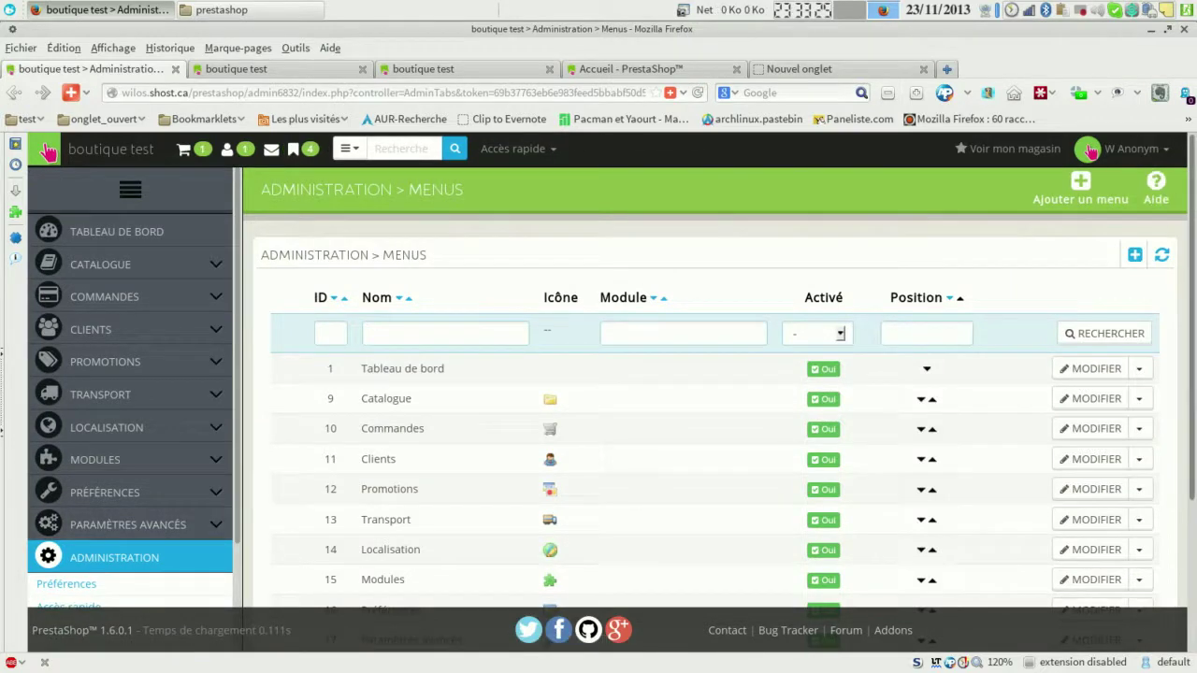
{"action": "scroll", "coordinate": [715, 430], "scroll_direction": "down", "scroll_amount": 4}
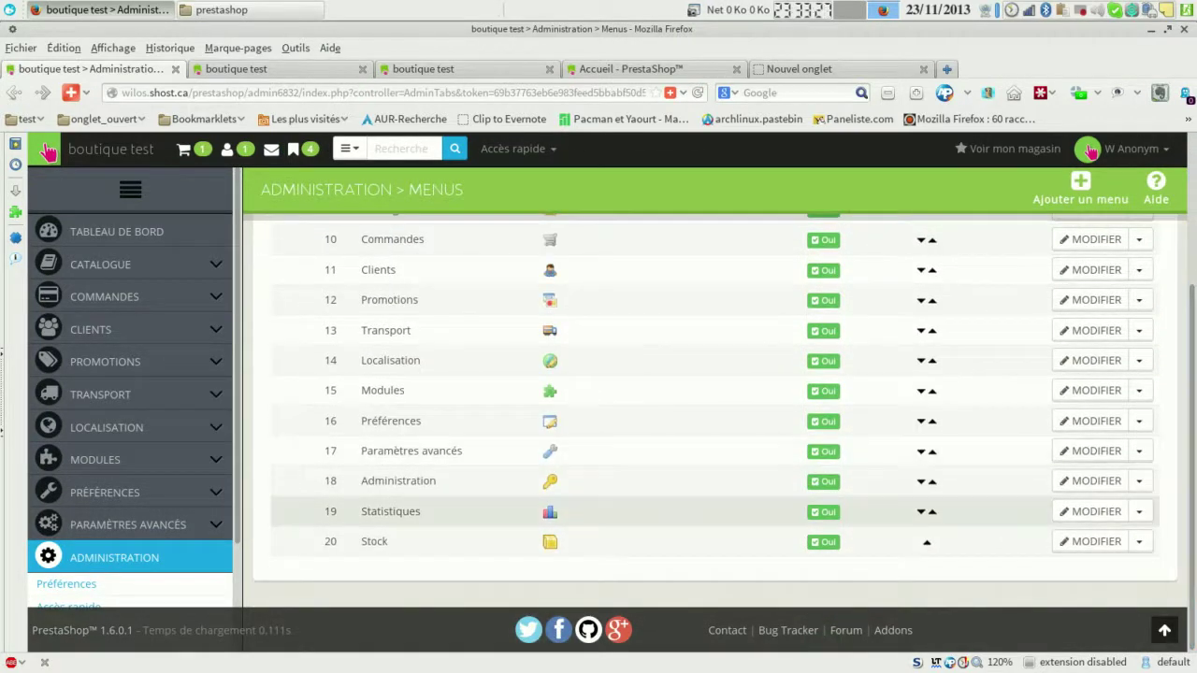
{"action": "scroll", "coordinate": [131, 421], "scroll_direction": "down", "scroll_amount": 3}
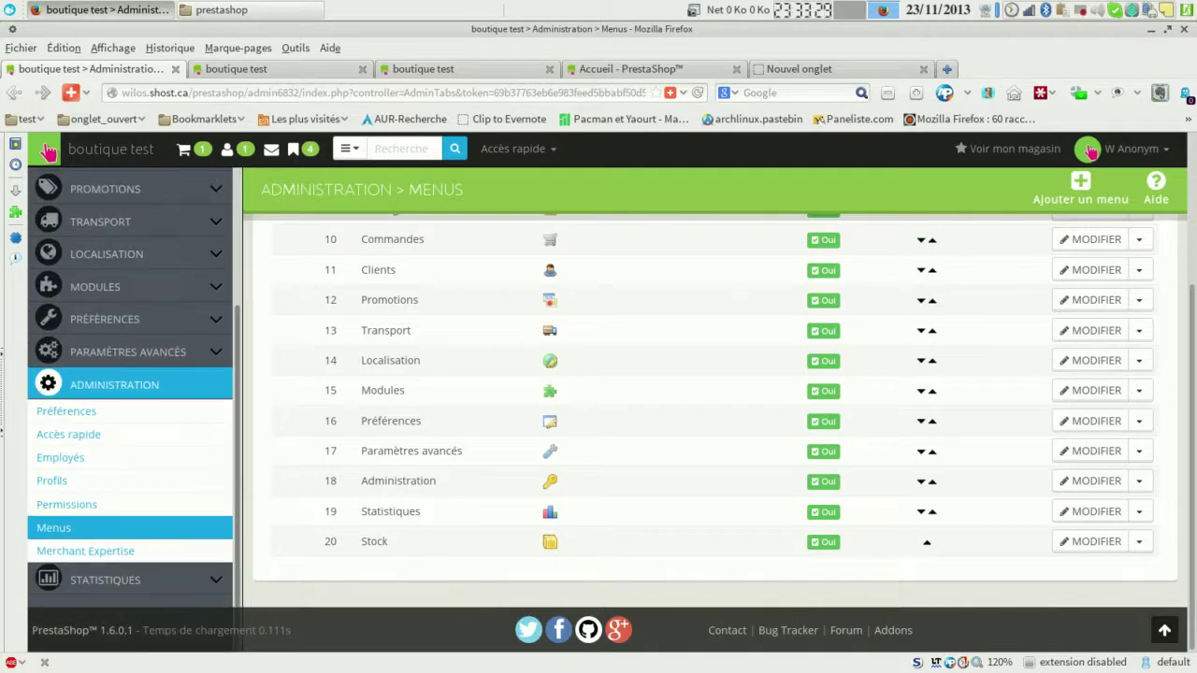
{"action": "left_click", "coordinate": [86, 551]}
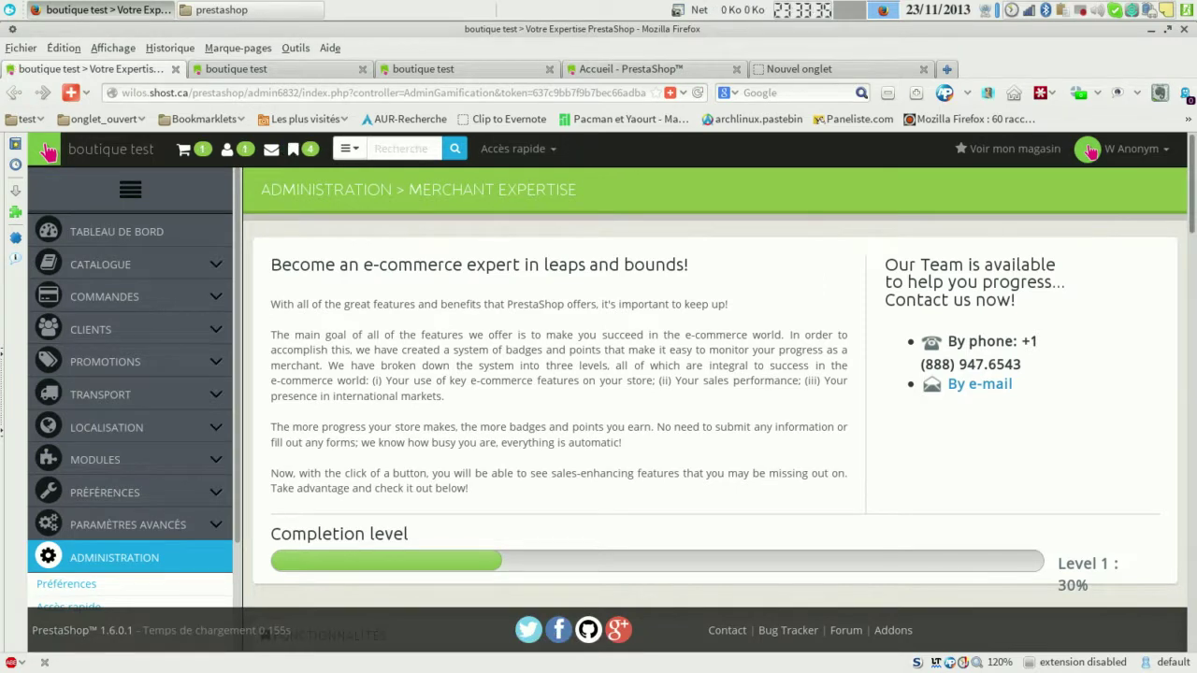
Examine the completion level and the Fonctionnalités badges on the Merchant Expertise page, including the description of a Photos produits badge.
{"action": "scroll", "coordinate": [716, 412], "scroll_direction": "down", "scroll_amount": 5}
{"action": "scroll", "coordinate": [716, 430], "scroll_direction": "down", "scroll_amount": 4}
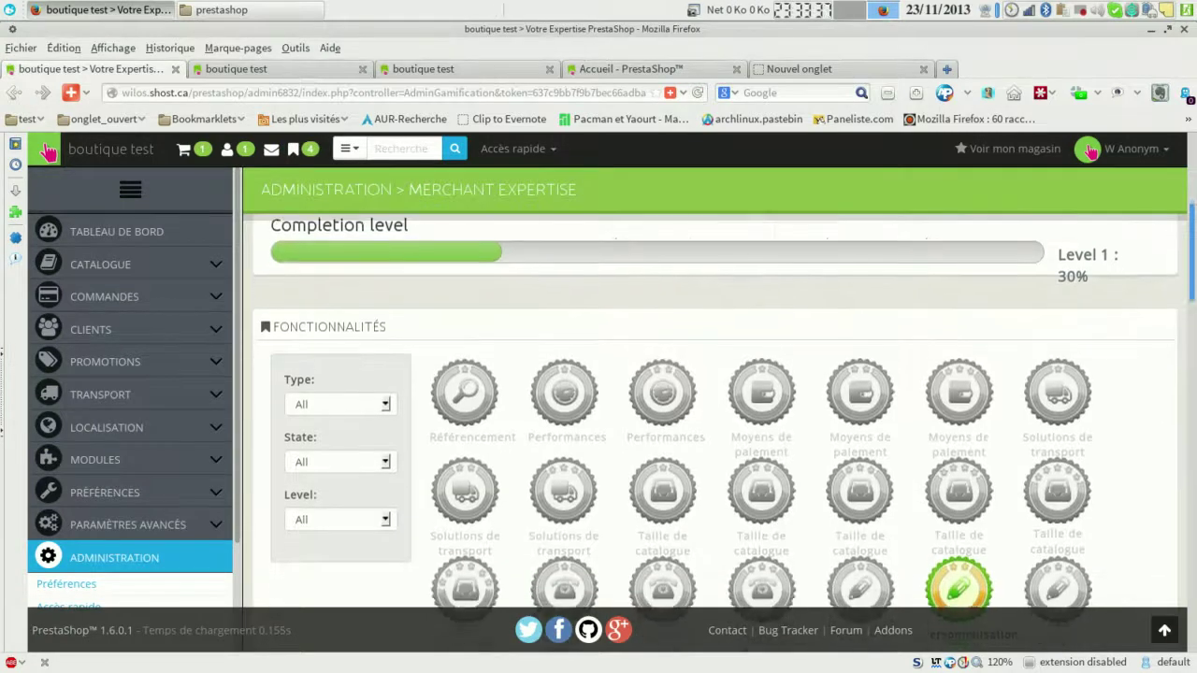
{"action": "scroll", "coordinate": [716, 412], "scroll_direction": "down", "scroll_amount": 4}
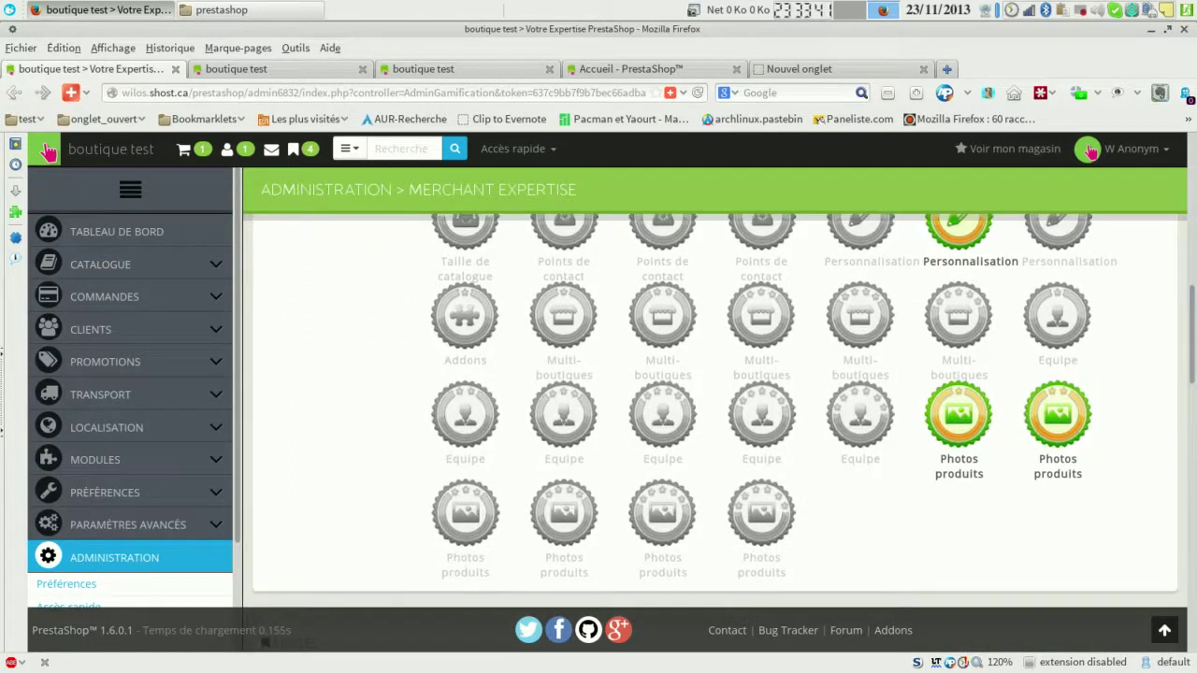
{"action": "mouse_move", "coordinate": [959, 411]}
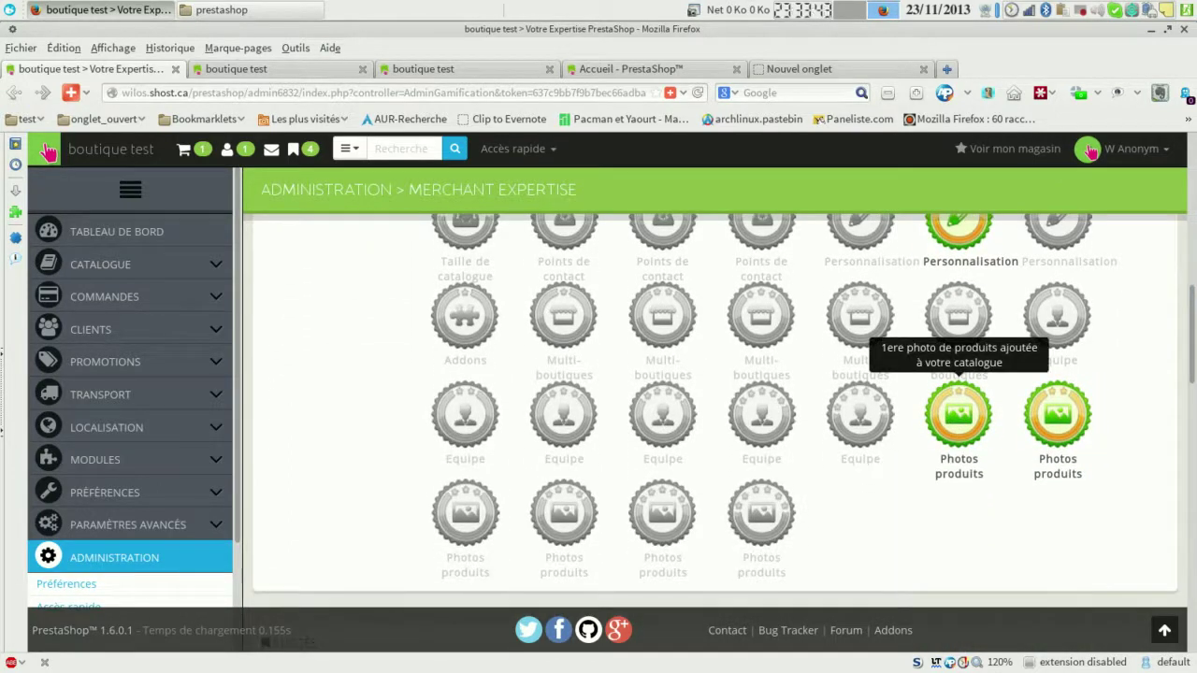
{"action": "mouse_move", "coordinate": [861, 411]}
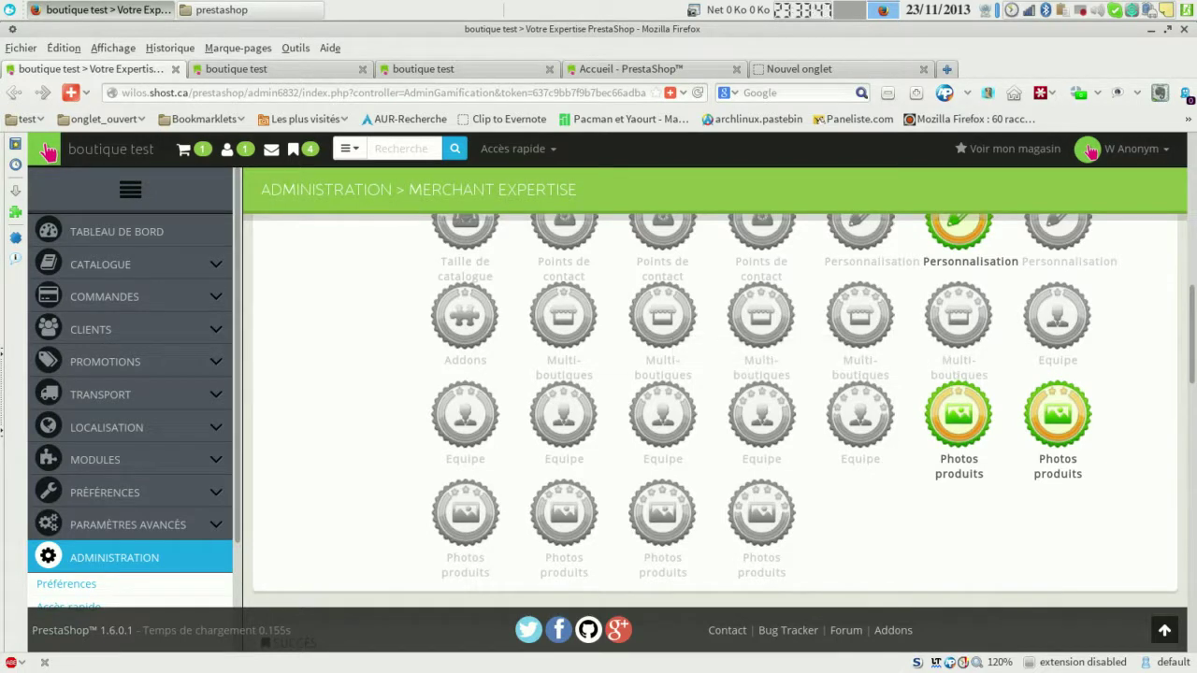
Open the Statistiques page and look through its Equipement report.
{"action": "scroll", "coordinate": [130, 411], "scroll_direction": "down", "scroll_amount": 3}
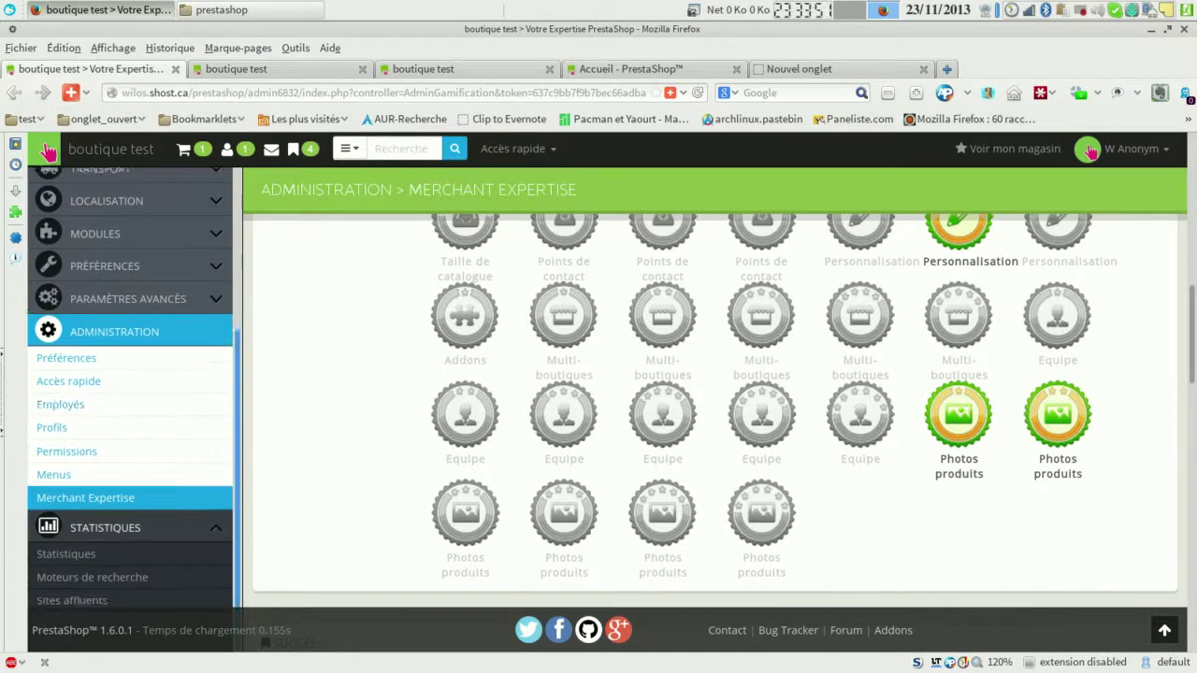
{"action": "mouse_move", "coordinate": [104, 580]}
{"action": "left_click", "coordinate": [65, 536]}
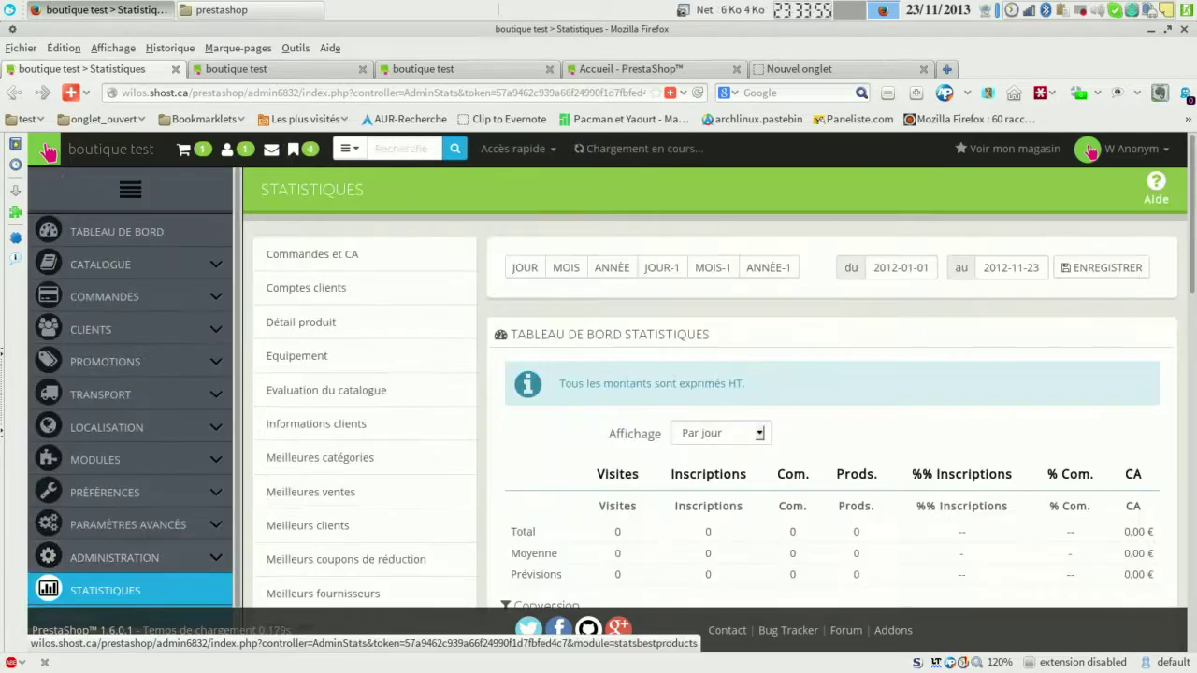
{"action": "left_click", "coordinate": [300, 355]}
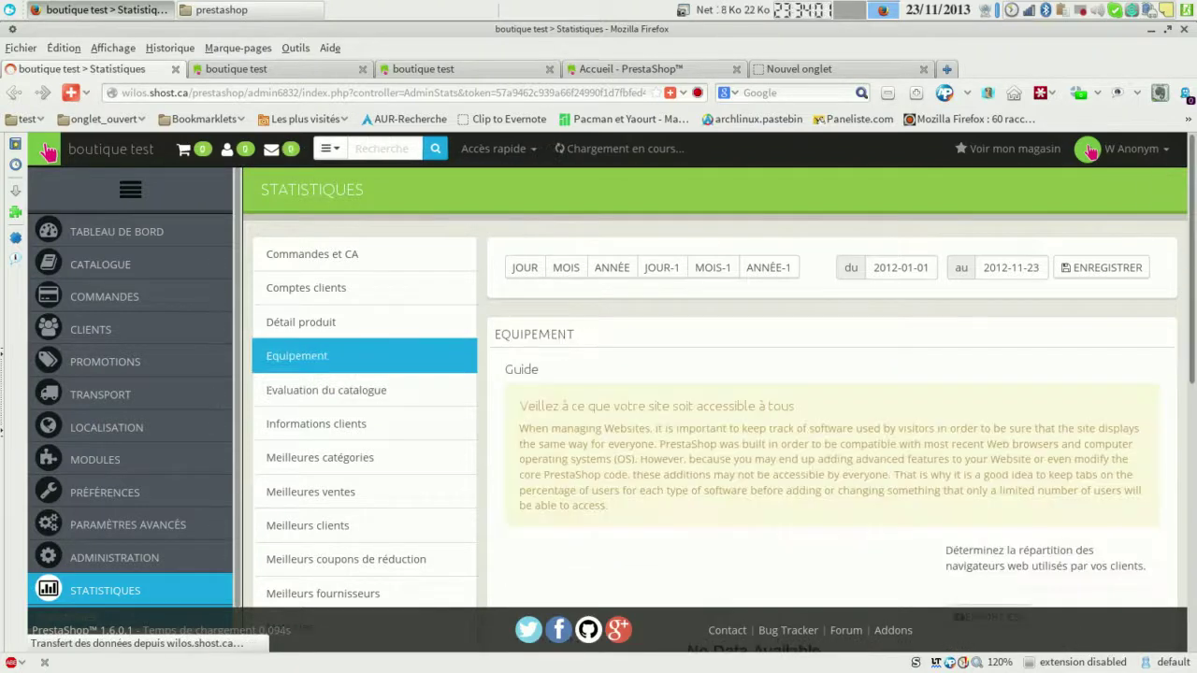
{"action": "scroll", "coordinate": [710, 421], "scroll_direction": "down", "scroll_amount": 5}
{"action": "scroll", "coordinate": [710, 421], "scroll_direction": "down", "scroll_amount": 3}
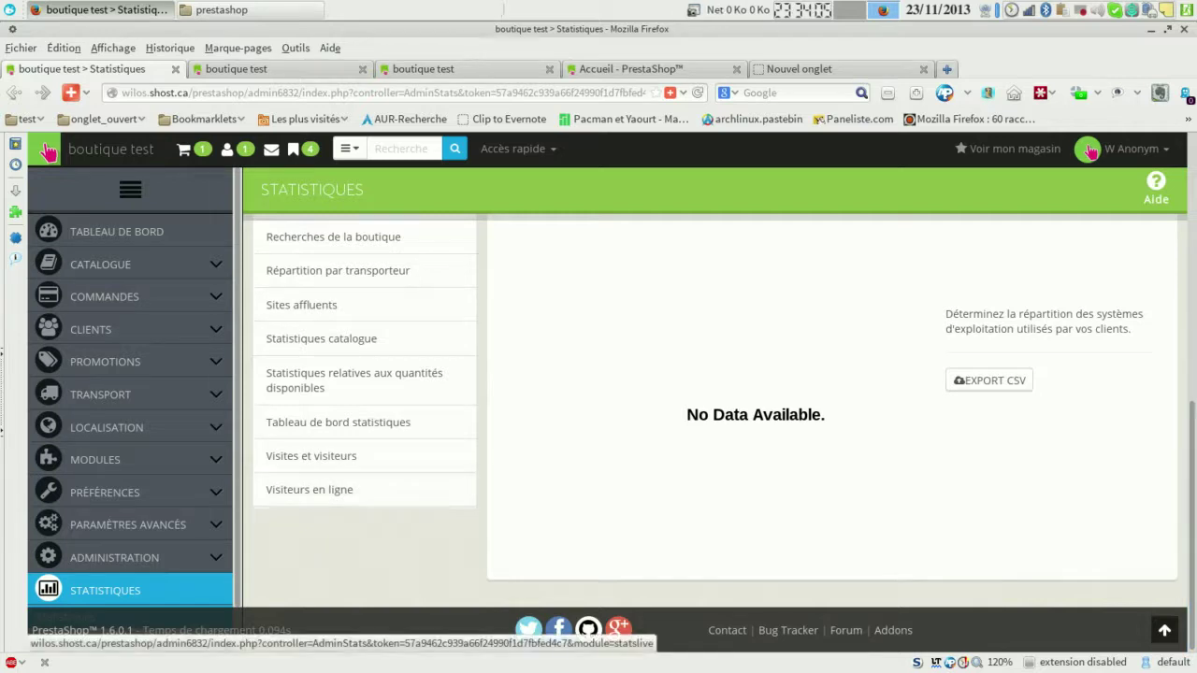
View the Moteurs de recherche list under Statistiques and collapse the back-office side menu.
{"action": "scroll", "coordinate": [131, 393], "scroll_direction": "down", "scroll_amount": 2}
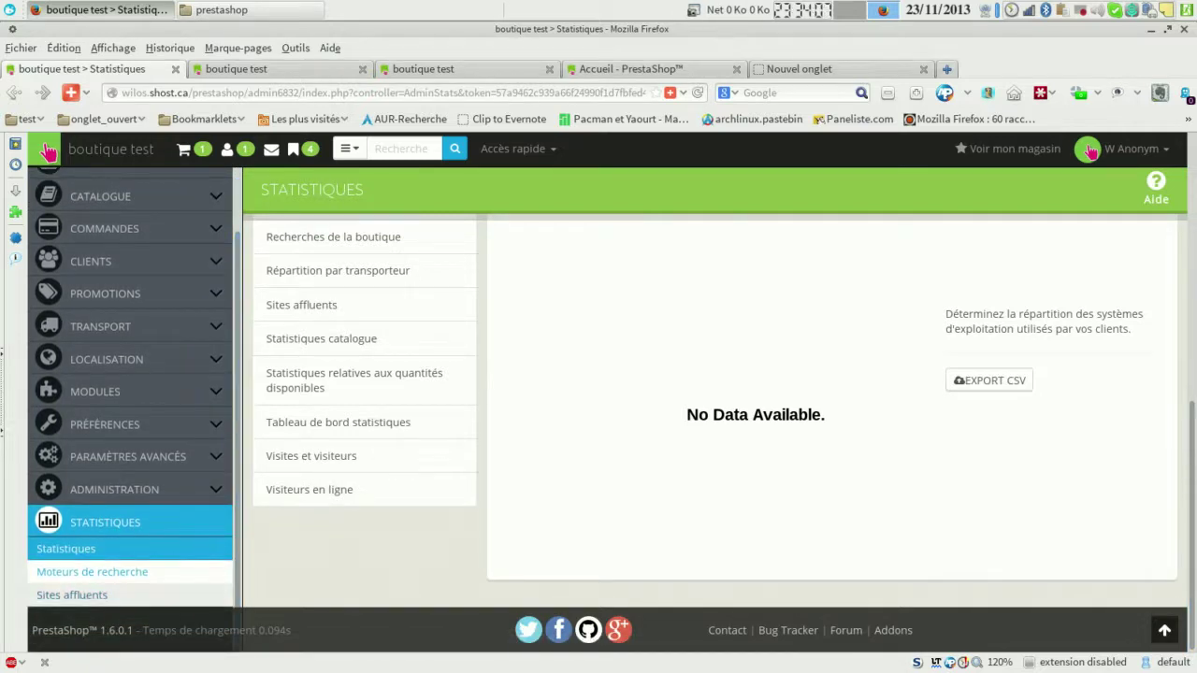
{"action": "left_click", "coordinate": [92, 572]}
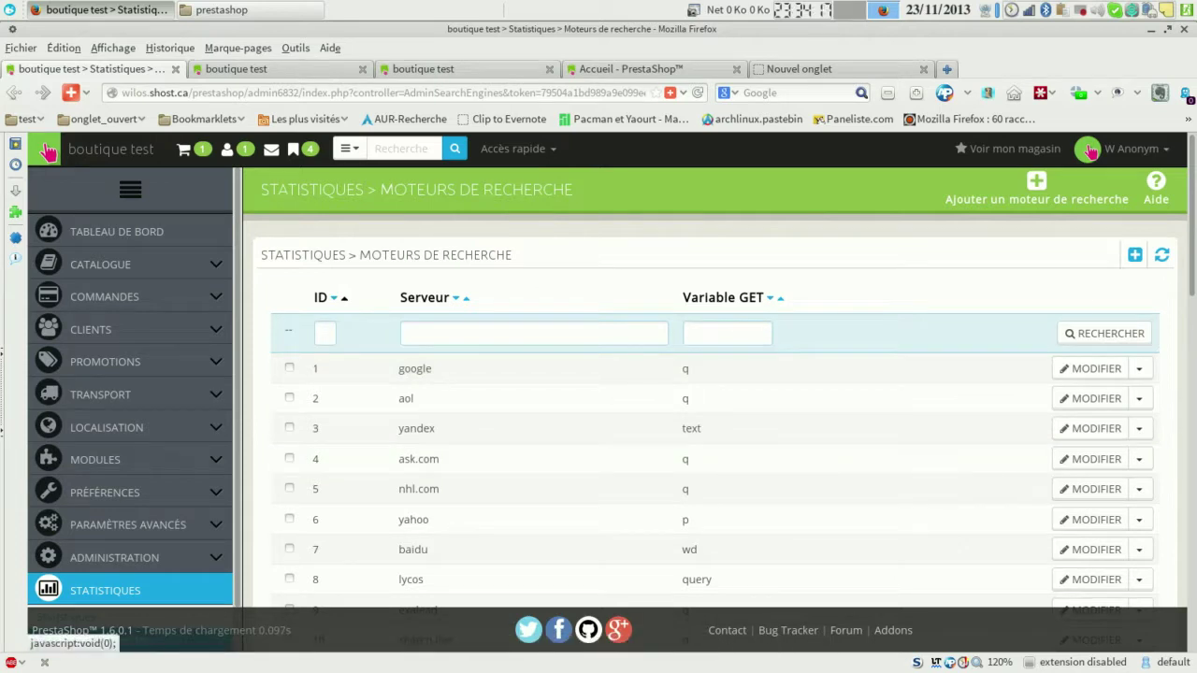
{"action": "left_click", "coordinate": [130, 189]}
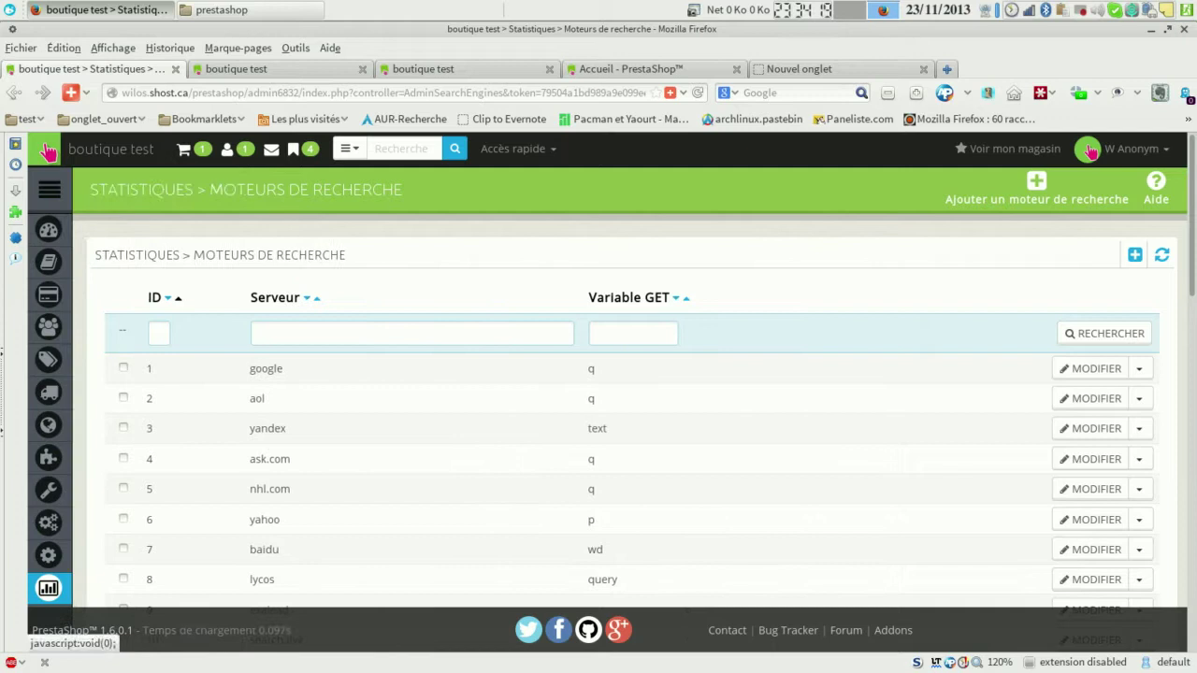
Open the order from the Dernières commandes notifications and review its status, shipping and product details.
{"action": "left_click", "coordinate": [183, 149]}
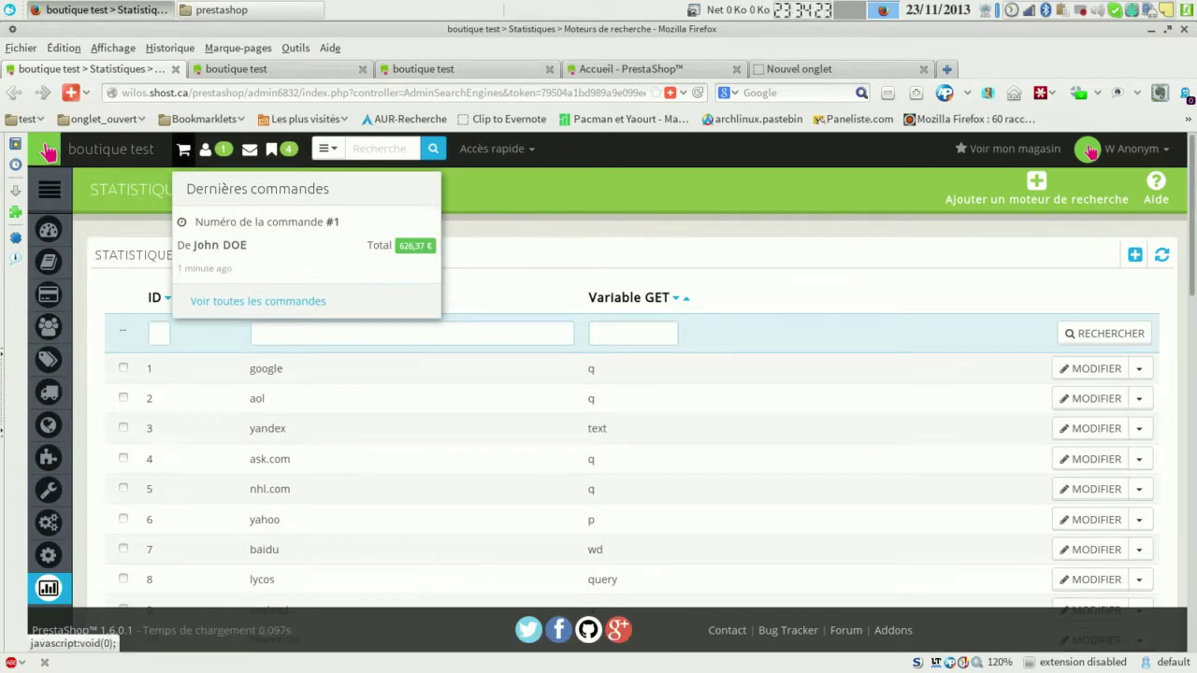
{"action": "left_click", "coordinate": [258, 301]}
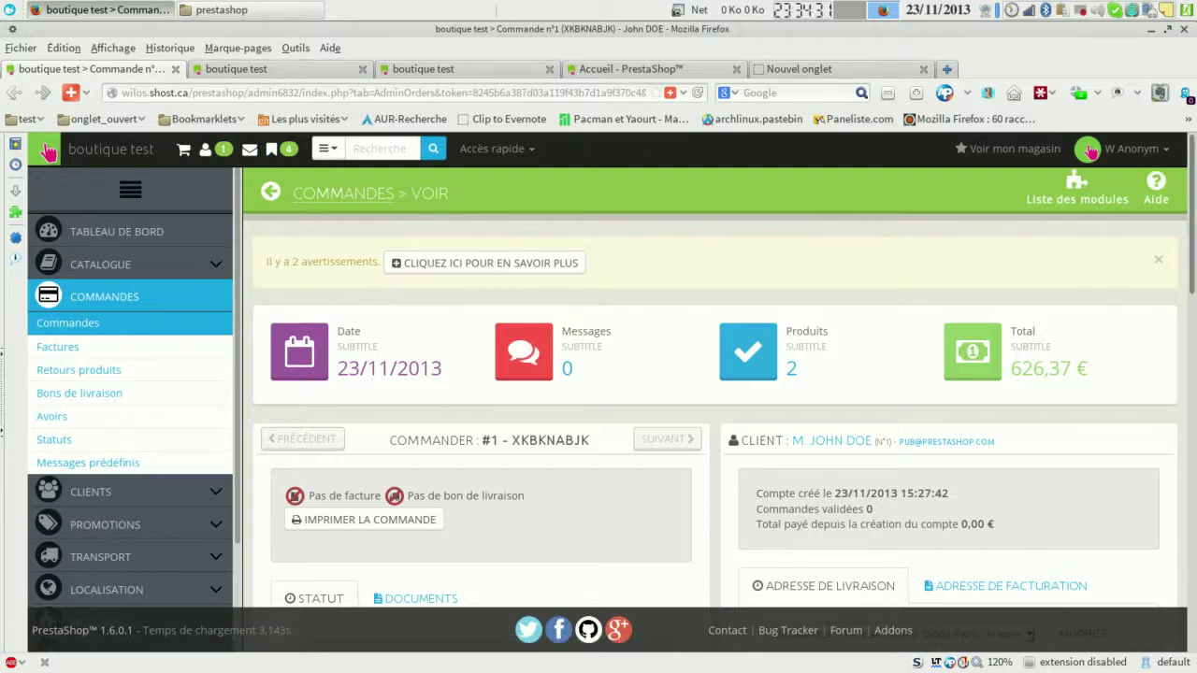
{"action": "scroll", "coordinate": [1091, 152], "scroll_direction": "down", "scroll_amount": 5}
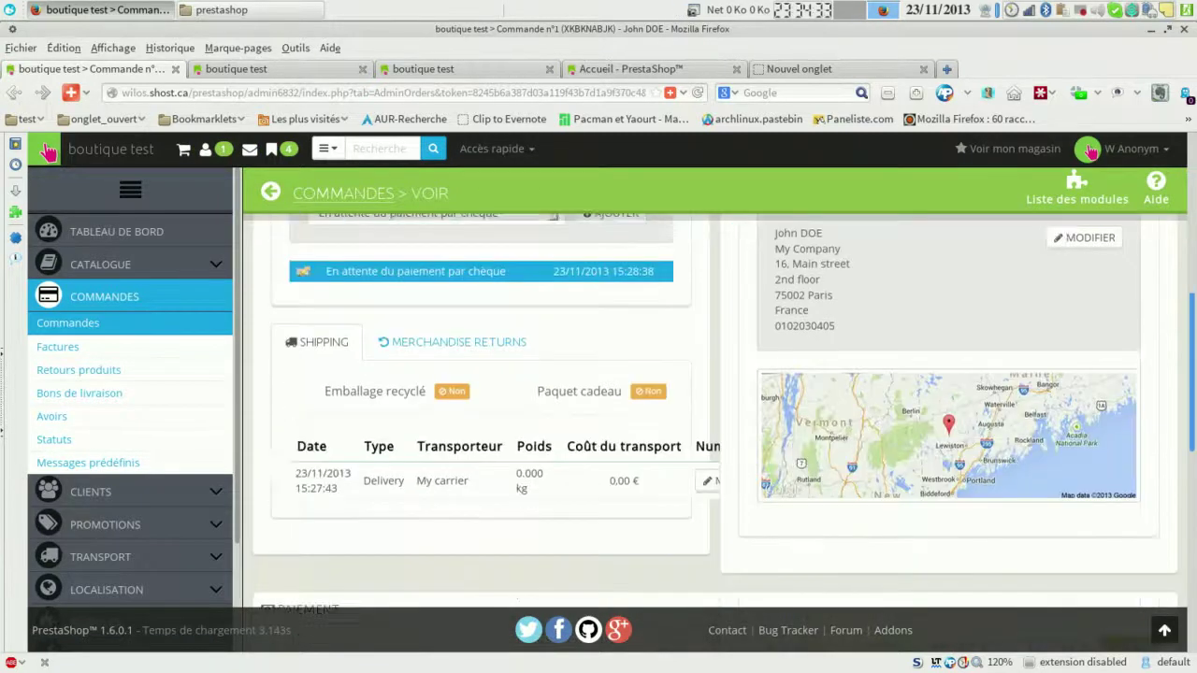
{"action": "scroll", "coordinate": [1091, 152], "scroll_direction": "down", "scroll_amount": 1}
{"action": "scroll", "coordinate": [1091, 152], "scroll_direction": "down", "scroll_amount": 7}
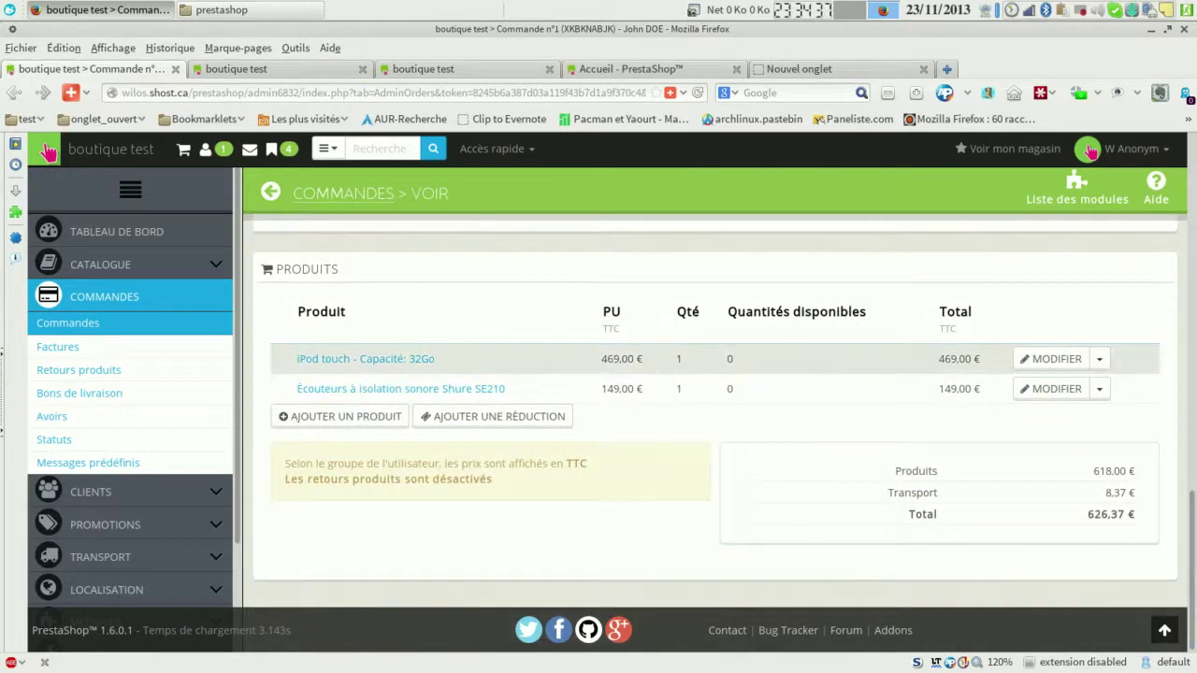
Open the newest customer's record from the Dernières inscriptions notifications and examine the orders, carts, connections and groups.
{"action": "left_click", "coordinate": [205, 150]}
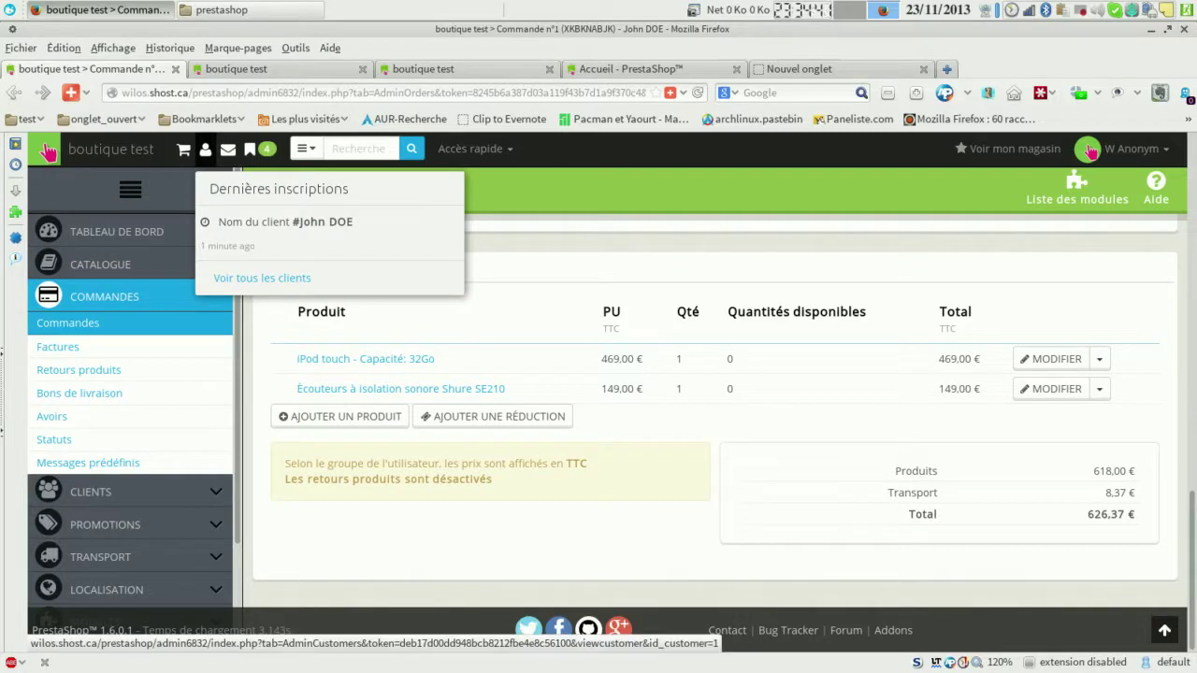
{"action": "left_click", "coordinate": [322, 222]}
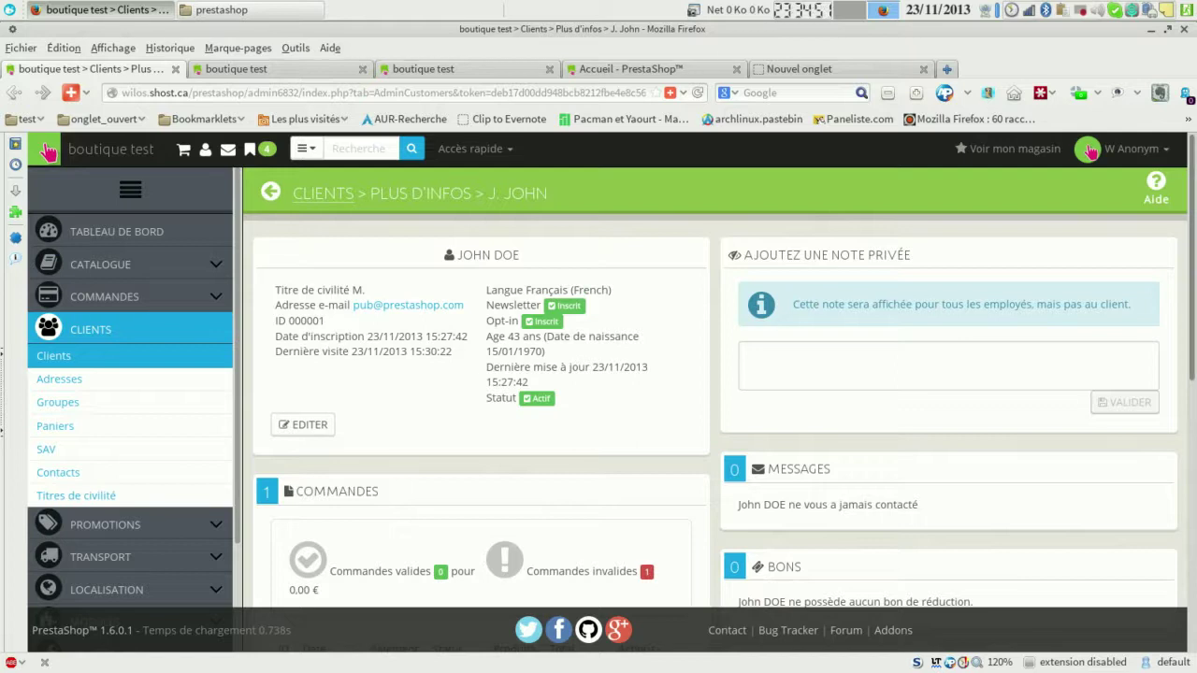
{"action": "scroll", "coordinate": [1091, 152], "scroll_direction": "down", "scroll_amount": 3}
{"action": "scroll", "coordinate": [1091, 152], "scroll_direction": "down", "scroll_amount": 2}
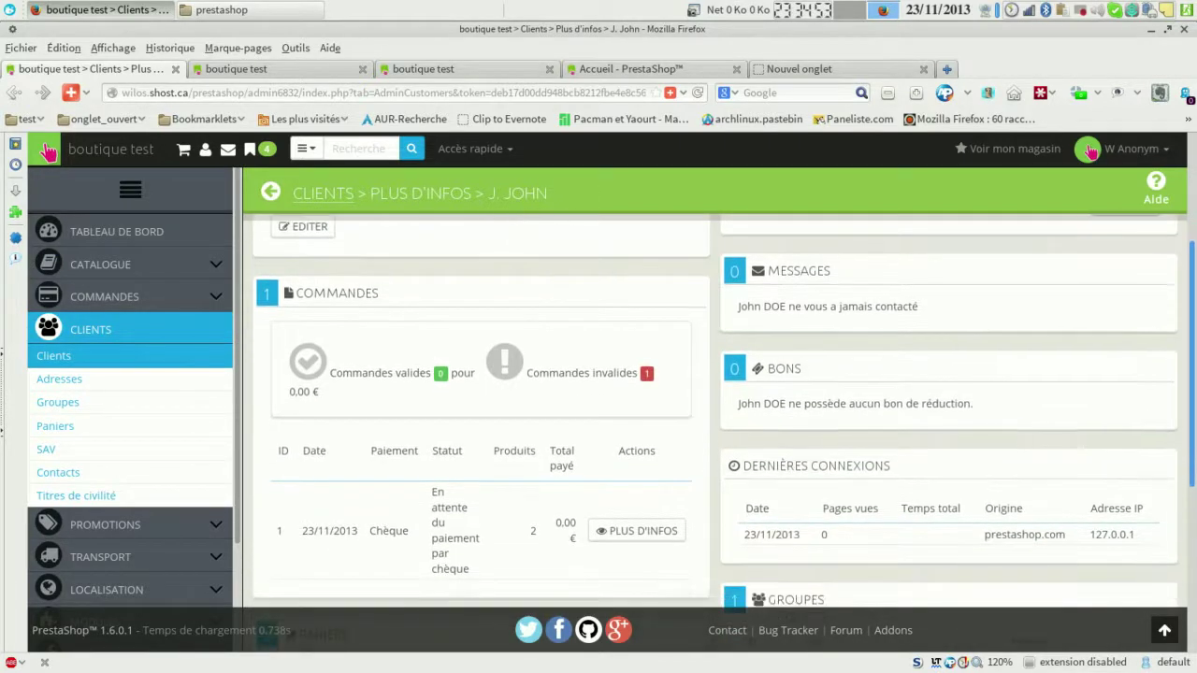
{"action": "scroll", "coordinate": [1091, 152], "scroll_direction": "down", "scroll_amount": 1}
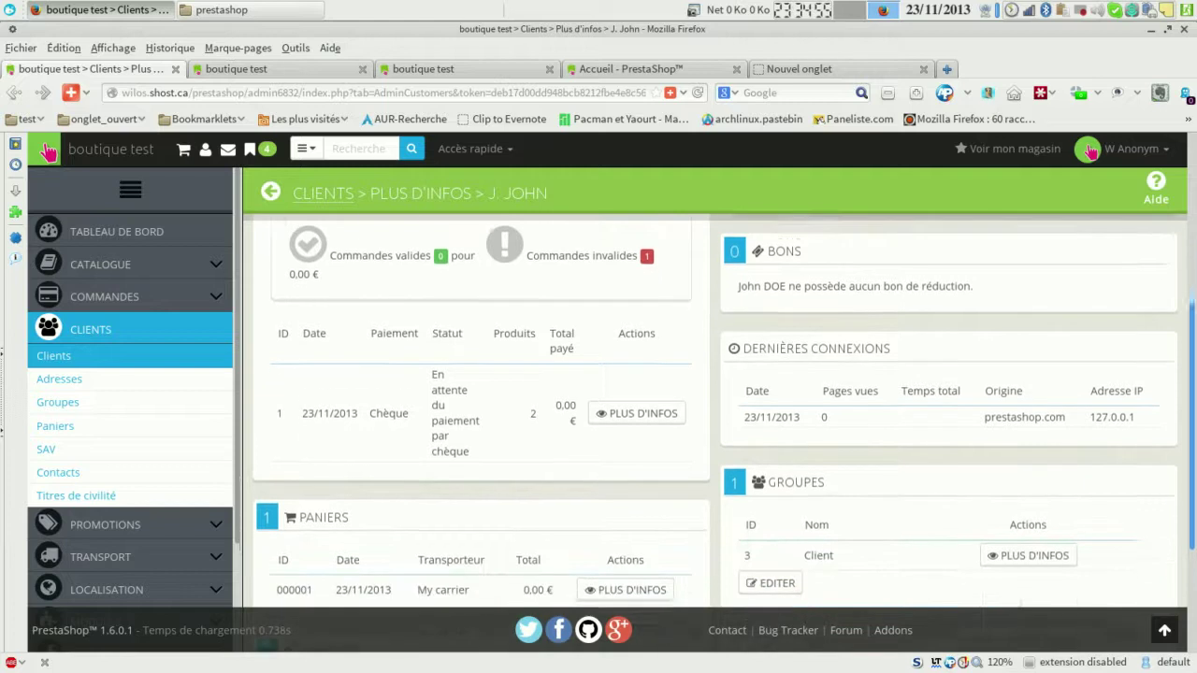
{"action": "scroll", "coordinate": [1090, 151], "scroll_direction": "up", "scroll_amount": 1}
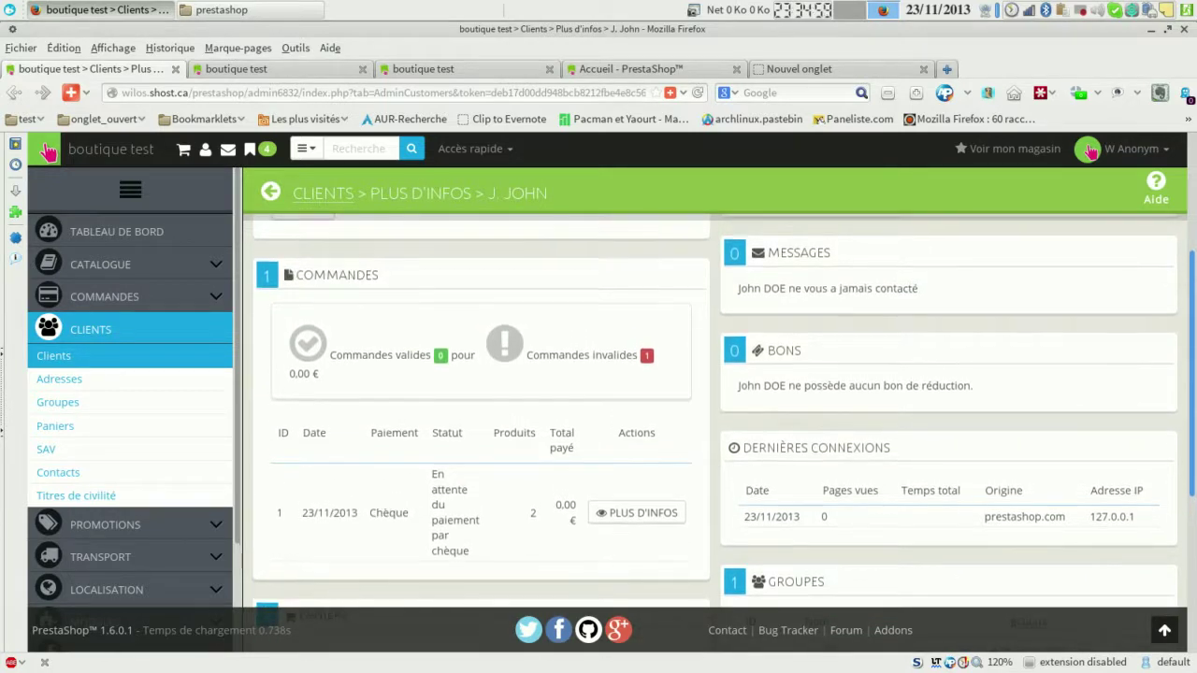
{"action": "scroll", "coordinate": [1091, 151], "scroll_direction": "down", "scroll_amount": 4}
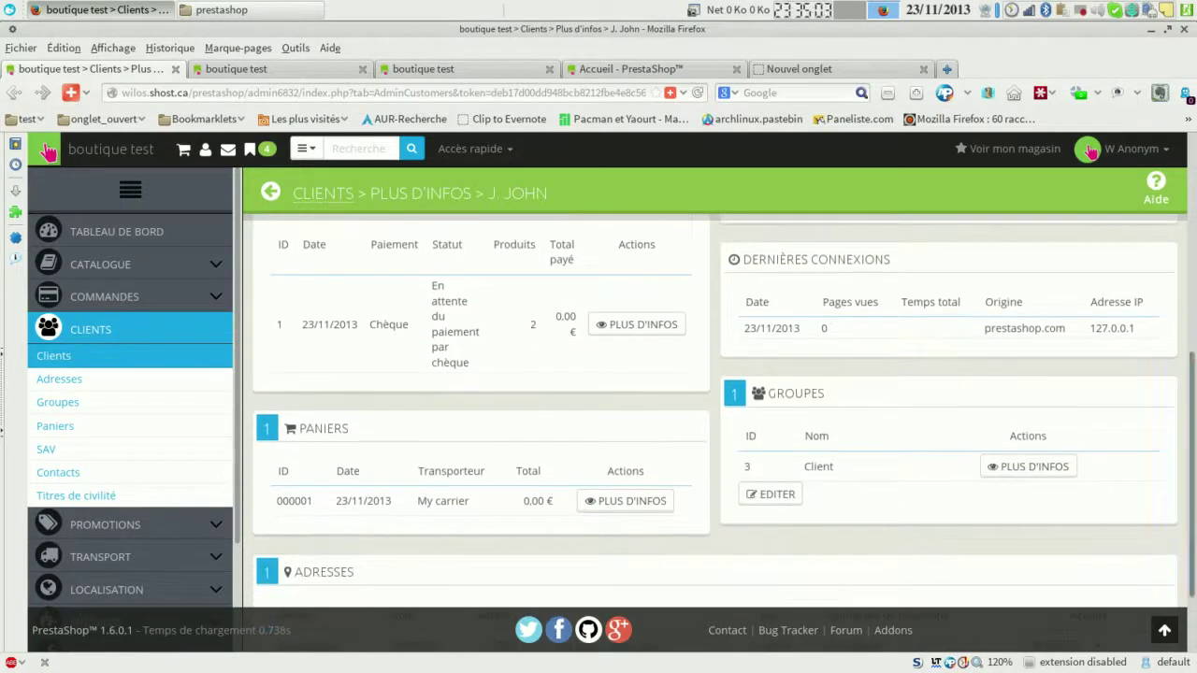
Open the order paid by Chèque from the customer's record and review its status, delivery address and shipping.
{"action": "left_click", "coordinate": [637, 324]}
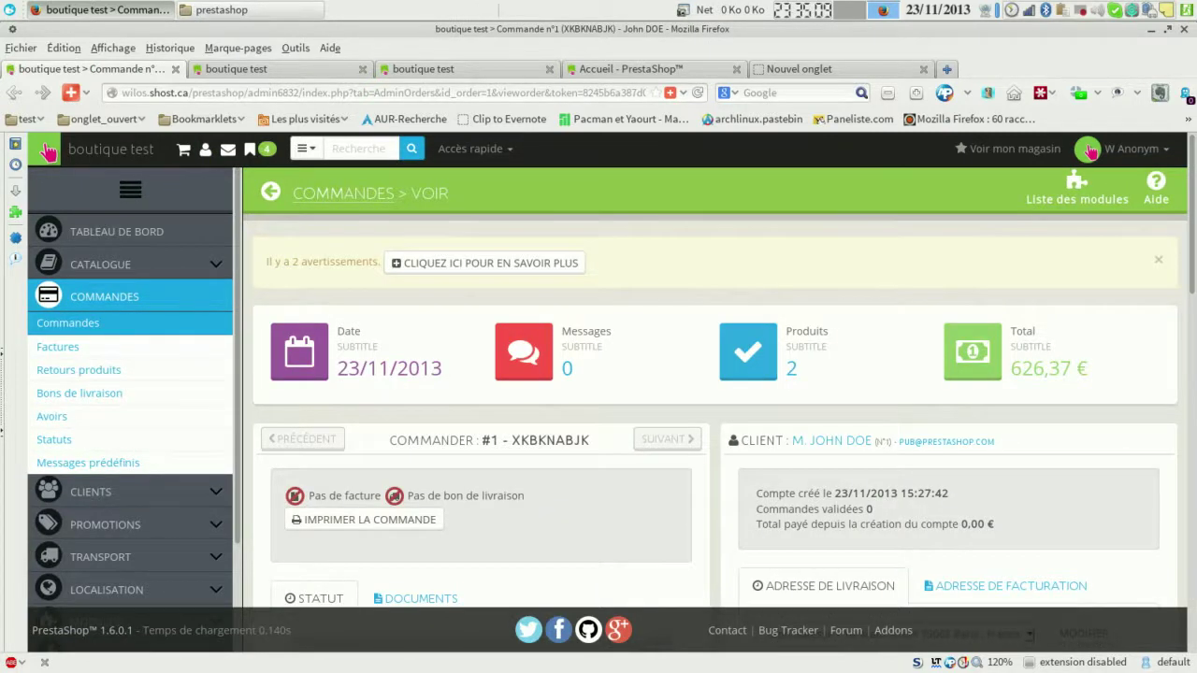
{"action": "scroll", "coordinate": [1091, 152], "scroll_direction": "down", "scroll_amount": 1}
{"action": "scroll", "coordinate": [1090, 152], "scroll_direction": "down", "scroll_amount": 4}
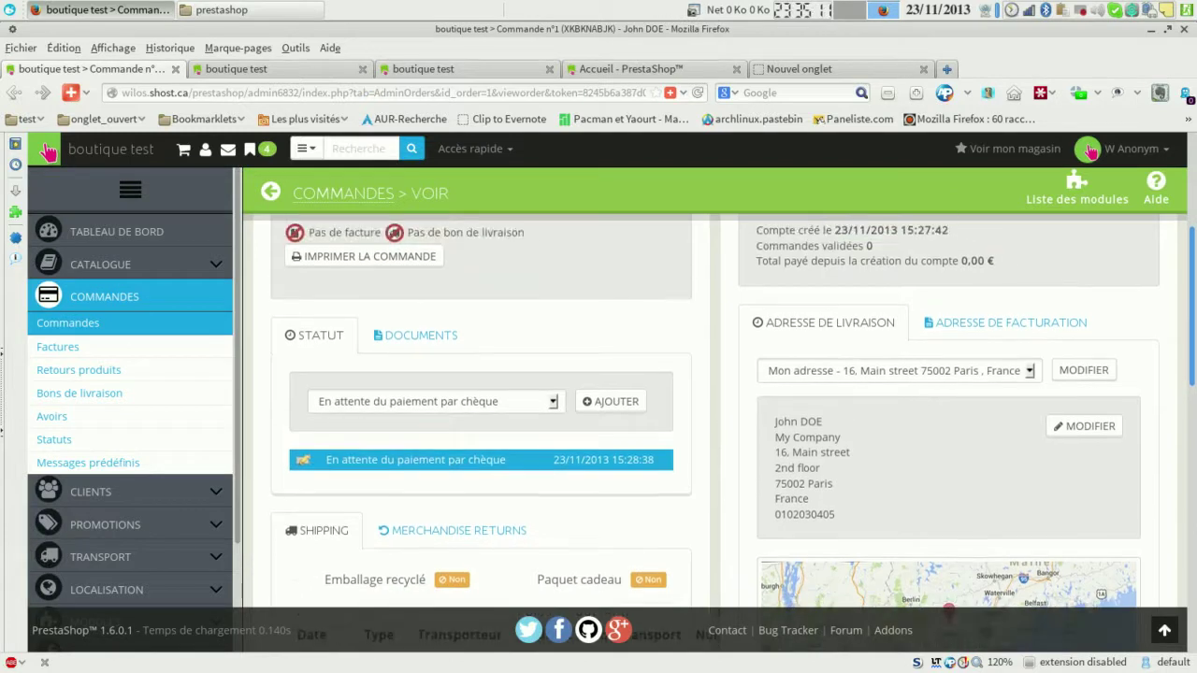
{"action": "scroll", "coordinate": [1090, 151], "scroll_direction": "down", "scroll_amount": 3}
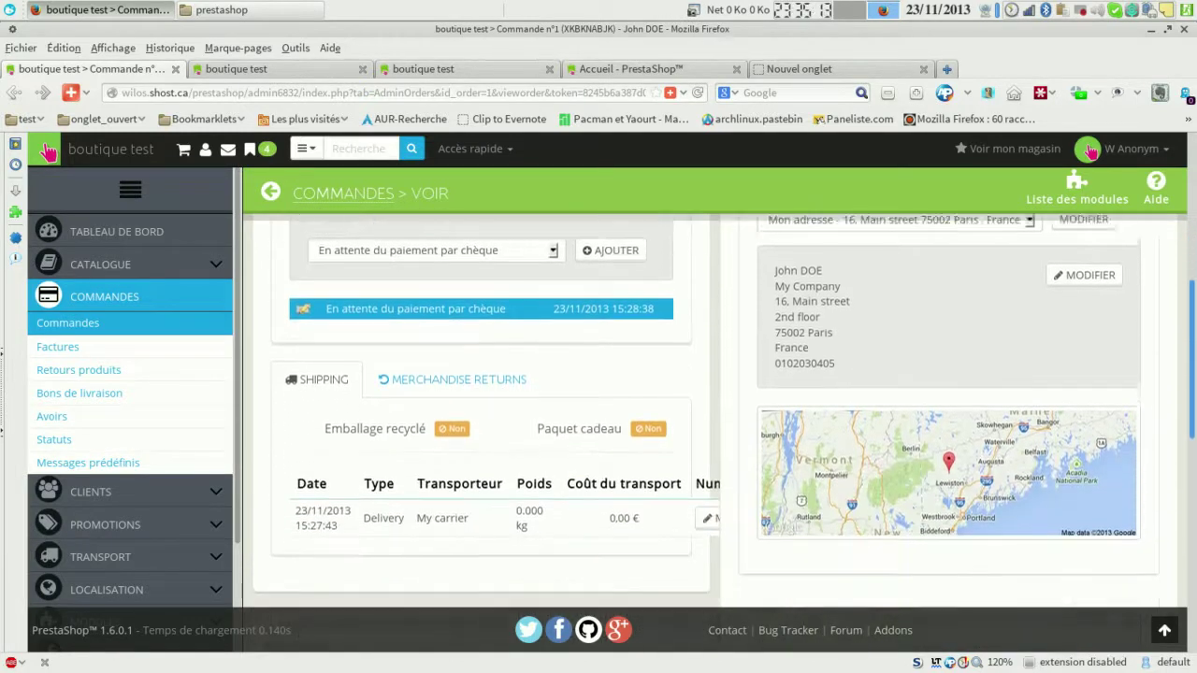
{"action": "scroll", "coordinate": [1091, 152], "scroll_direction": "down", "scroll_amount": 1}
{"action": "scroll", "coordinate": [1090, 151], "scroll_direction": "up", "scroll_amount": 1}
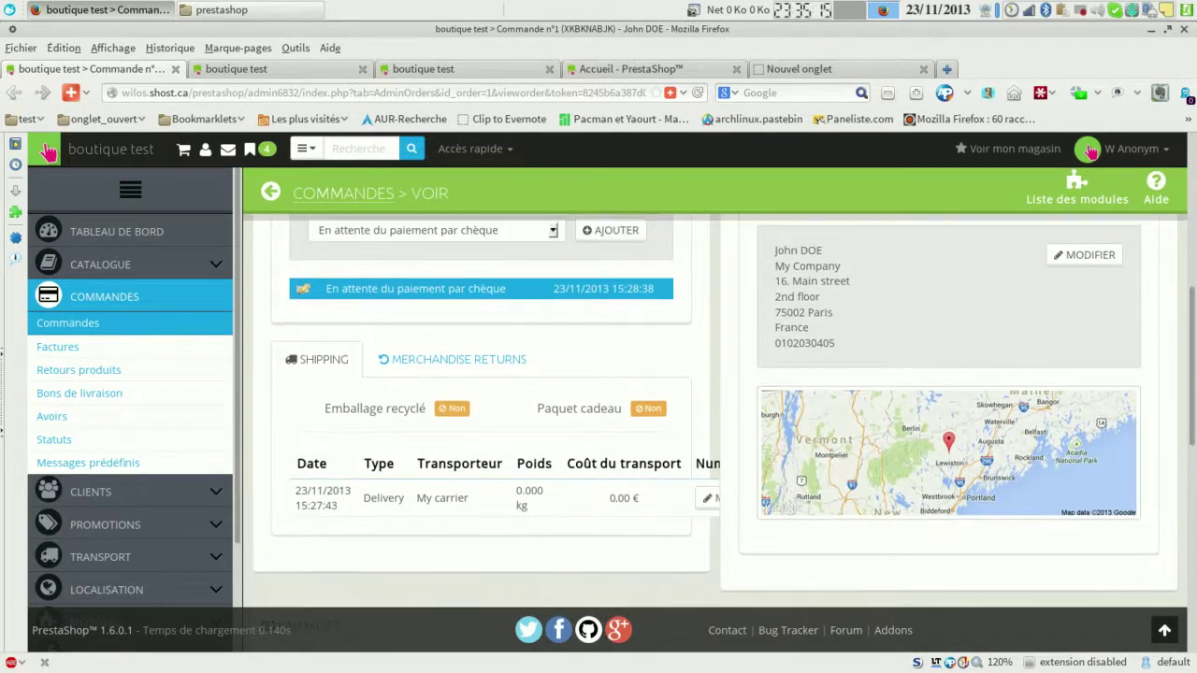
Change the order's status to Livré and check the updated status history.
{"action": "left_click", "coordinate": [435, 230]}
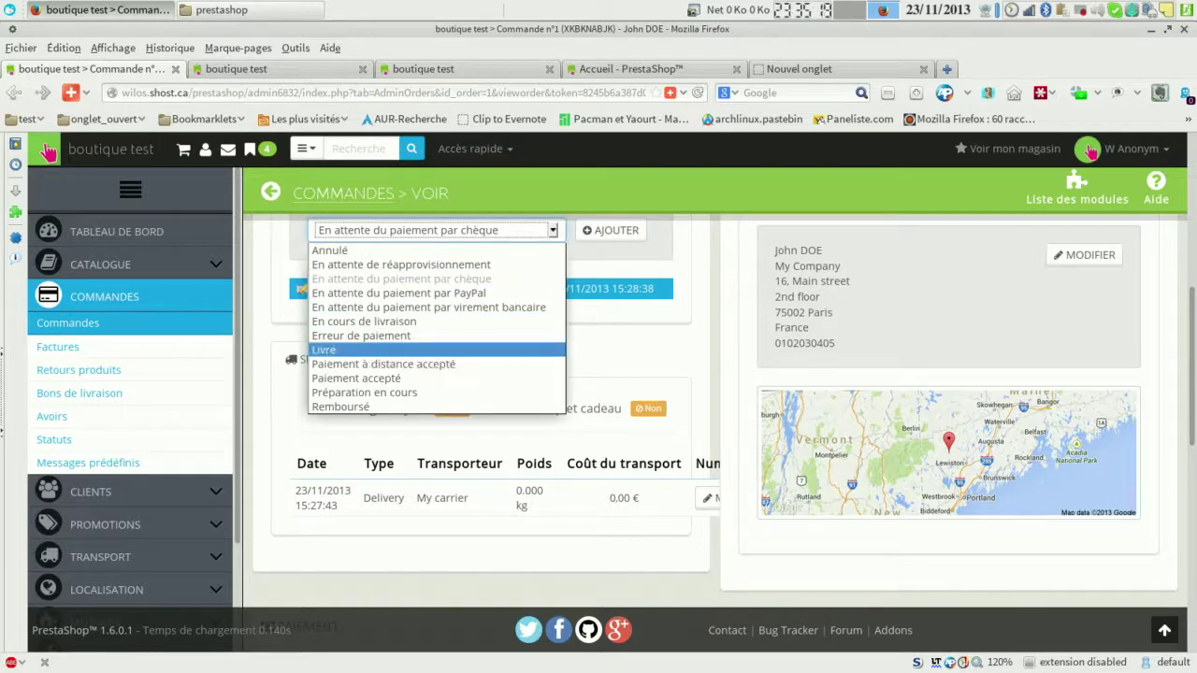
{"action": "key", "text": "Return"}
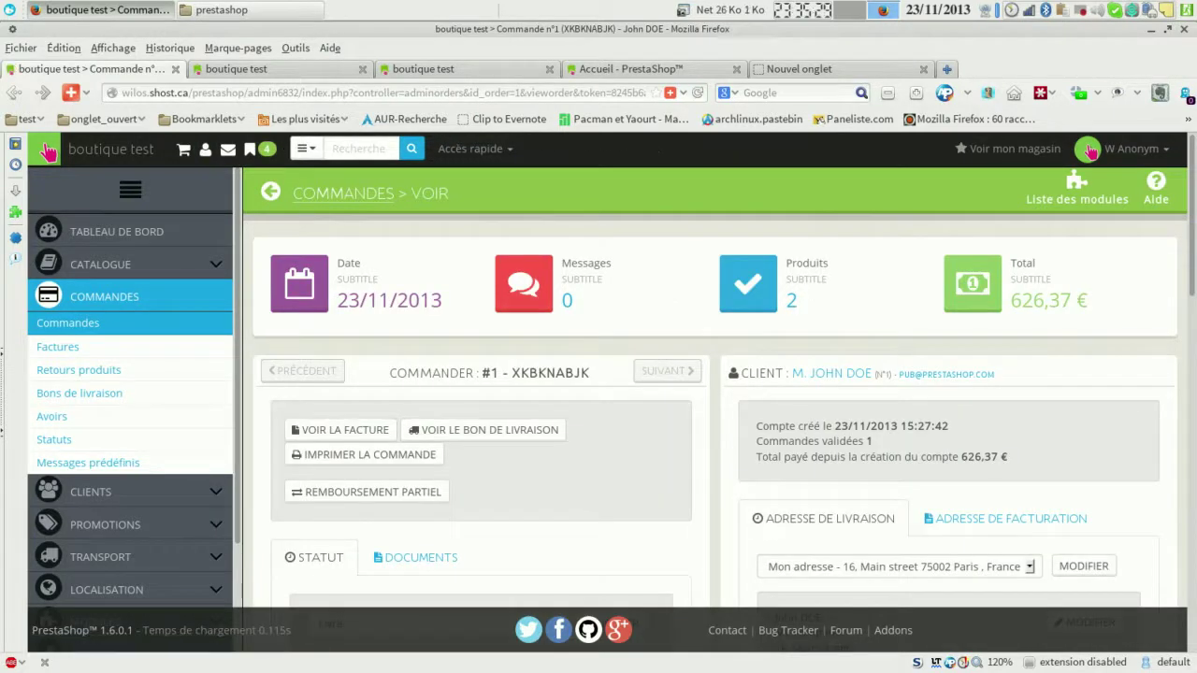
{"action": "scroll", "coordinate": [716, 412], "scroll_direction": "down", "scroll_amount": 6}
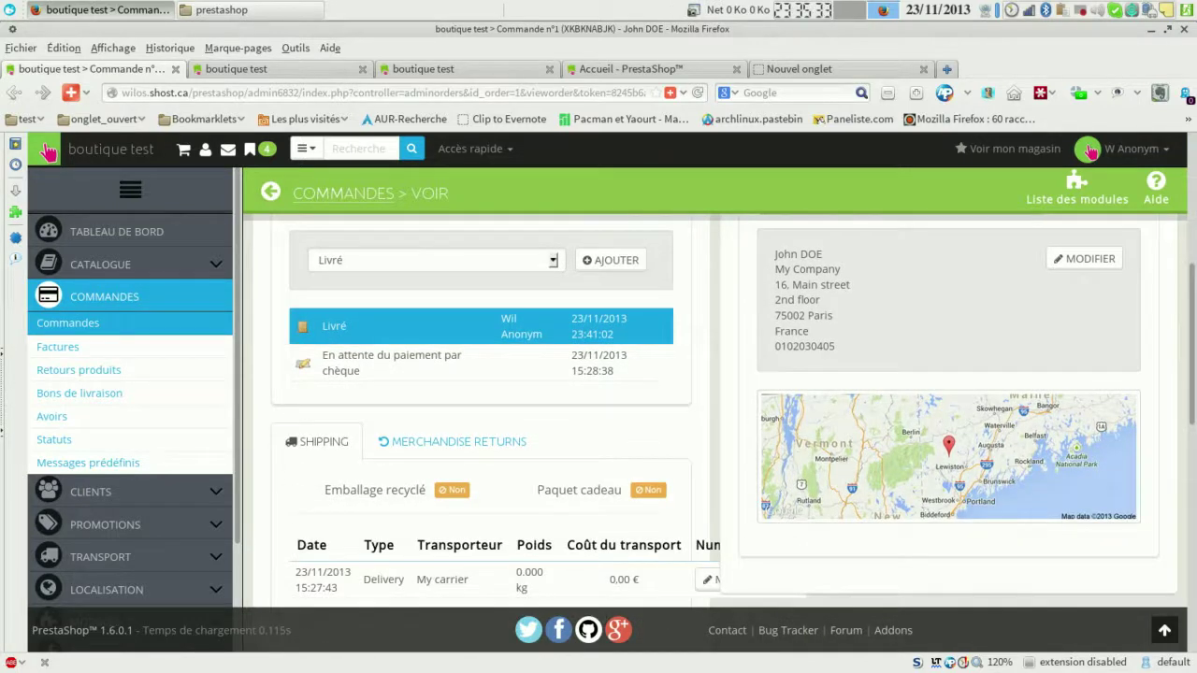
View the Votre Expertise PrestaShop badge summary in the notifications and close it.
{"action": "scroll", "coordinate": [131, 388], "scroll_direction": "down", "scroll_amount": 4}
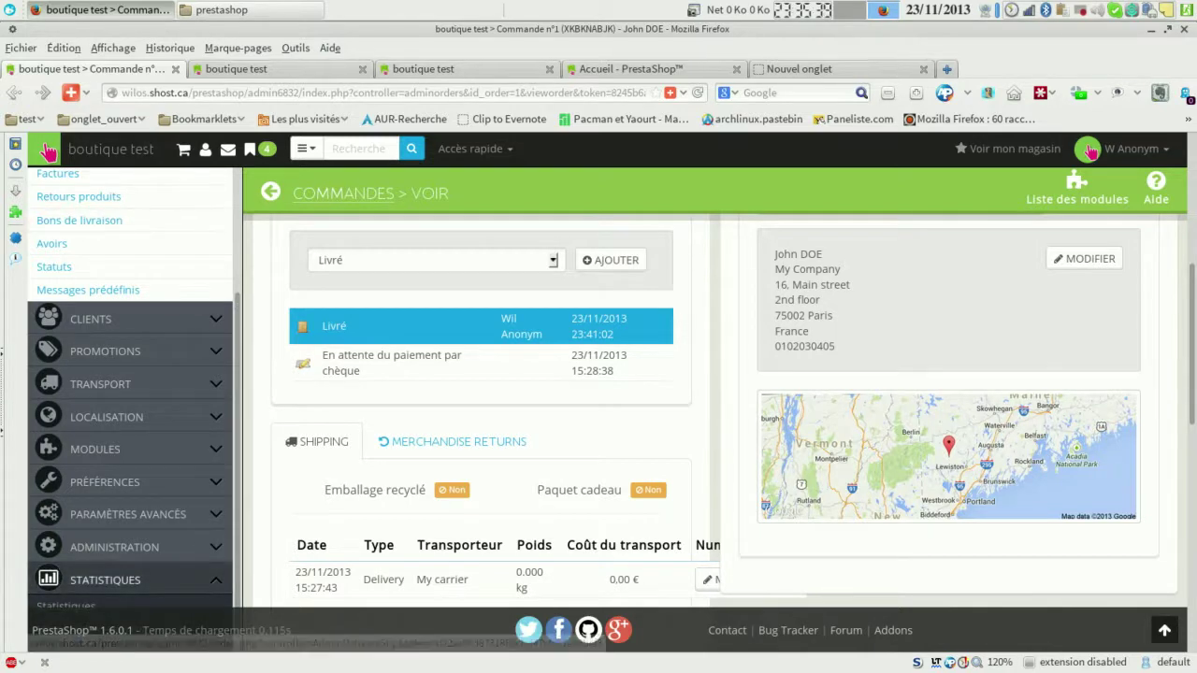
{"action": "left_click", "coordinate": [250, 150]}
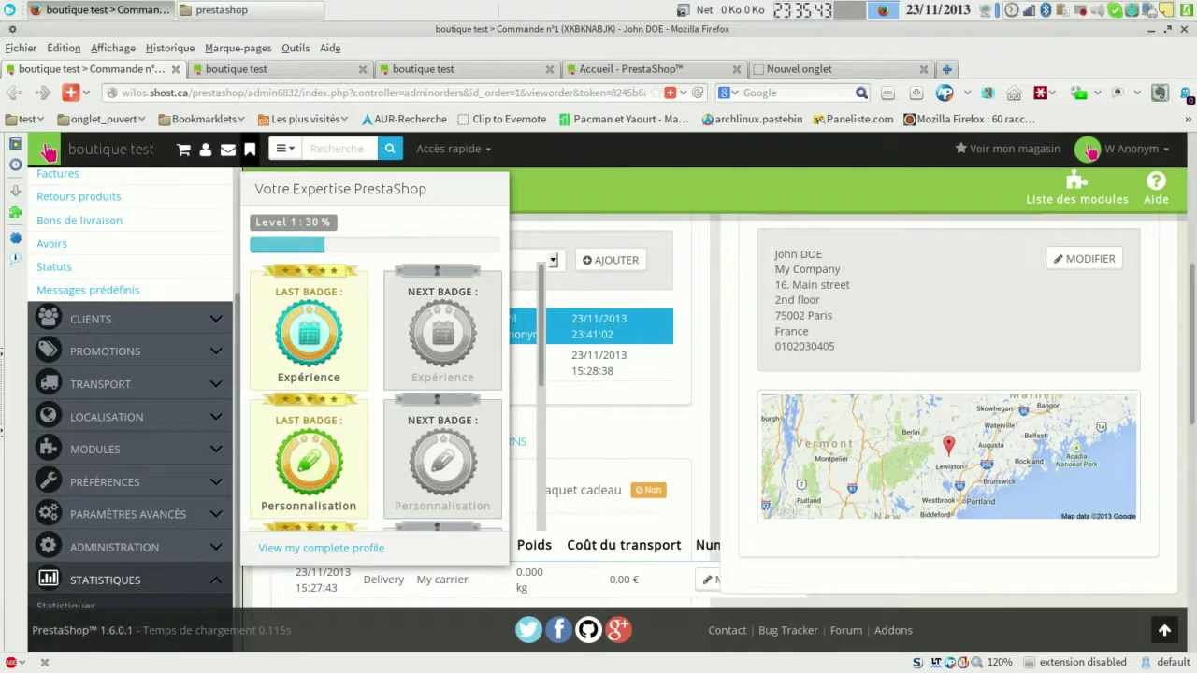
{"action": "left_click", "coordinate": [249, 150]}
{"action": "left_click", "coordinate": [250, 150]}
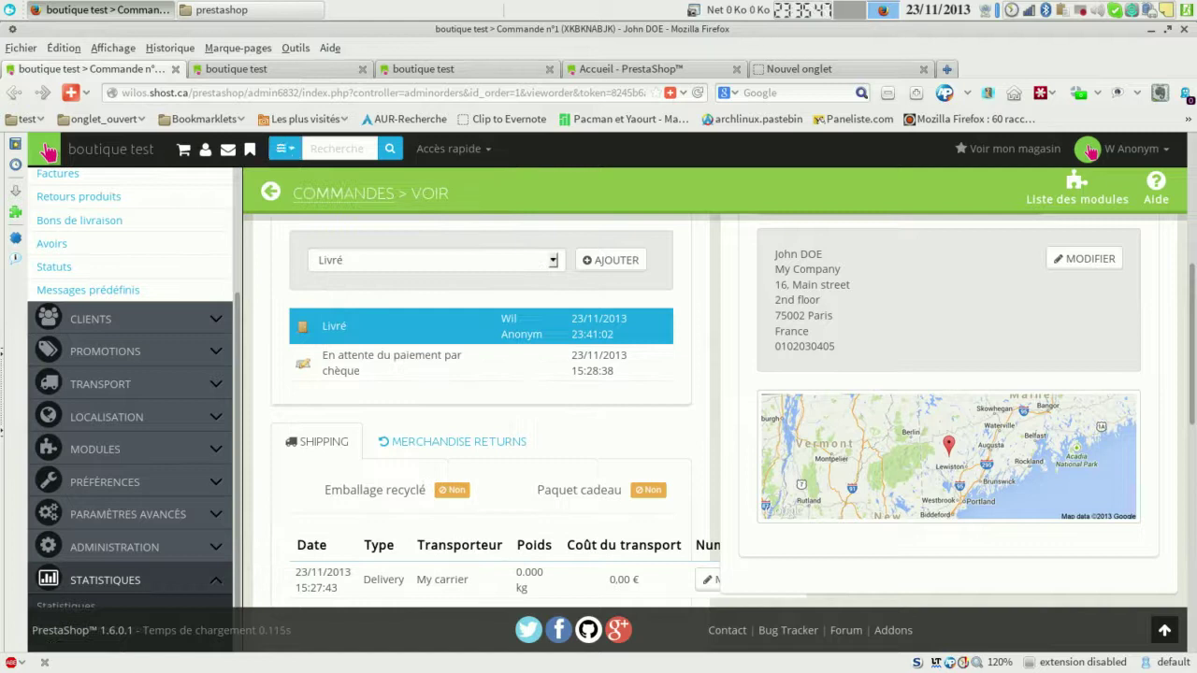
Search the back office for "do" with the search scope set to Clients par nom.
{"action": "left_click", "coordinate": [284, 147]}
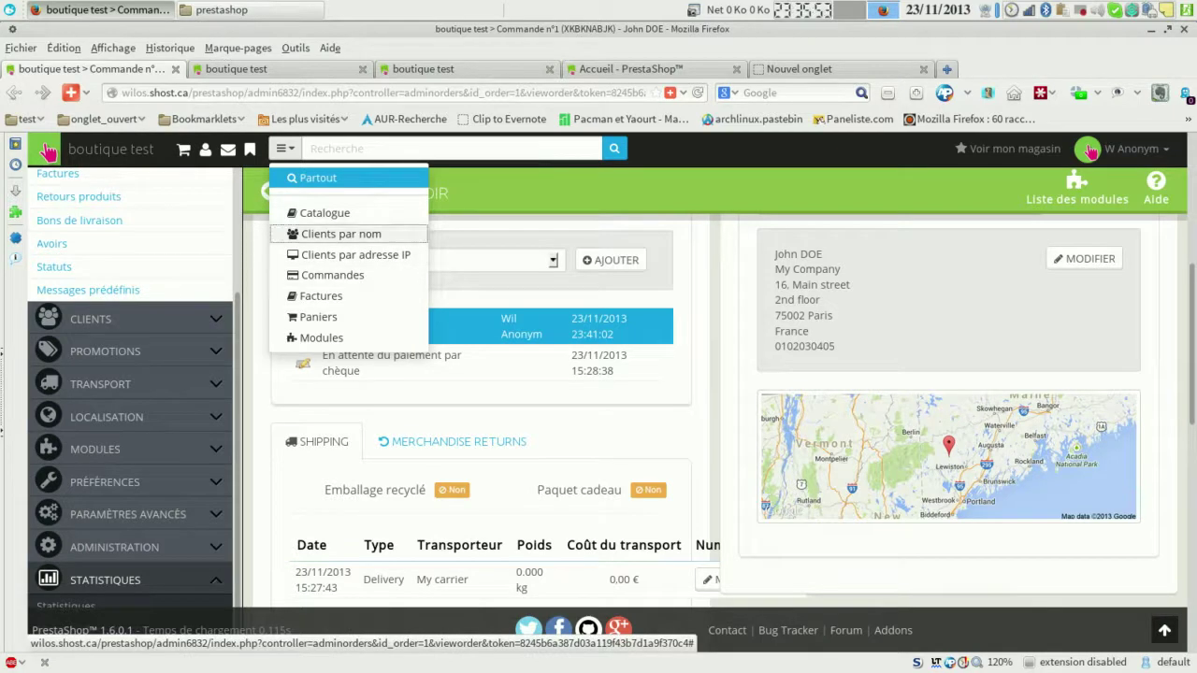
{"action": "left_click", "coordinate": [338, 233]}
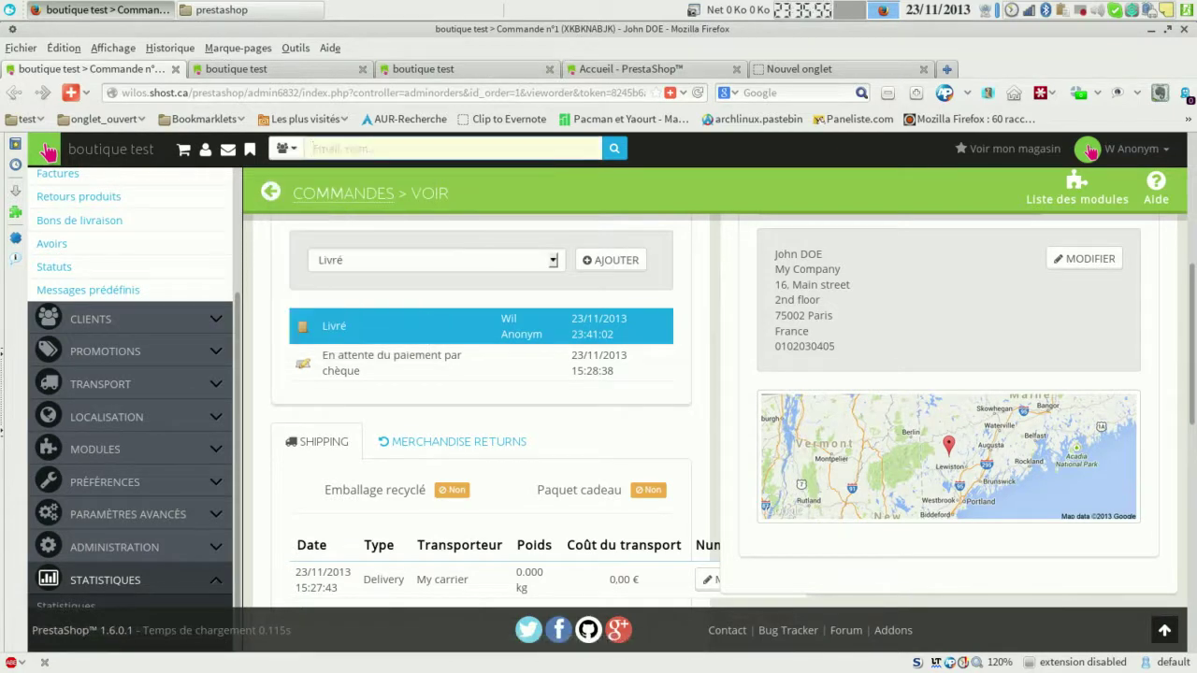
{"action": "type", "text": "do"}
{"action": "key", "text": "Return"}
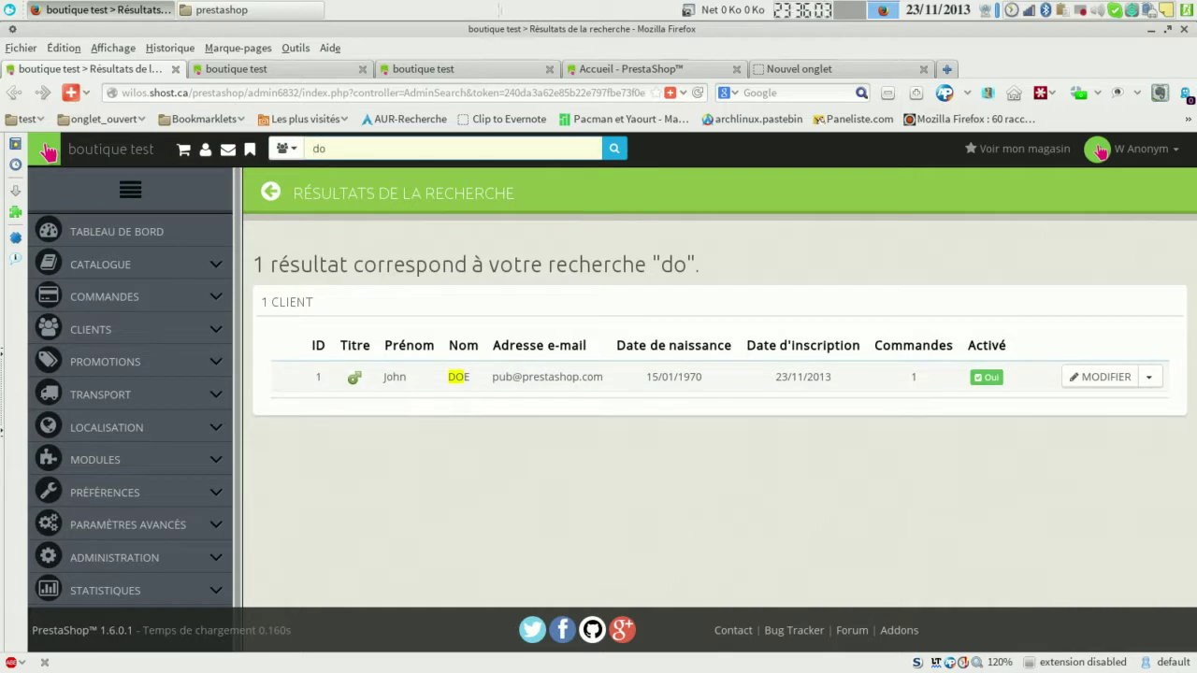
Check which search scopes the back-office search offers, leaving Clients par nom selected.
{"action": "left_click", "coordinate": [284, 149]}
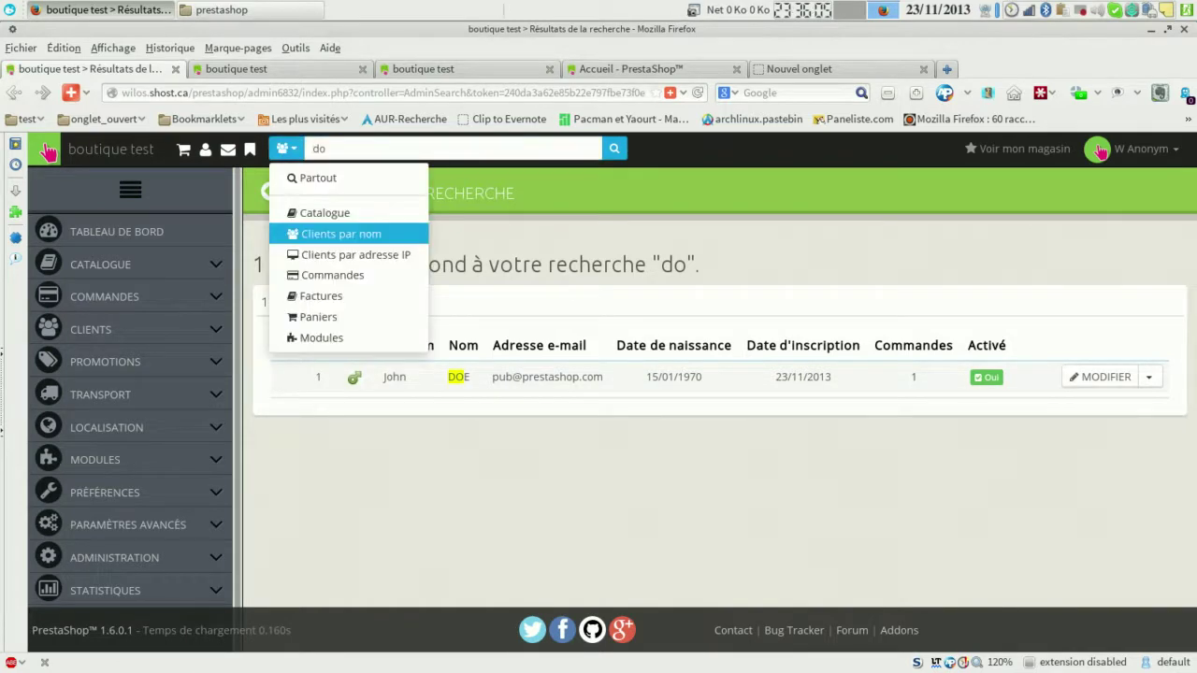
{"action": "key", "text": "Escape"}
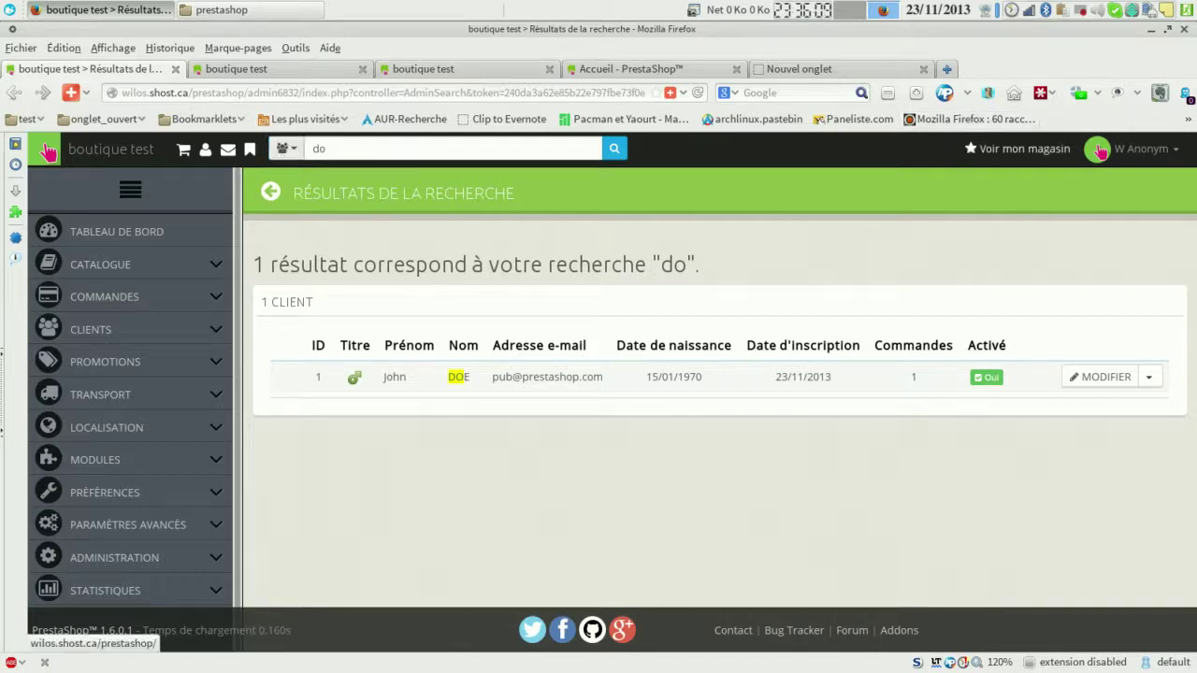
Open the logged-in employee's preferences and review the profile, language, theme and administrator menu settings.
{"action": "left_click", "coordinate": [1132, 149]}
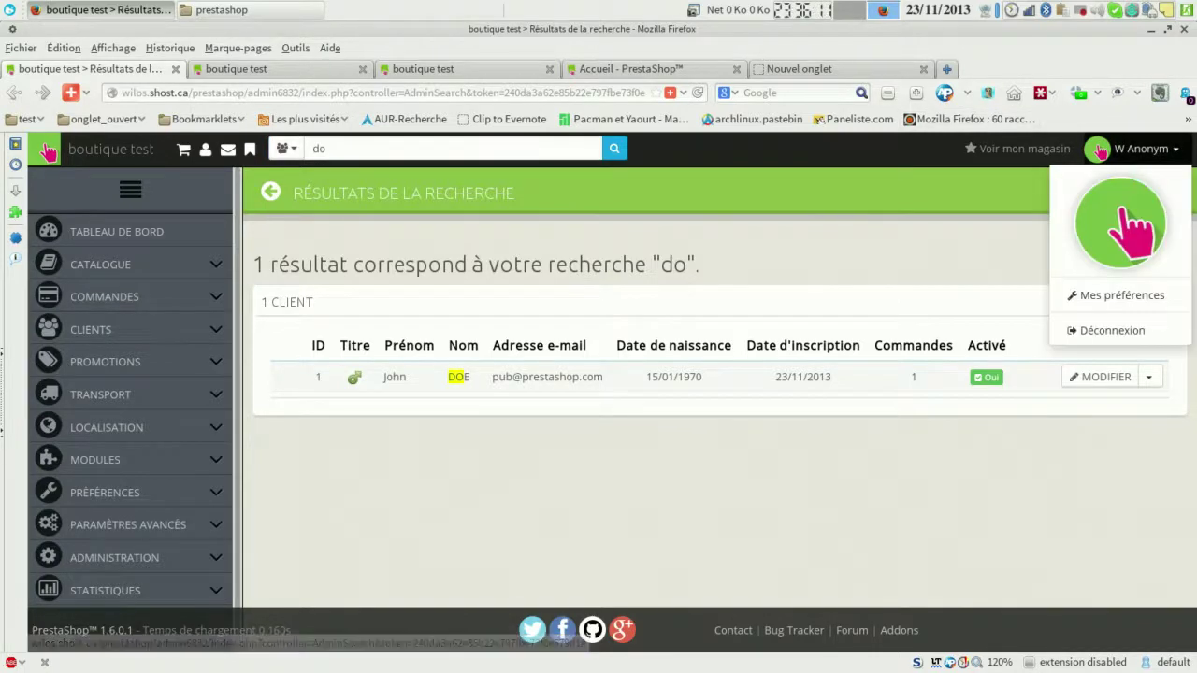
{"action": "left_click", "coordinate": [1112, 330]}
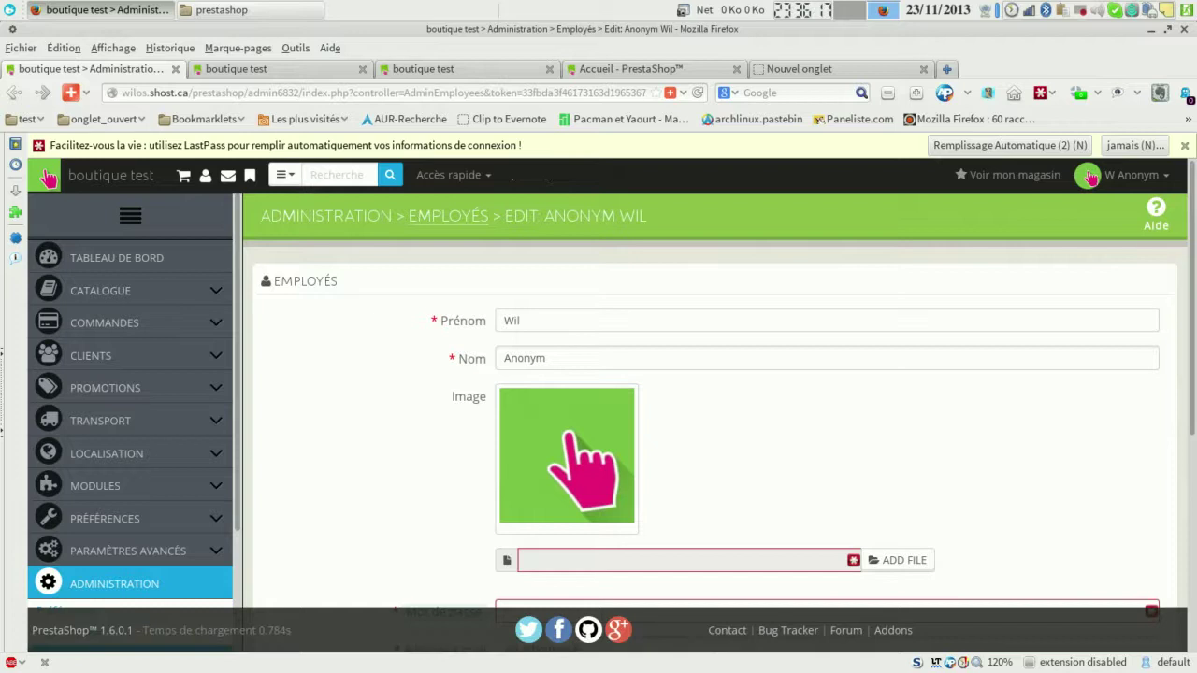
{"action": "scroll", "coordinate": [715, 420], "scroll_direction": "down", "scroll_amount": 5}
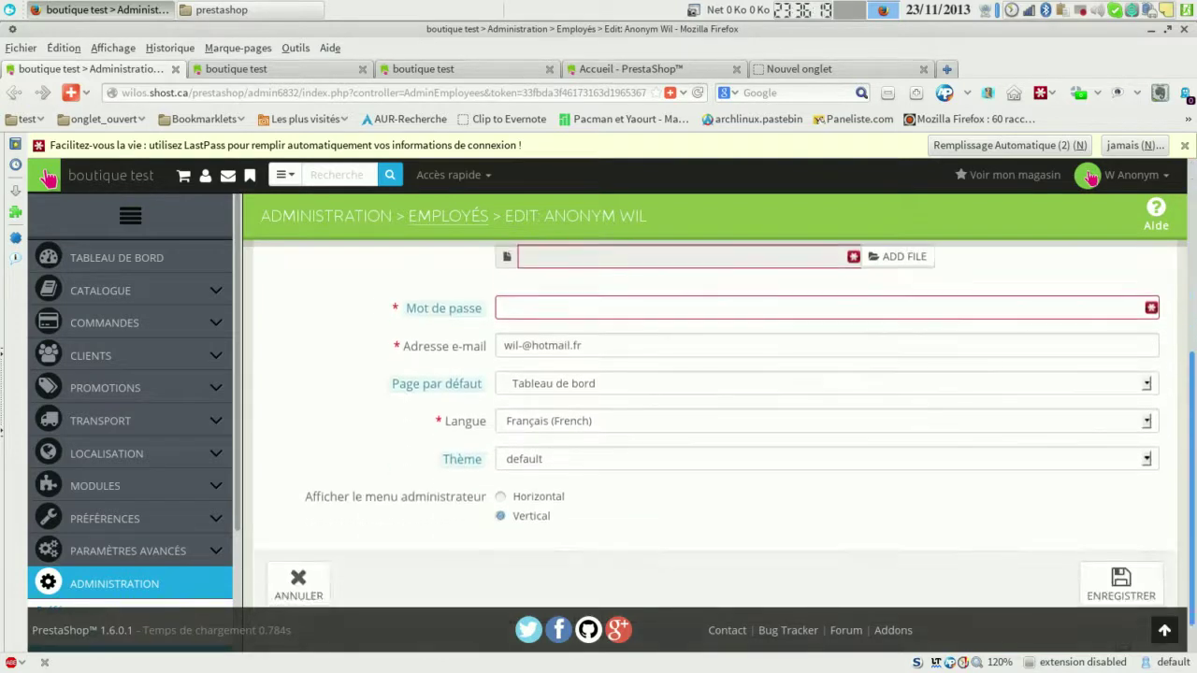
{"action": "scroll", "coordinate": [716, 421], "scroll_direction": "down", "scroll_amount": 1}
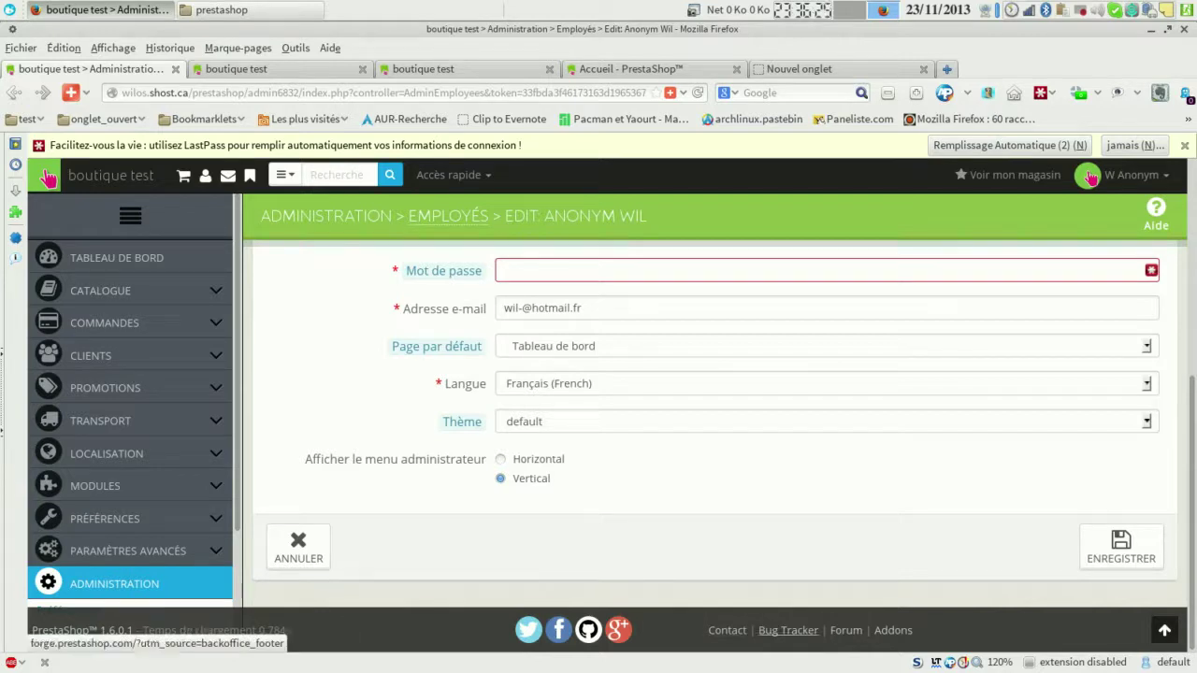
Open the PrestaShop Bug Tracker, look through its recent issue activity and close it.
{"action": "left_click", "coordinate": [789, 630]}
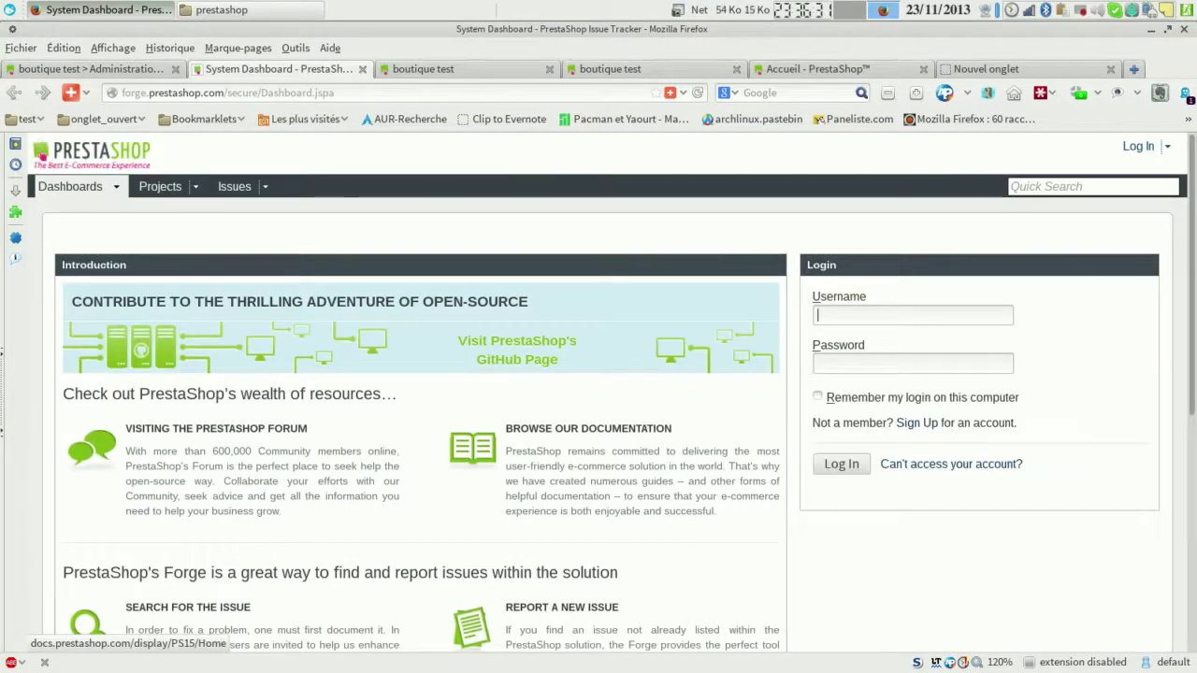
{"action": "scroll", "coordinate": [608, 393], "scroll_direction": "down", "scroll_amount": 7}
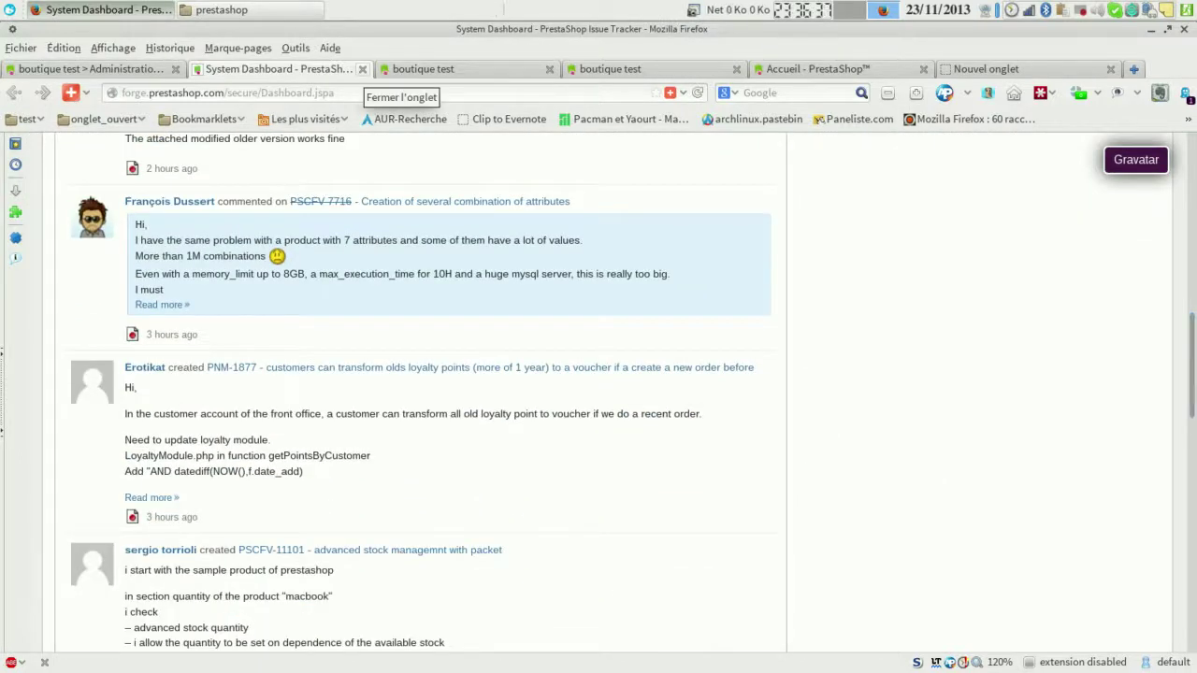
{"action": "left_click", "coordinate": [362, 69]}
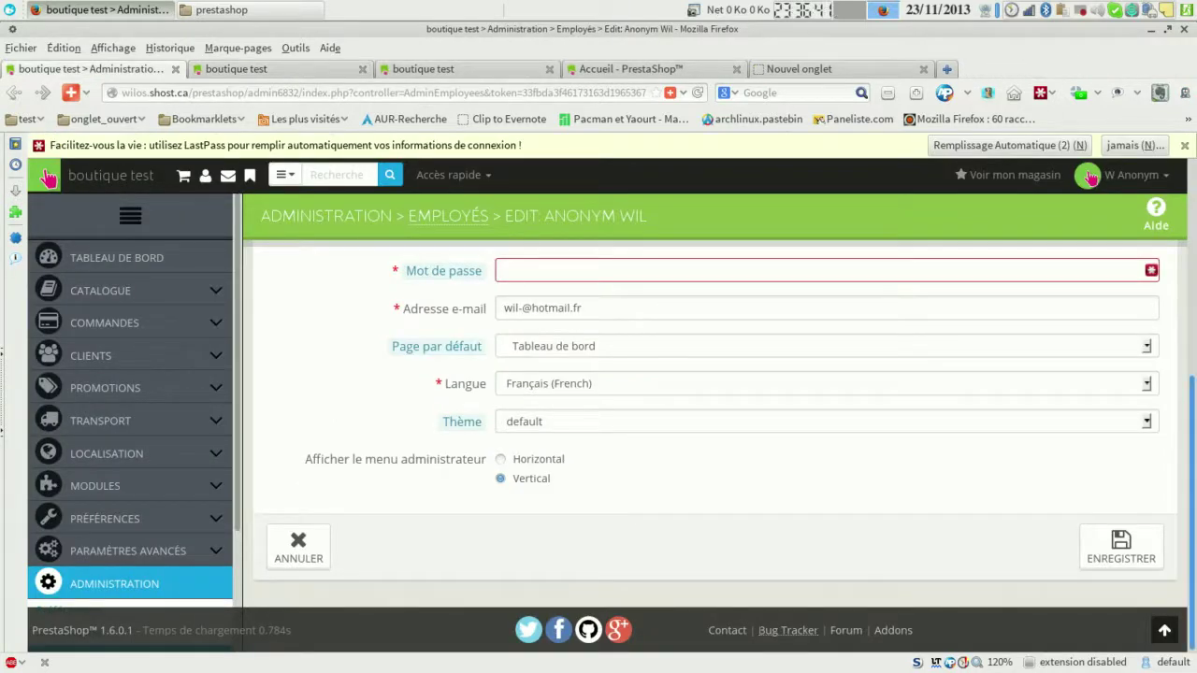
Set the employee's administrator menu display to Horizontal, save the preferences and check the saved setting.
{"action": "left_click", "coordinate": [500, 460]}
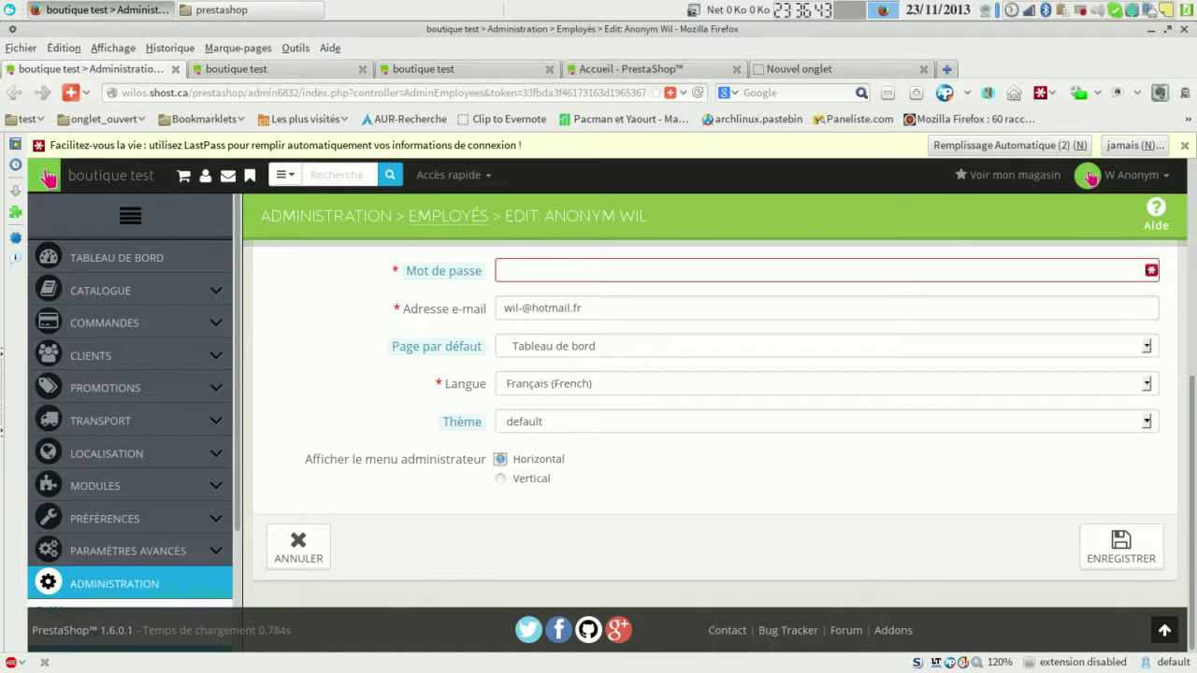
{"action": "left_click", "coordinate": [1122, 547]}
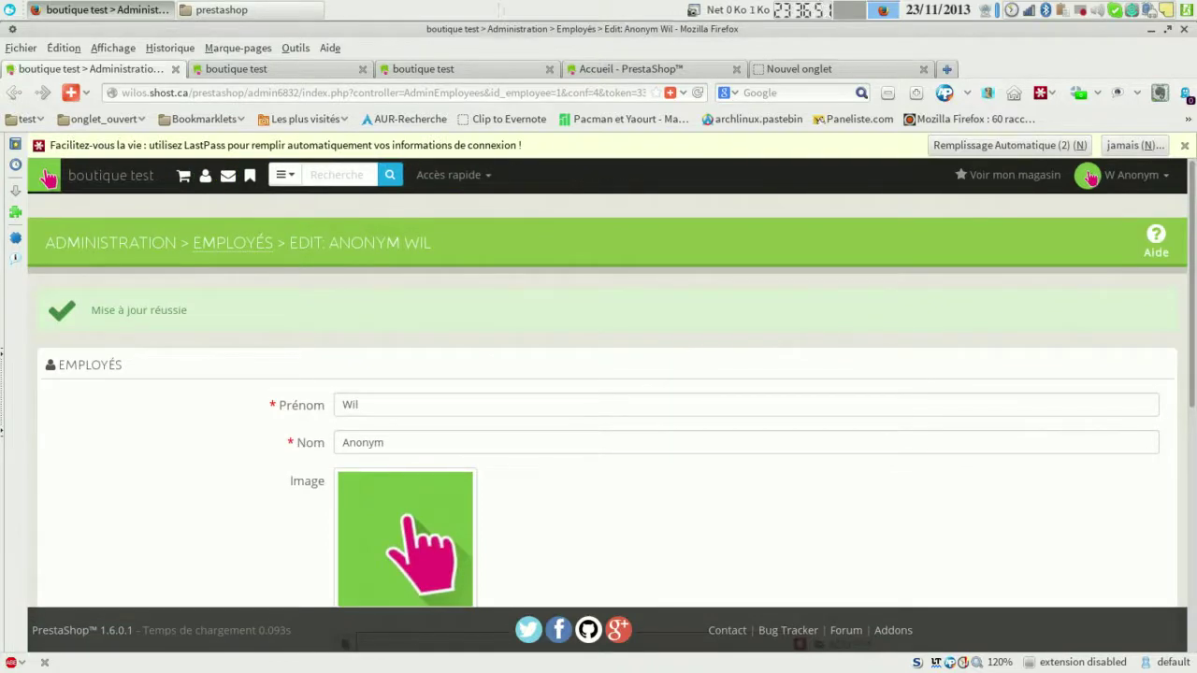
{"action": "scroll", "coordinate": [598, 421], "scroll_direction": "down", "scroll_amount": 5}
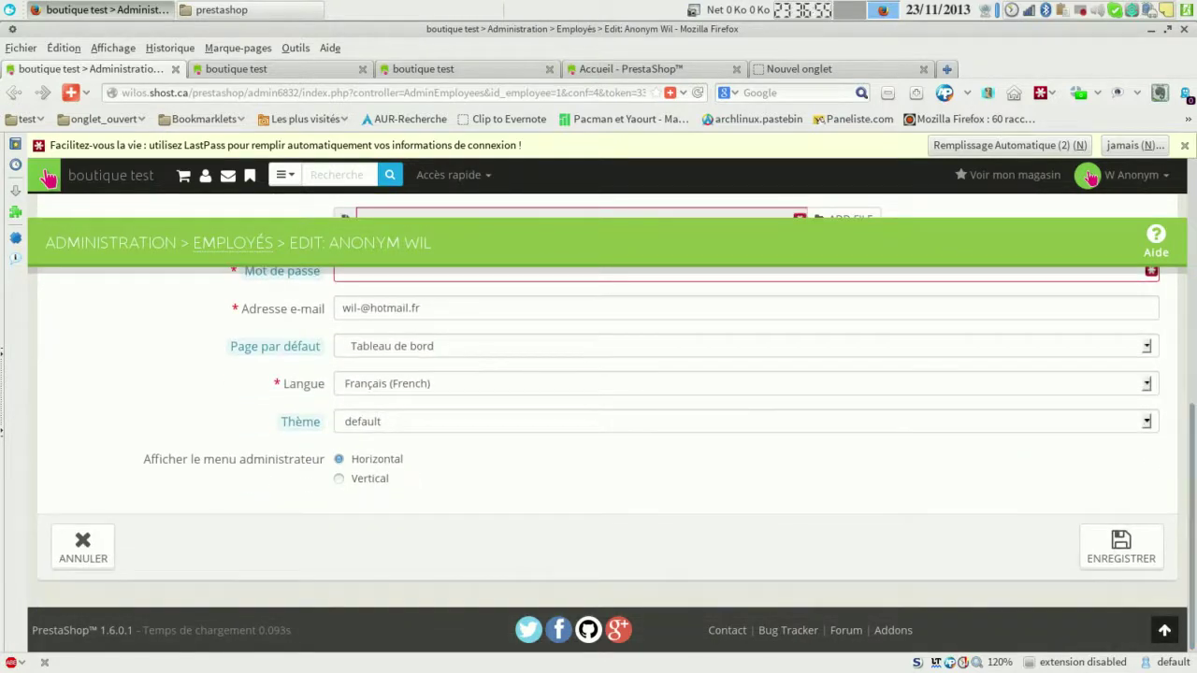
Return to the dashboard and look through its activity, sales, forecast, recent orders and simulation mode sections.
{"action": "left_click", "coordinate": [110, 175]}
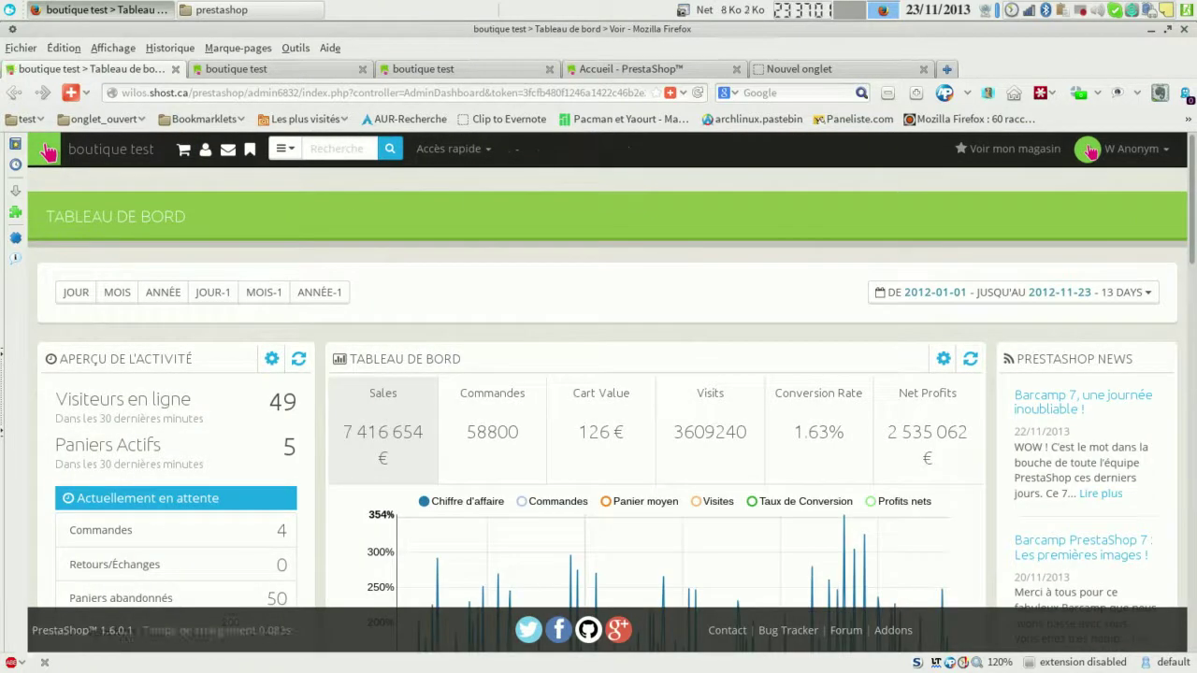
{"action": "left_click", "coordinate": [452, 149]}
{"action": "left_click", "coordinate": [452, 149]}
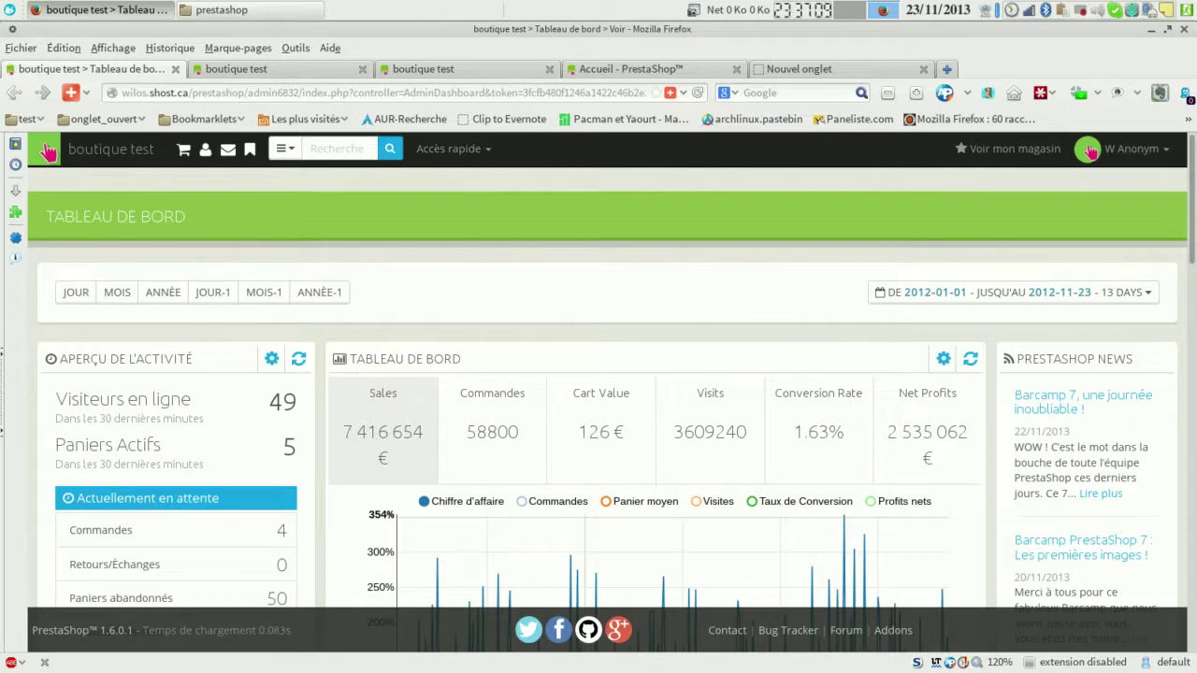
{"action": "triple_click", "coordinate": [599, 292]}
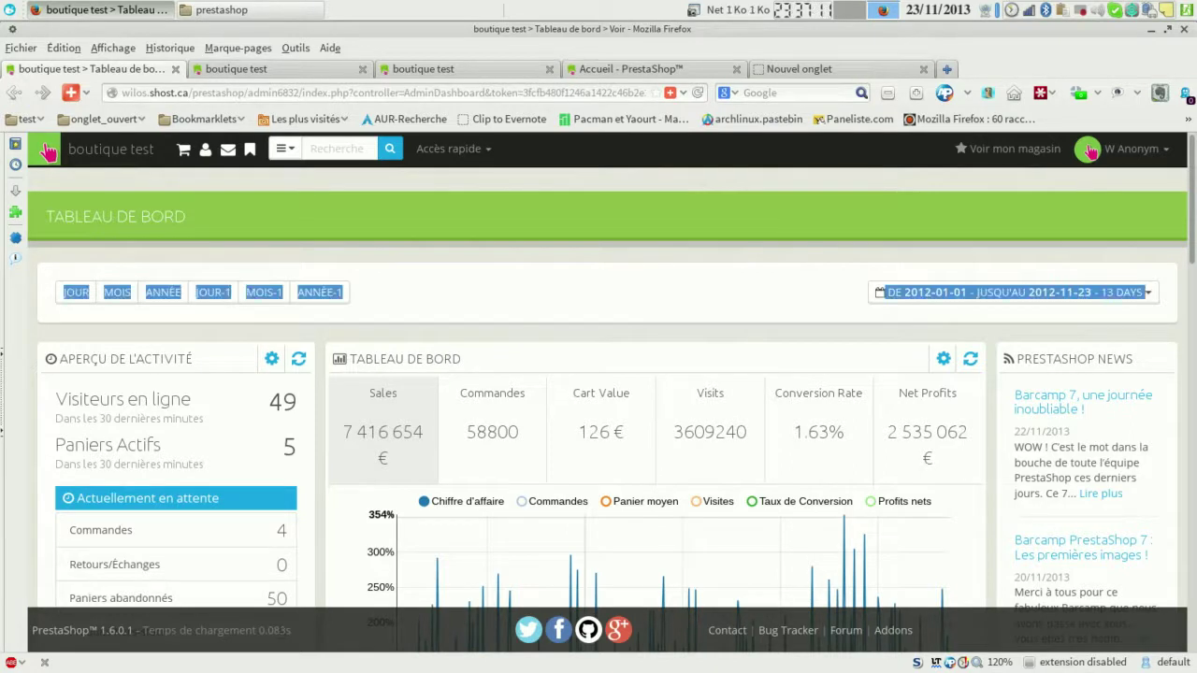
{"action": "left_click", "coordinate": [598, 292]}
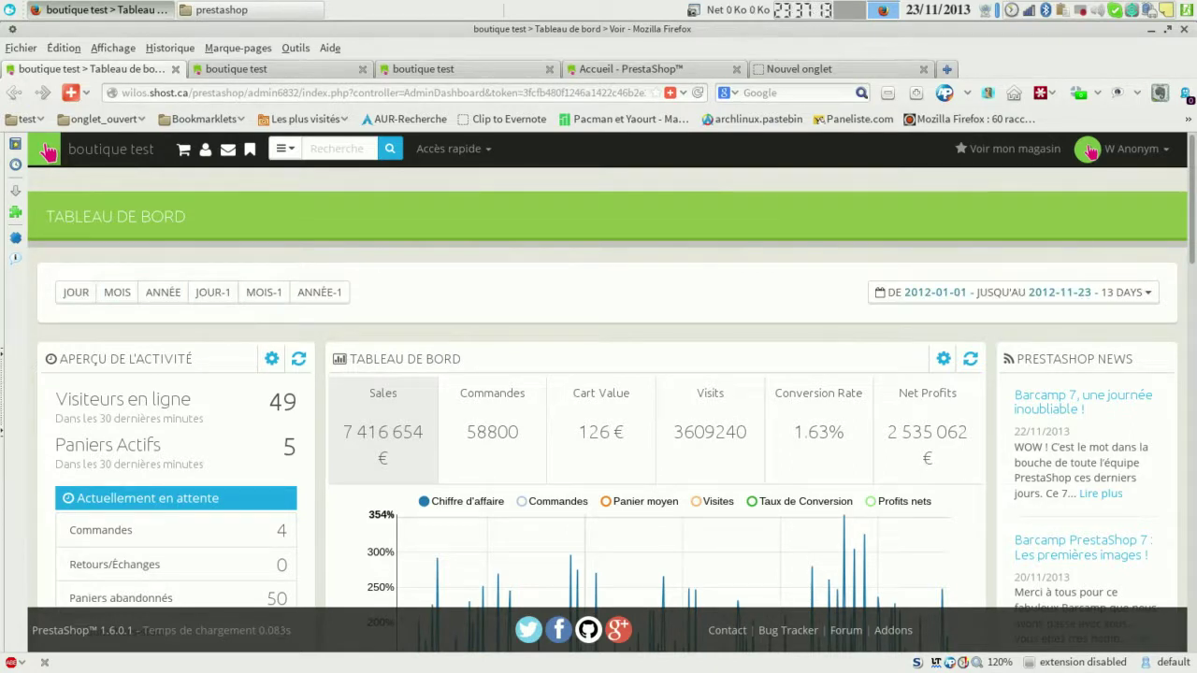
{"action": "scroll", "coordinate": [611, 393], "scroll_direction": "down", "scroll_amount": 5}
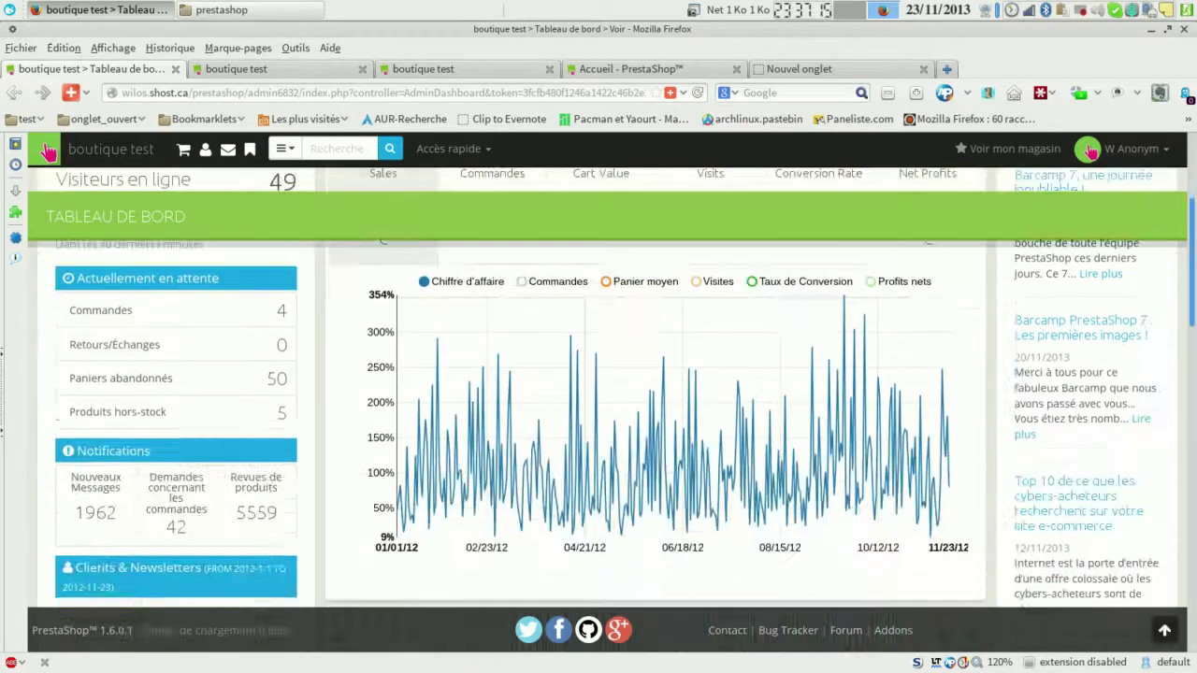
{"action": "scroll", "coordinate": [612, 392], "scroll_direction": "down", "scroll_amount": 15}
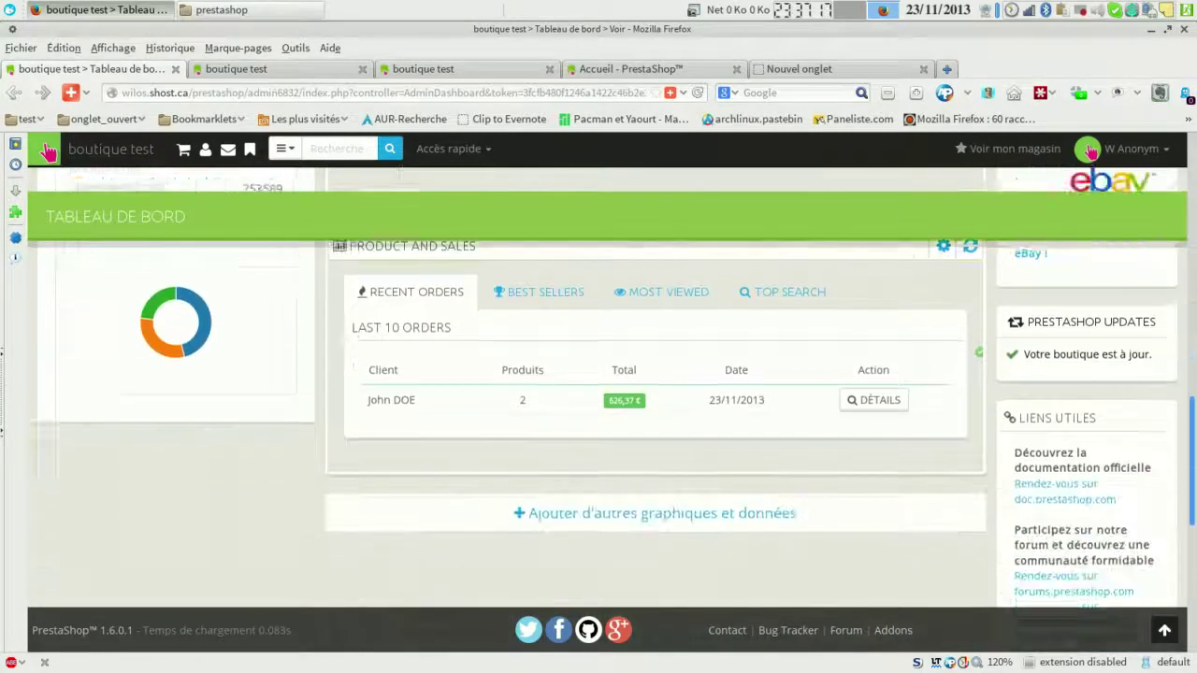
{"action": "scroll", "coordinate": [611, 393], "scroll_direction": "down", "scroll_amount": 10}
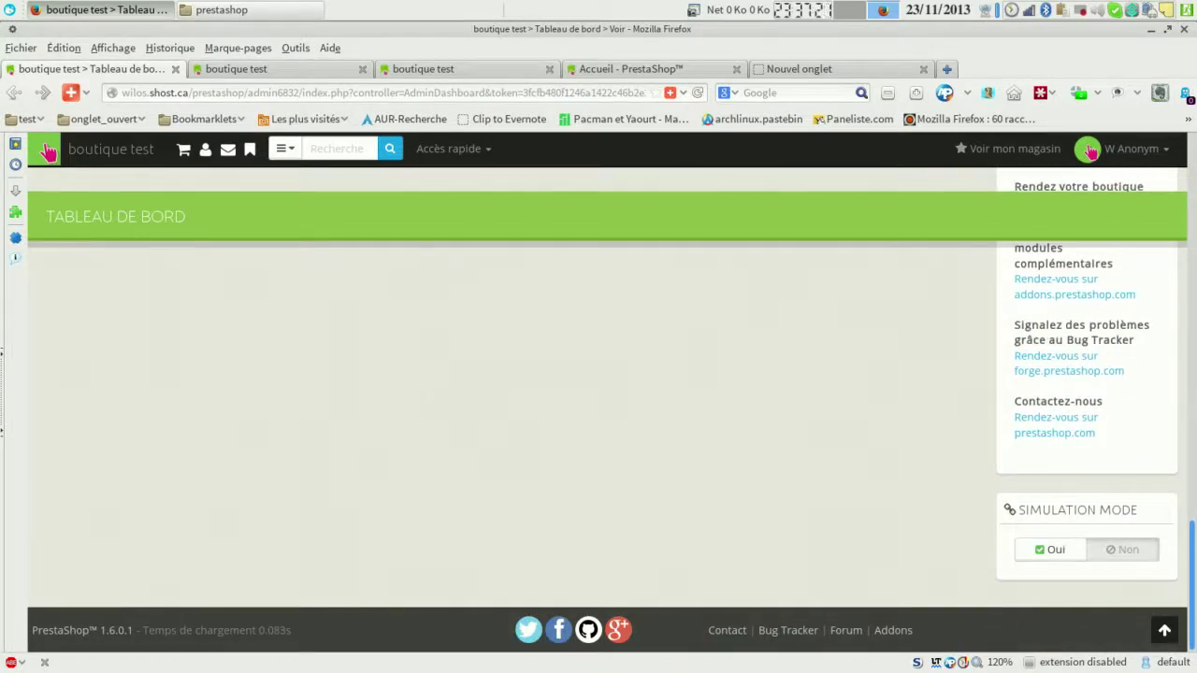
{"action": "scroll", "coordinate": [611, 393], "scroll_direction": "up", "scroll_amount": 12}
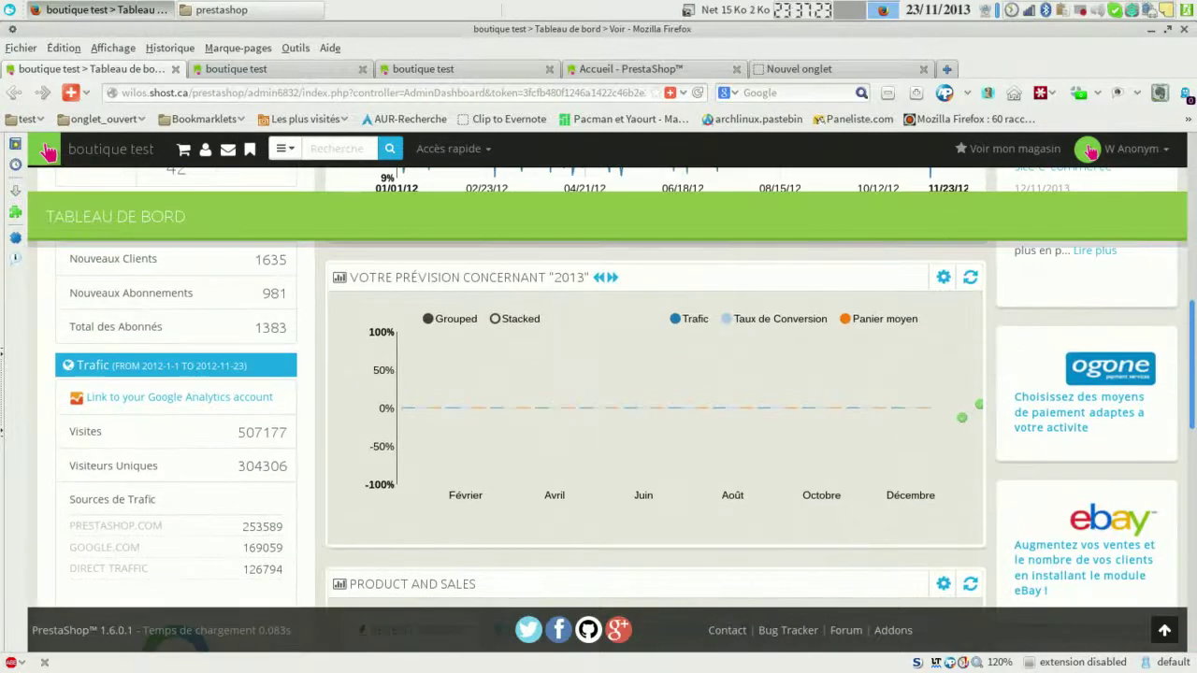
{"action": "scroll", "coordinate": [612, 393], "scroll_direction": "up", "scroll_amount": 8}
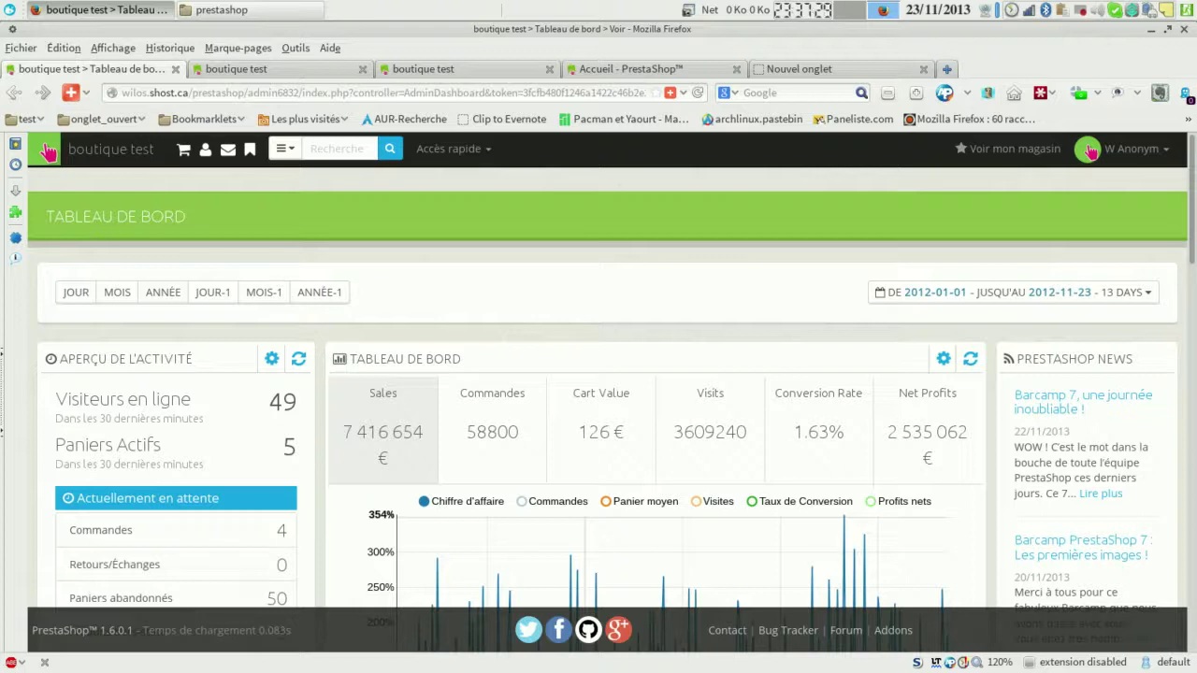
Open the creation form for a new discount voucher through the Nouveau bon de réduction quick access.
{"action": "left_click", "coordinate": [454, 149]}
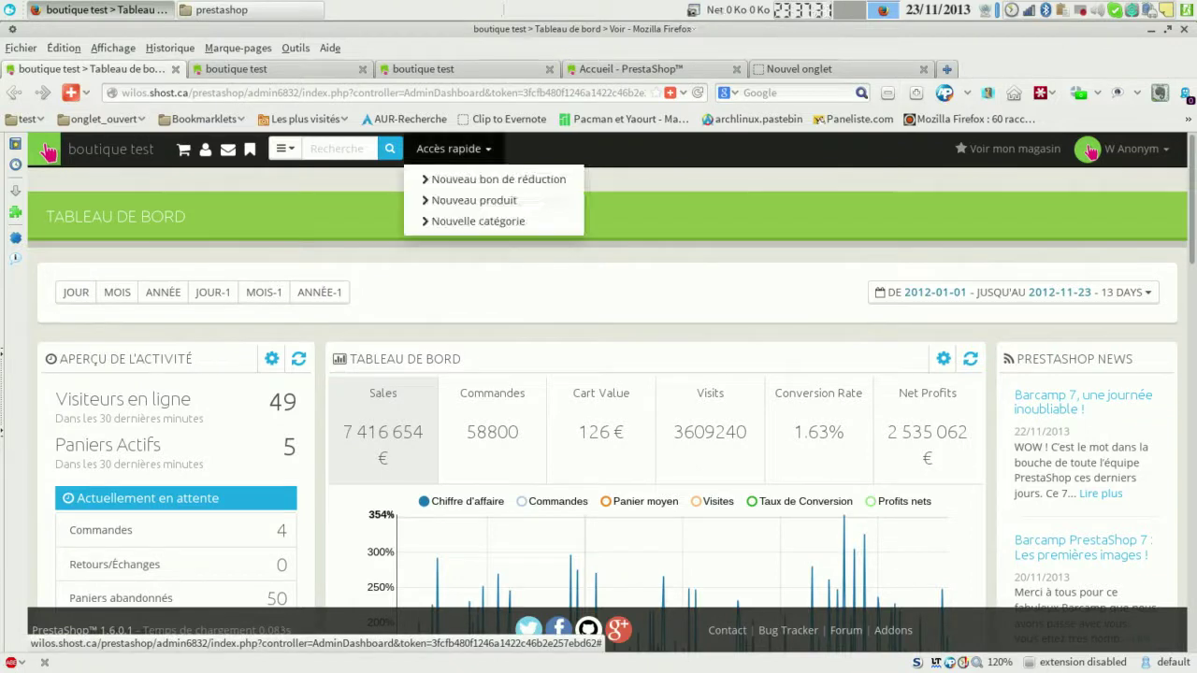
{"action": "left_click", "coordinate": [499, 179]}
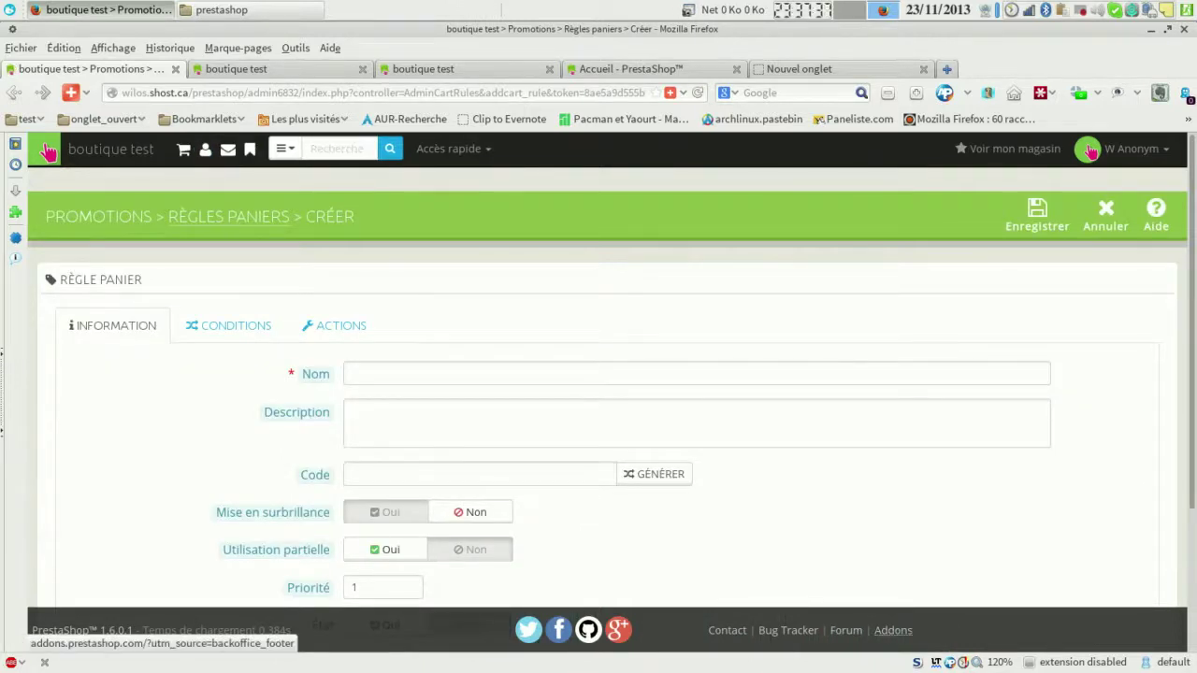
Open the PrestaShop Addons marketplace, look through its modules and themes page and return to the cart rule form.
{"action": "left_click", "coordinate": [893, 631]}
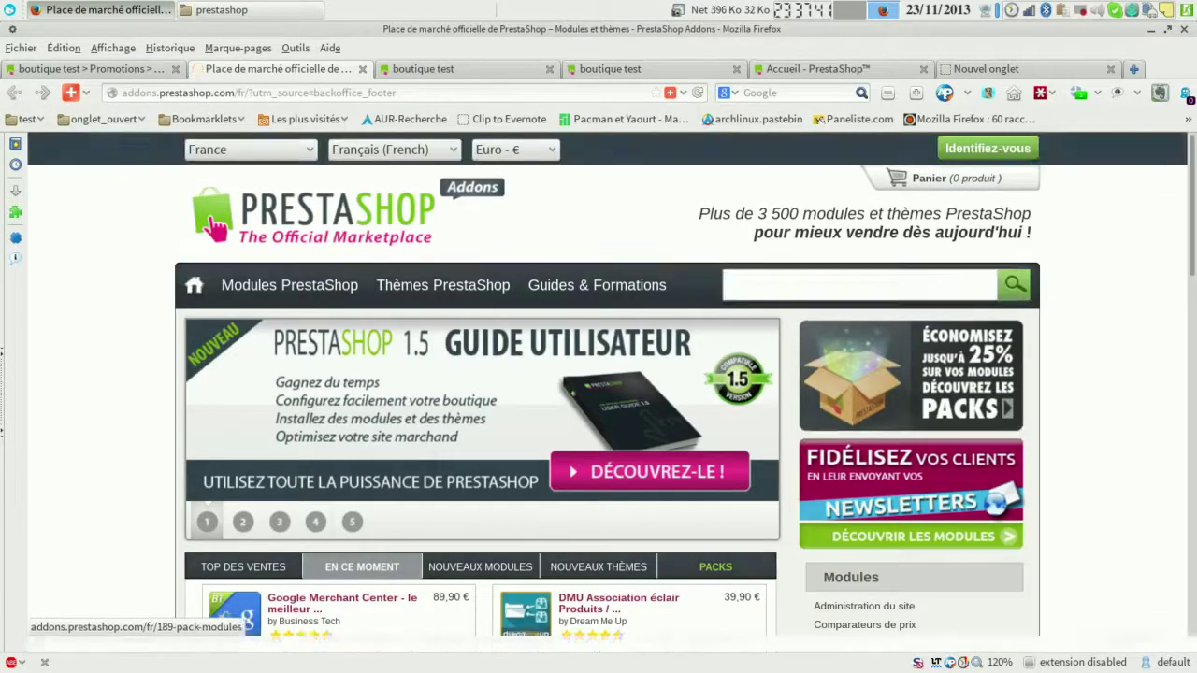
{"action": "scroll", "coordinate": [598, 374], "scroll_direction": "down", "scroll_amount": 2}
{"action": "scroll", "coordinate": [215, 591], "scroll_direction": "down", "scroll_amount": 18}
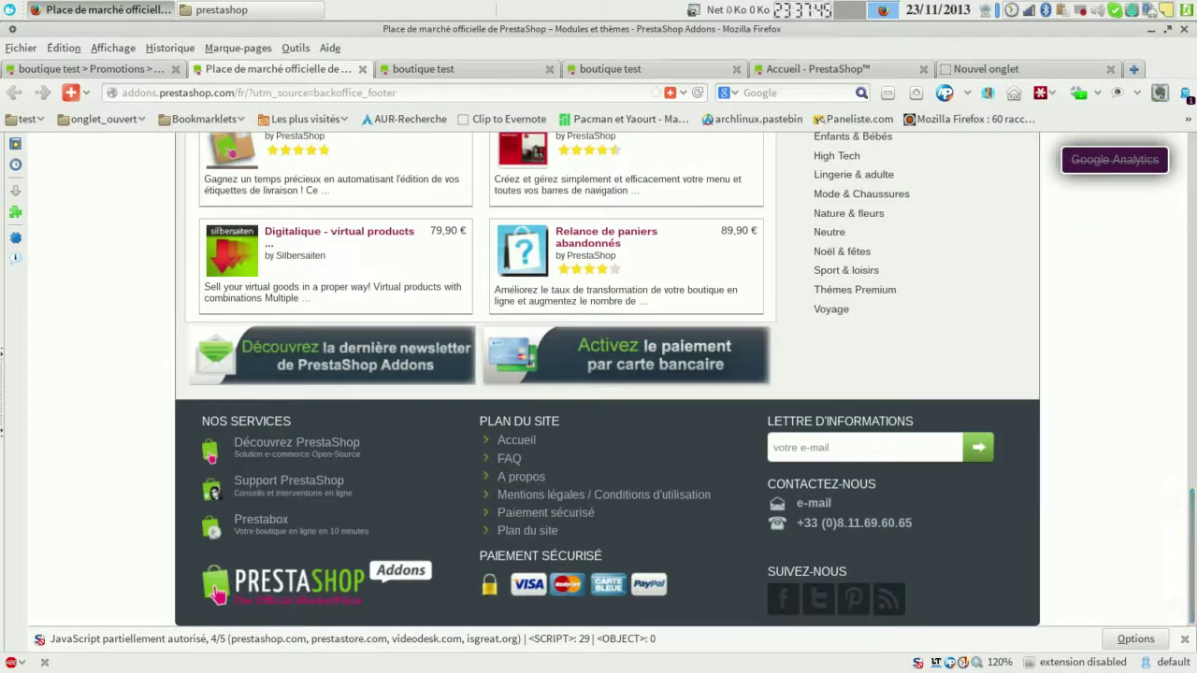
{"action": "left_click", "coordinate": [89, 68]}
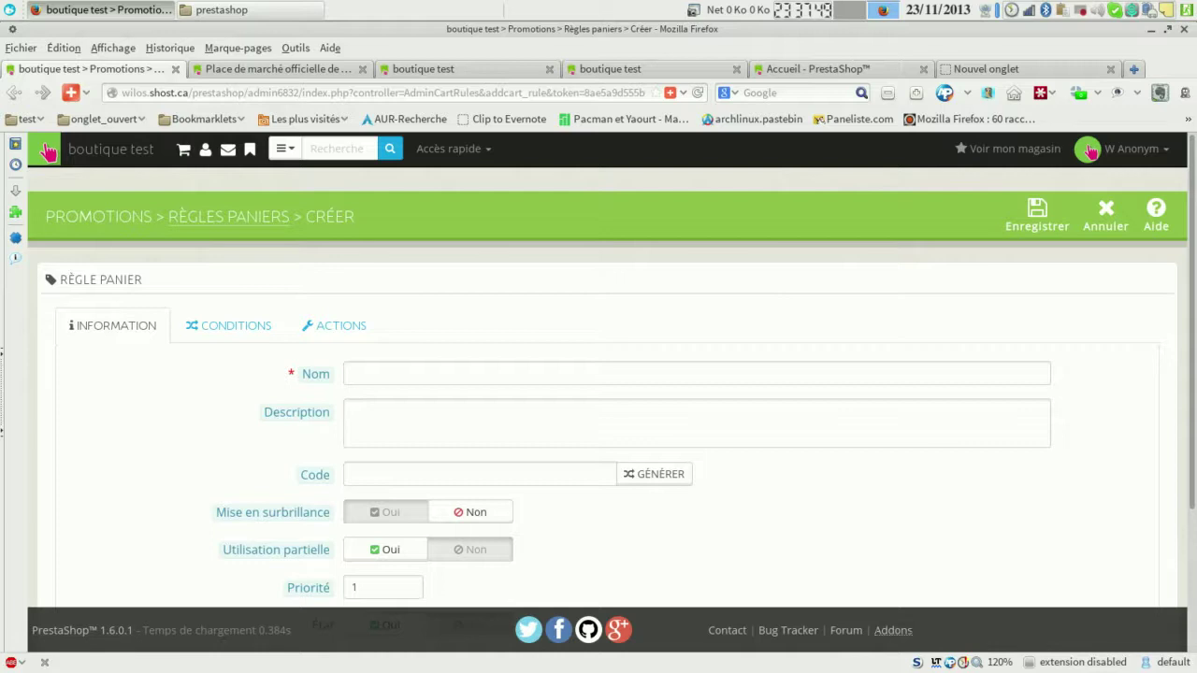
{"action": "left_click_drag", "start_coordinate": [165, 630], "coordinate": [292, 630]}
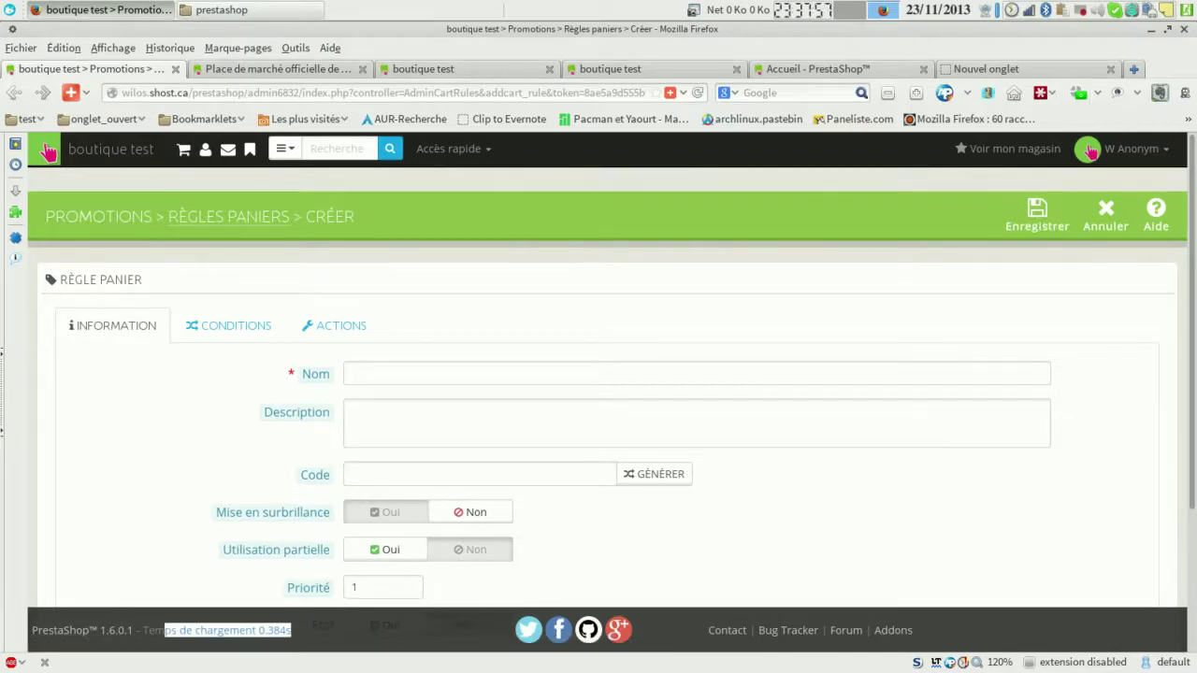
{"action": "left_click", "coordinate": [1080, 10]}
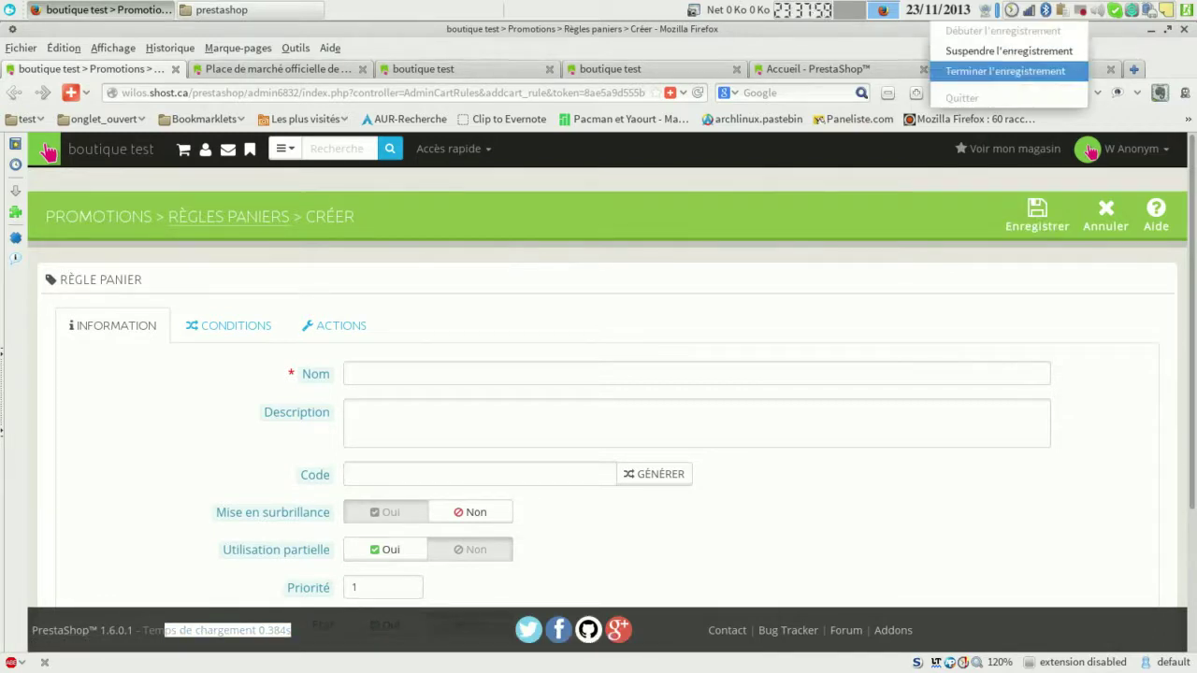
{"action": "left_click", "coordinate": [1006, 71]}
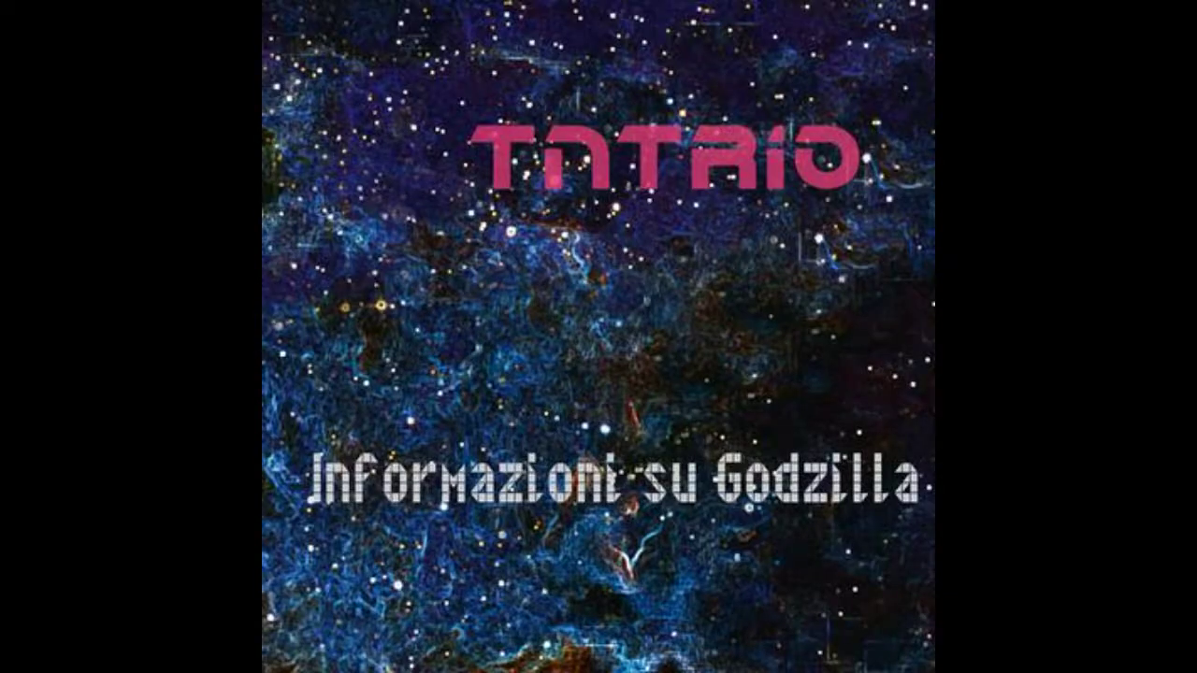